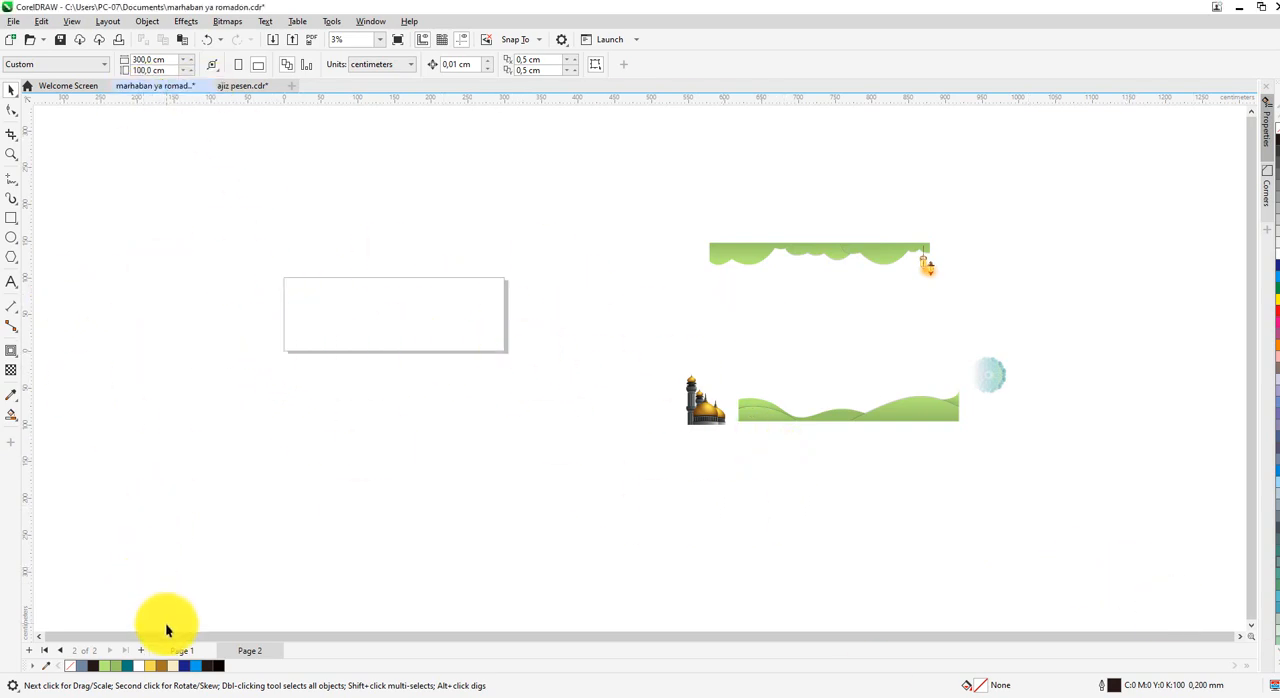
Look over the finished Ramadan banner on Page 1 and return to the working Page 2.
{"action": "left_click", "coordinate": [181, 650]}
{"action": "scroll", "coordinate": [353, 309], "scroll_direction": "up", "scroll_amount": 1}
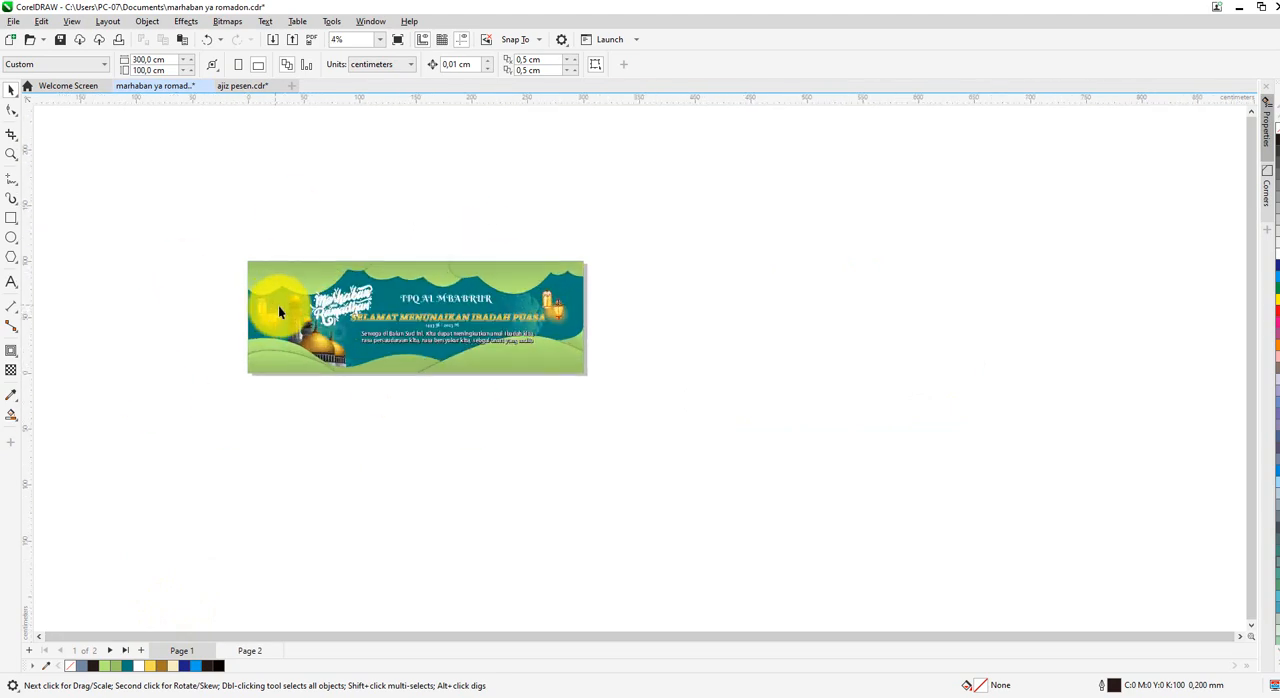
{"action": "scroll", "coordinate": [279, 312], "scroll_direction": "up", "scroll_amount": 1}
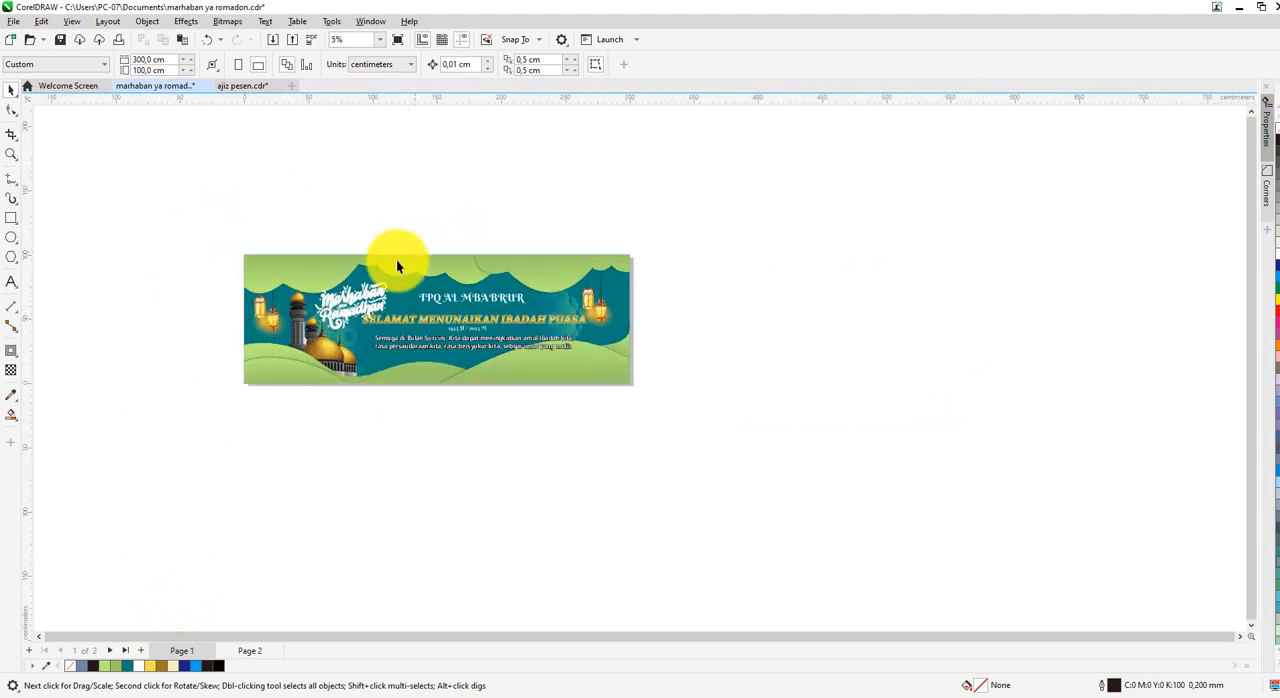
{"action": "left_click", "coordinate": [253, 652]}
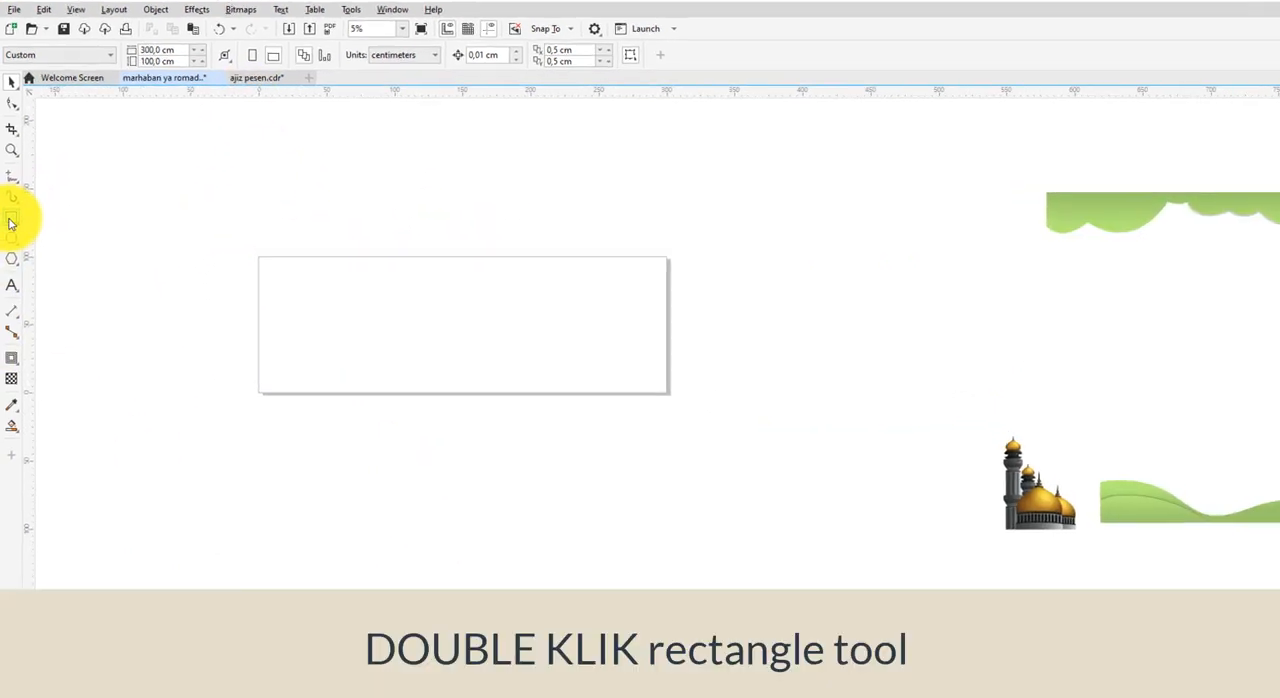
Create a page-sized 300 × 100 cm rectangle, fill it with teal (#007E7D) and remove its outline.
{"action": "double_click", "coordinate": [11, 224]}
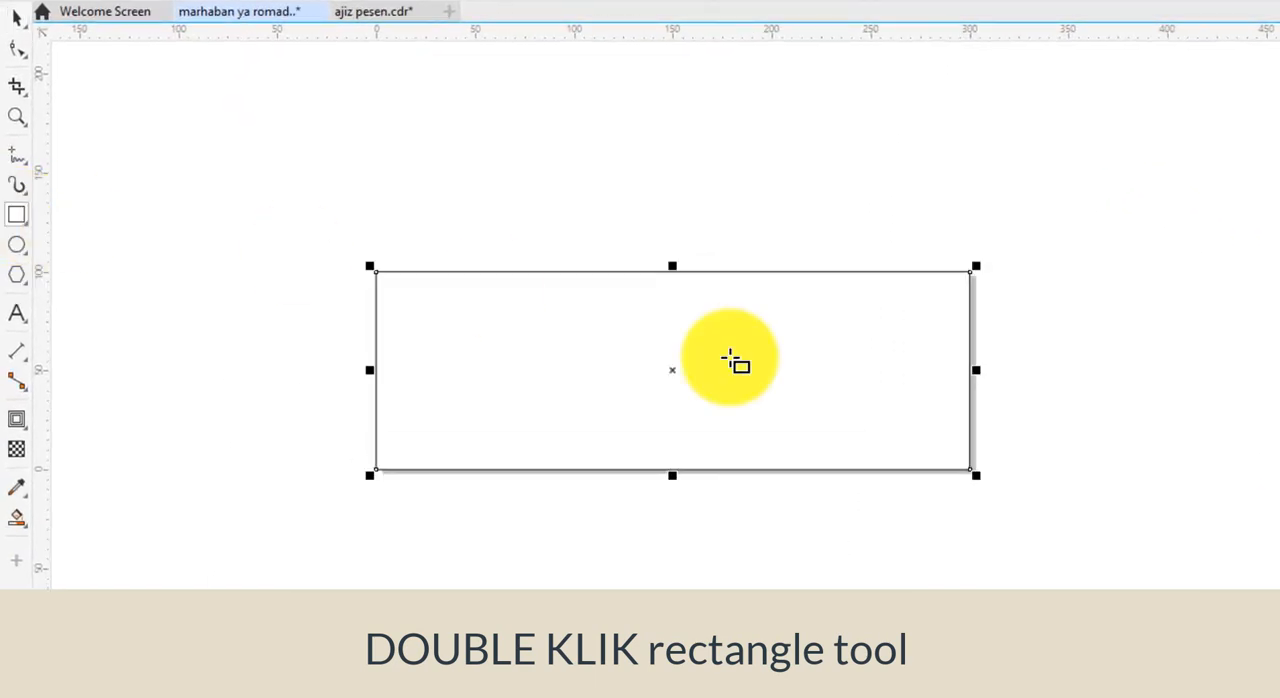
{"action": "left_click", "coordinate": [16, 18]}
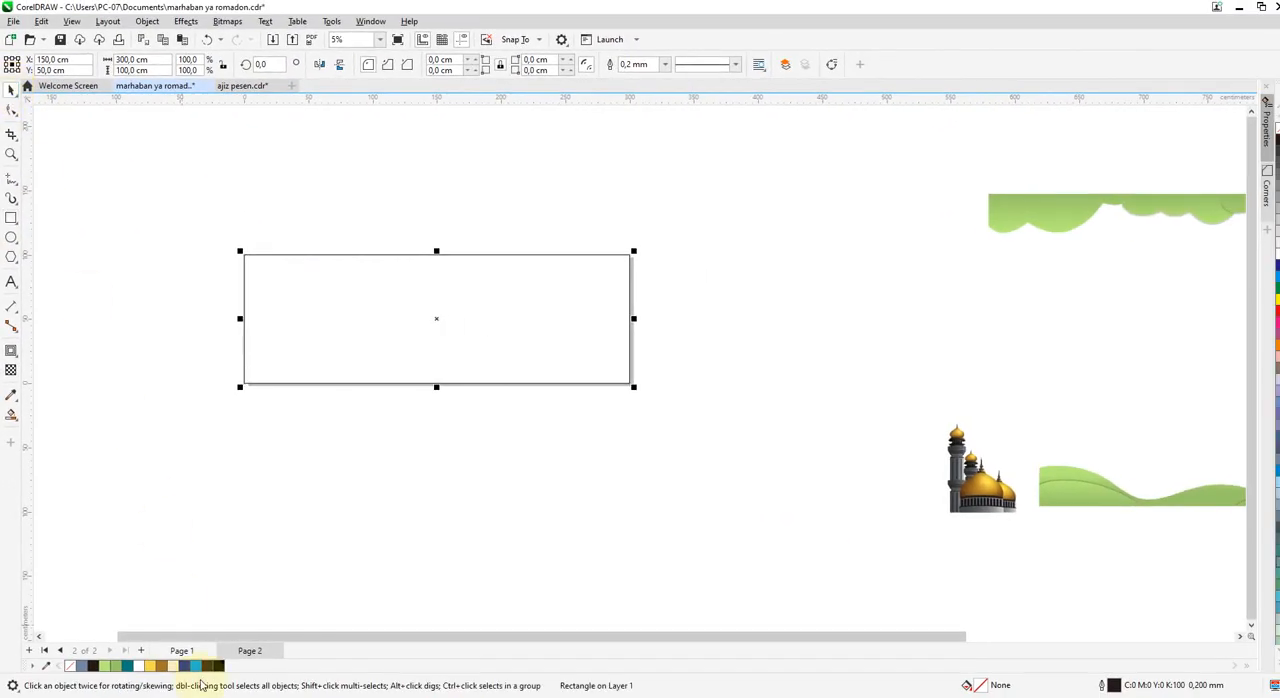
{"action": "left_click", "coordinate": [127, 666]}
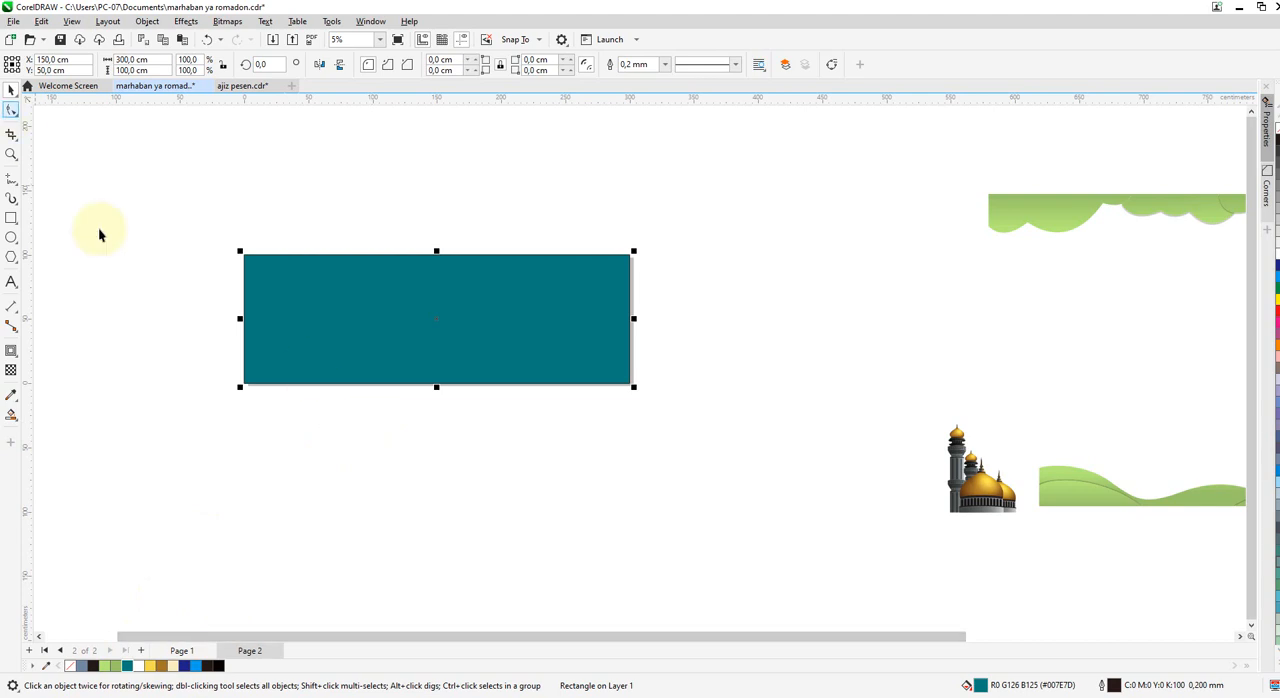
{"action": "right_click", "coordinate": [70, 667]}
{"action": "scroll", "coordinate": [320, 450], "scroll_direction": "down", "scroll_amount": 1}
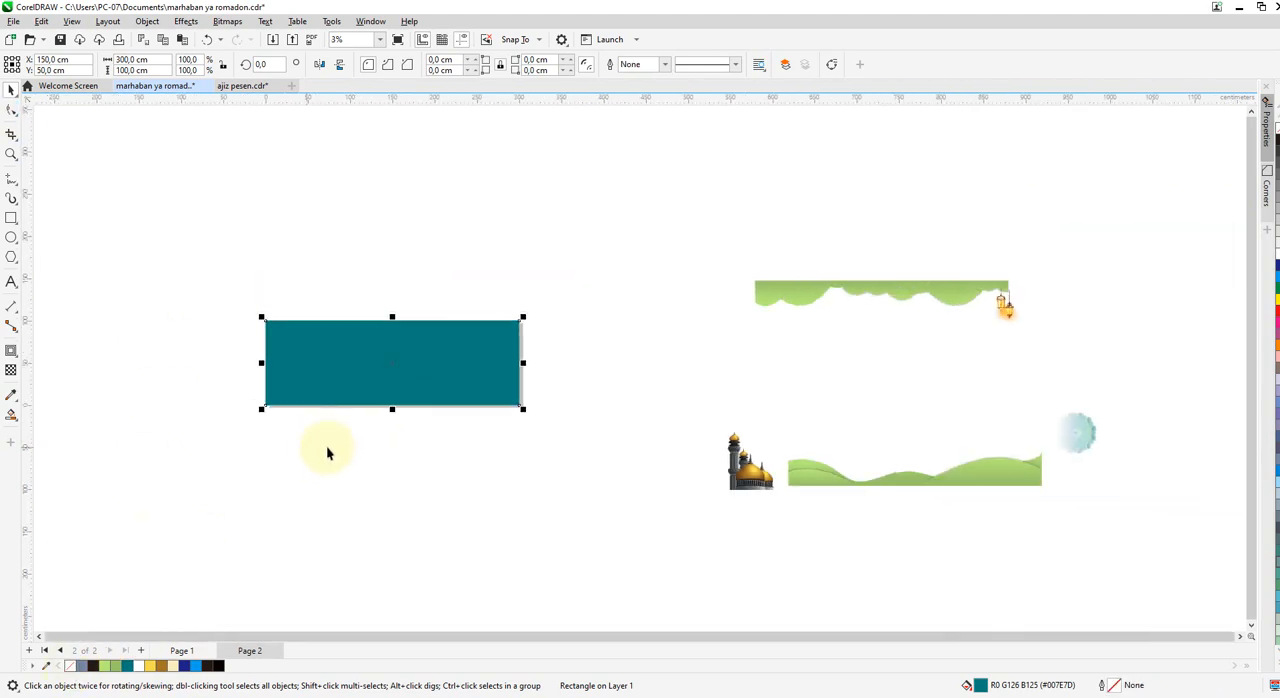
Move the mosque image away from the green hills and place the hills along the rectangle's bottom edge, centred horizontally.
{"action": "left_click", "coordinate": [1075, 442]}
{"action": "left_click_drag", "start_coordinate": [1096, 430], "coordinate": [700, 455]}
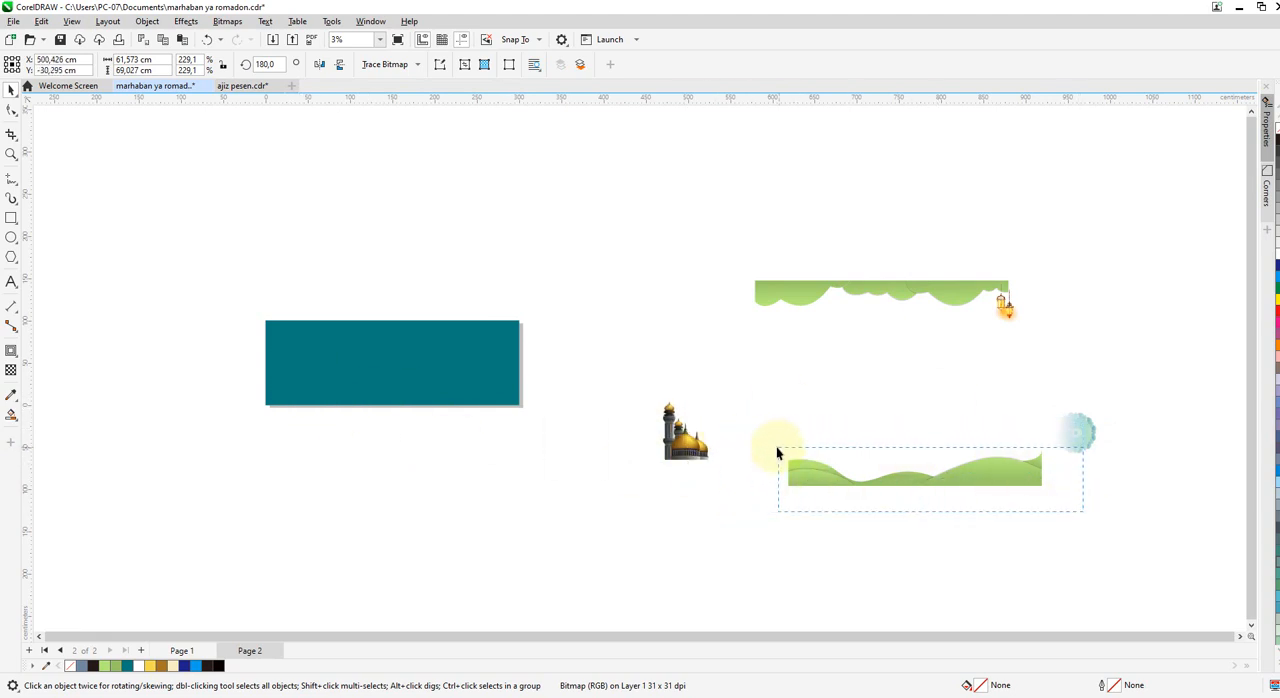
{"action": "left_click_drag", "start_coordinate": [777, 449], "coordinate": [766, 430]}
{"action": "left_click_drag", "start_coordinate": [870, 488], "coordinate": [343, 410]}
{"action": "scroll", "coordinate": [300, 400], "scroll_direction": "up", "scroll_amount": 2}
{"action": "scroll", "coordinate": [400, 395], "scroll_direction": "down", "scroll_amount": 1}
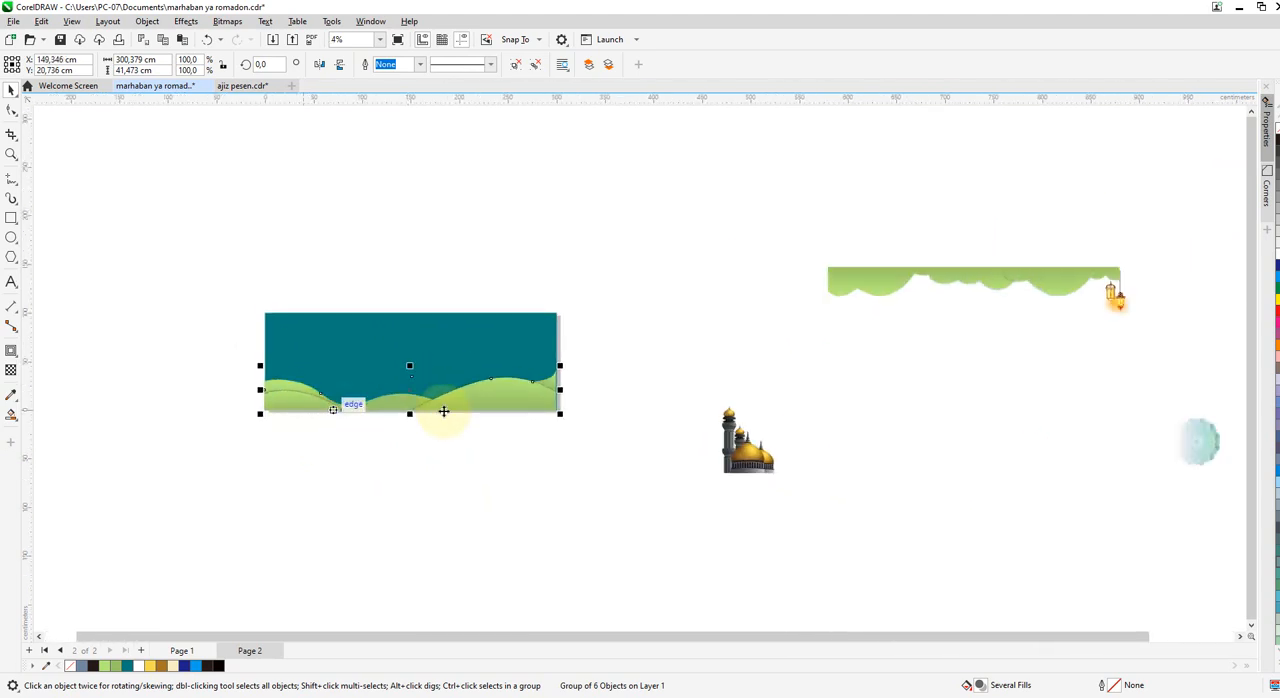
{"action": "scroll", "coordinate": [514, 374], "scroll_direction": "up", "scroll_amount": 2}
{"action": "left_click", "coordinate": [488, 333], "text": "shift"}
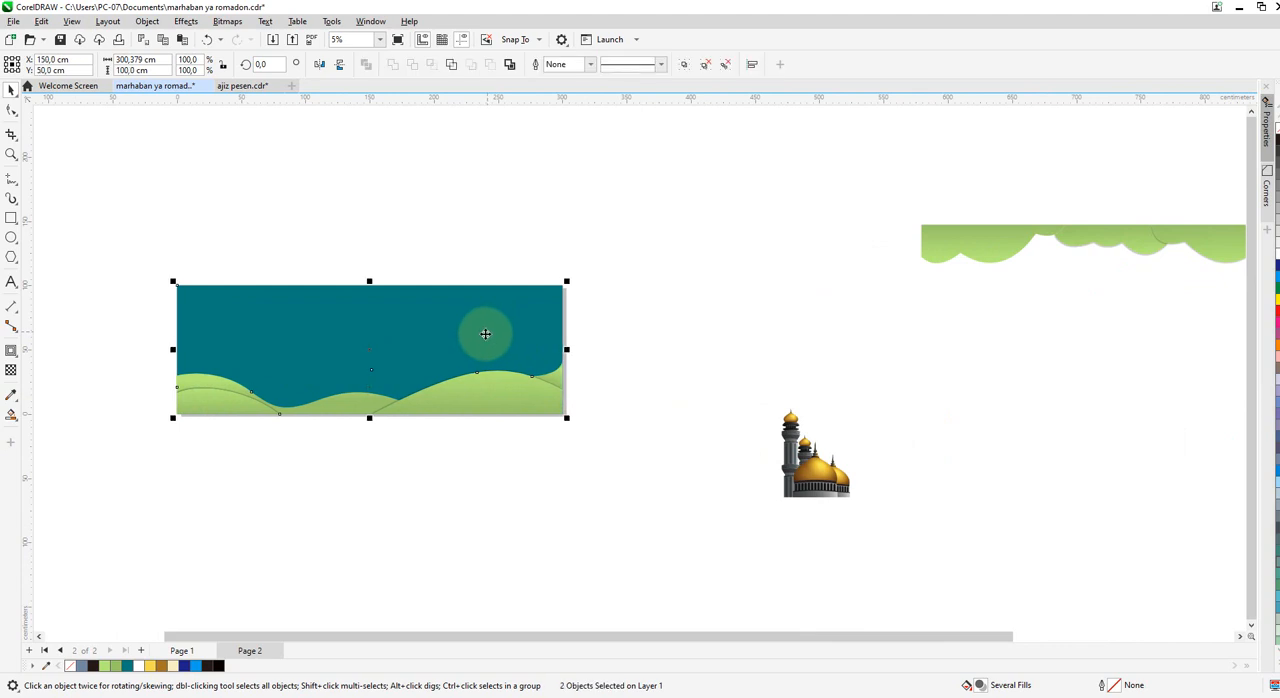
{"action": "left_click", "coordinate": [643, 459]}
{"action": "scroll", "coordinate": [499, 495], "scroll_direction": "down", "scroll_amount": 3}
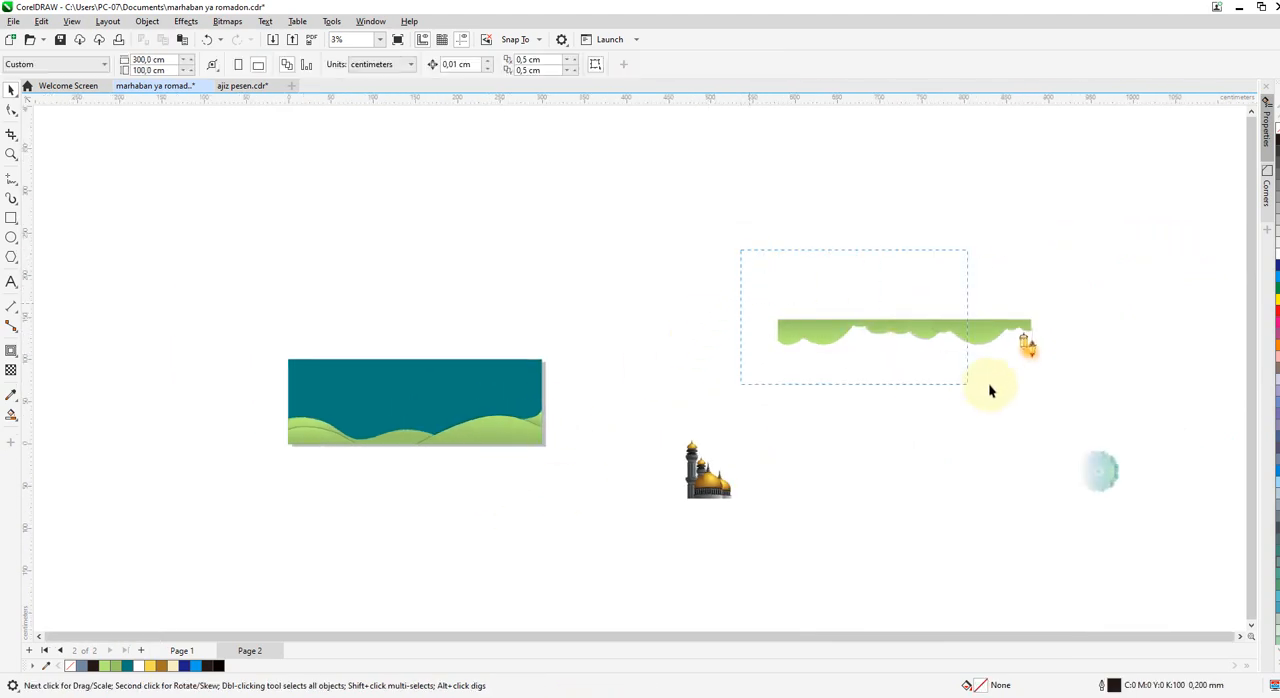
Place a copy of the green clouds and lanterns along the banner's top edge and delete the originals.
{"action": "left_click_drag", "start_coordinate": [916, 334], "coordinate": [430, 377]}
{"action": "left_click_drag", "start_coordinate": [725, 243], "coordinate": [1004, 388]}
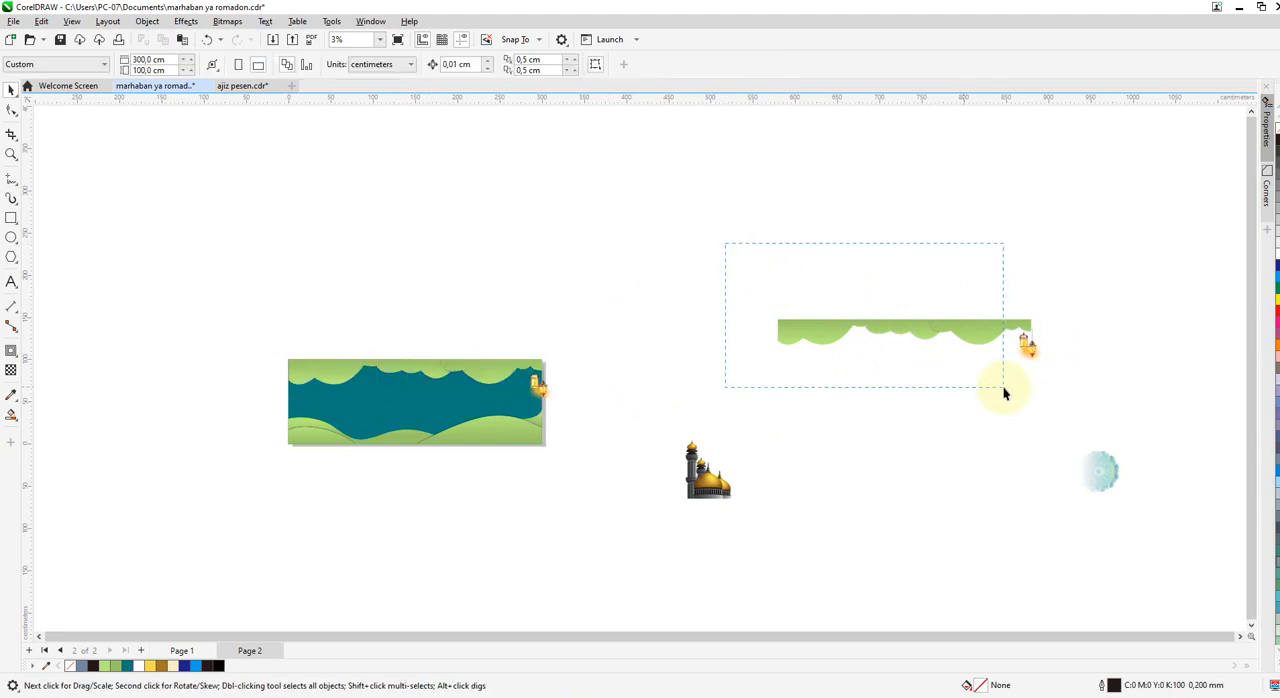
{"action": "left_click_drag", "start_coordinate": [1089, 378], "coordinate": [1092, 375]}
{"action": "key", "text": "Delete"}
{"action": "scroll", "coordinate": [495, 373], "scroll_direction": "up", "scroll_amount": 3}
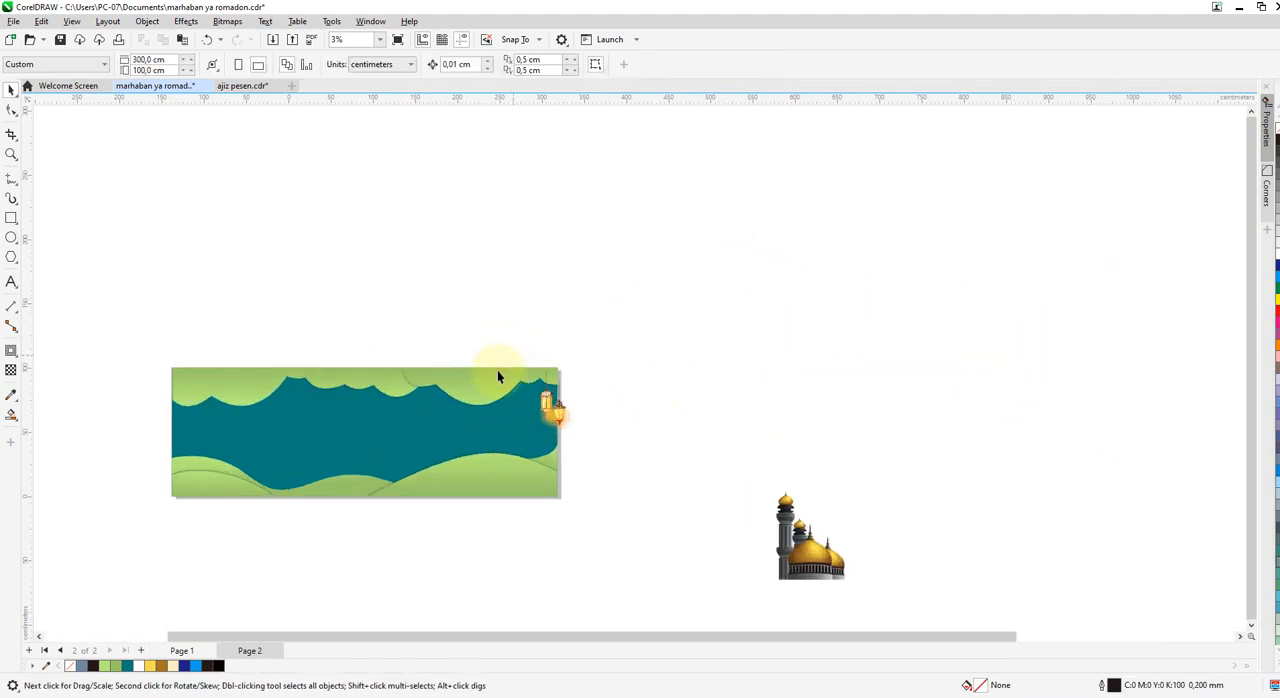
Centre the cloud group horizontally on the teal rectangle and move the two lanterns off the banner to its right.
{"action": "left_click", "coordinate": [482, 380]}
{"action": "scroll", "coordinate": [507, 380], "scroll_direction": "down", "scroll_amount": 3}
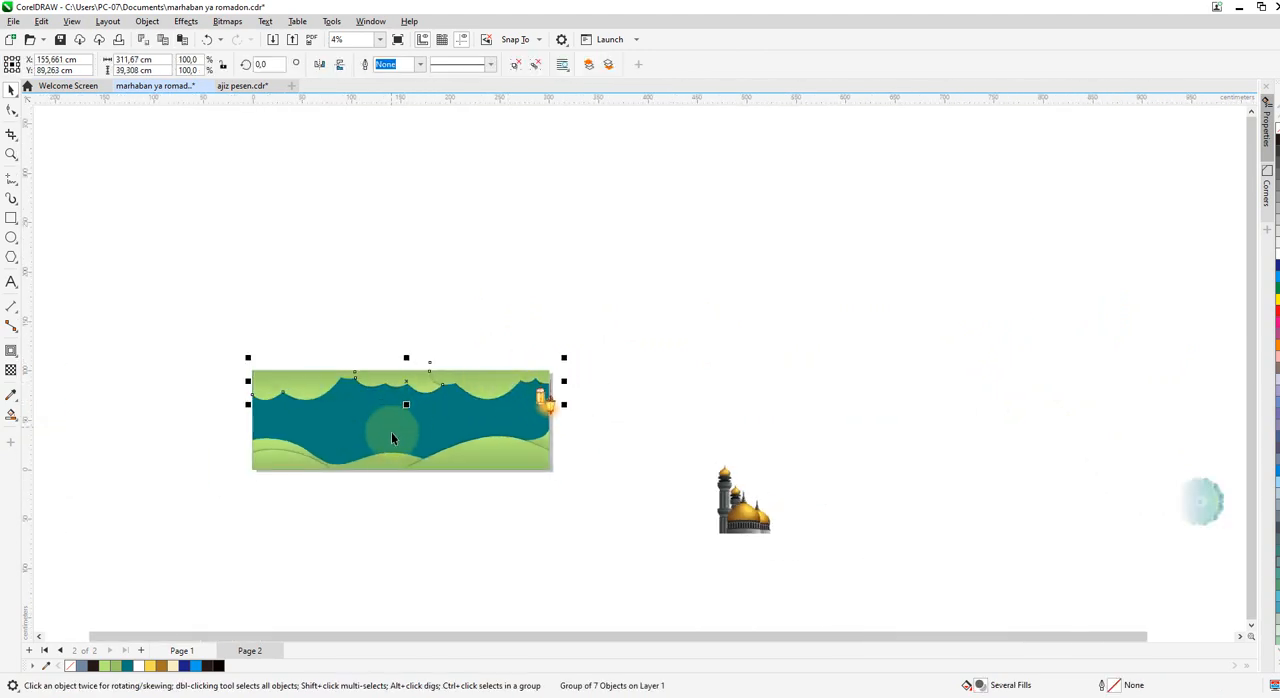
{"action": "left_click", "coordinate": [371, 423], "text": "shift"}
{"action": "key", "text": "c"}
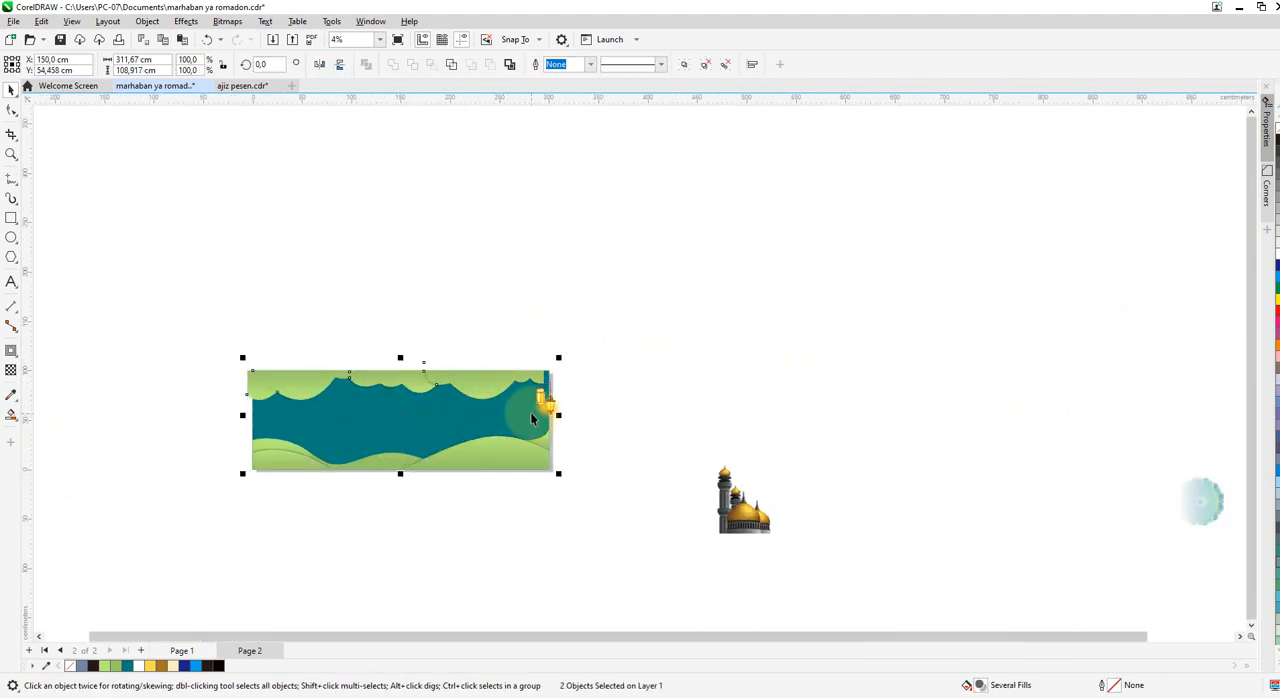
{"action": "left_click", "coordinate": [717, 361]}
{"action": "left_click_drag", "start_coordinate": [550, 408], "coordinate": [661, 412]}
{"action": "scroll", "coordinate": [478, 396], "scroll_direction": "up", "scroll_amount": 2}
Shift the cloud group slightly to the right so that it reaches toward the banner's right edge.
{"action": "left_click", "coordinate": [470, 400]}
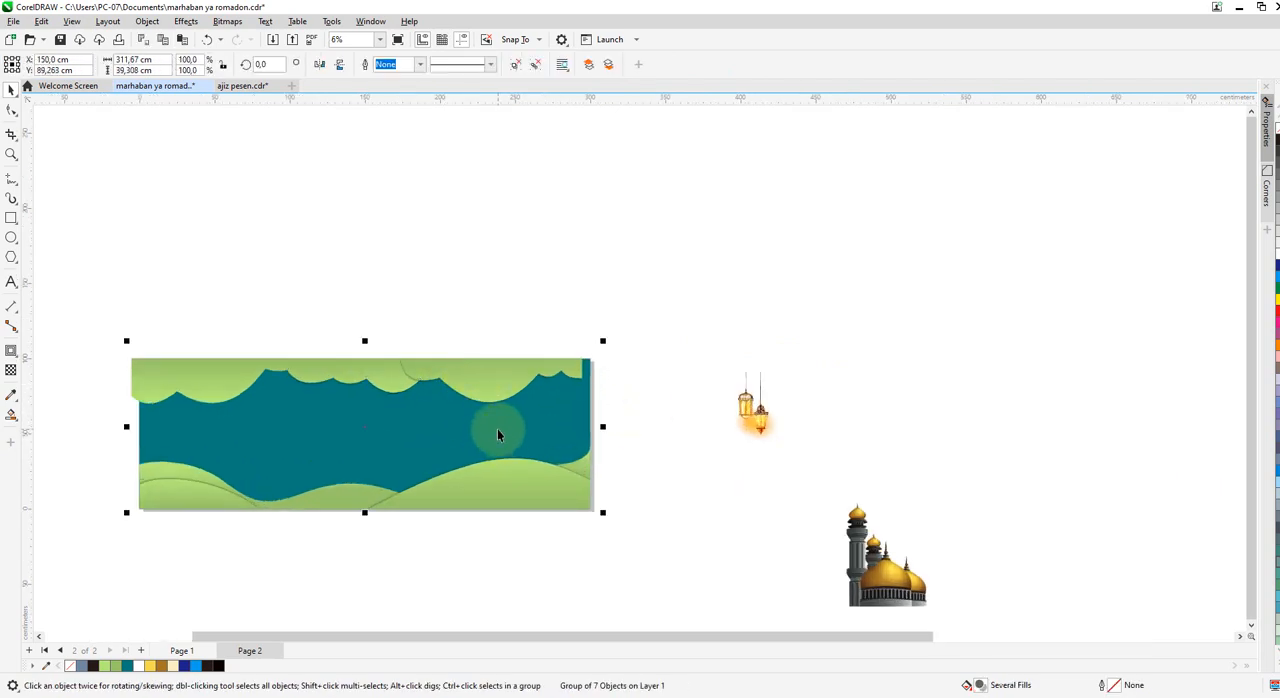
{"action": "left_click", "coordinate": [497, 430], "text": "shift"}
{"action": "scroll", "coordinate": [548, 368], "scroll_direction": "up", "scroll_amount": 3}
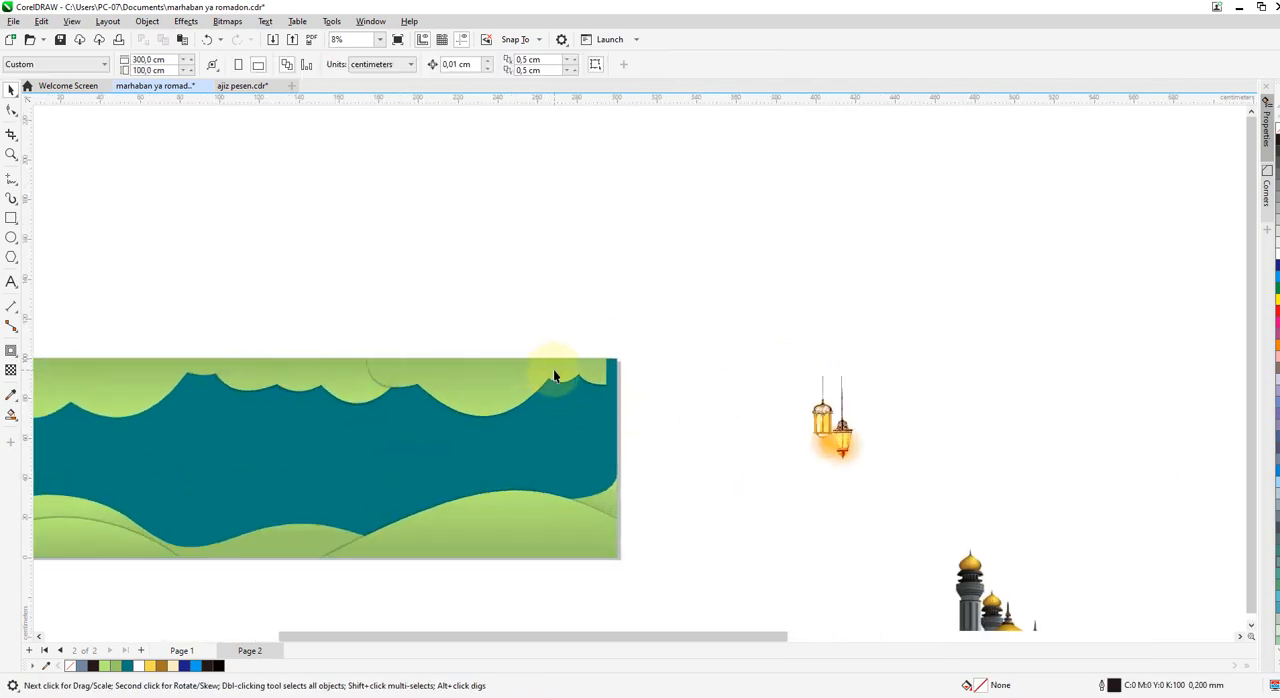
{"action": "left_click", "coordinate": [558, 367]}
{"action": "left_click_drag", "start_coordinate": [564, 374], "coordinate": [561, 368]}
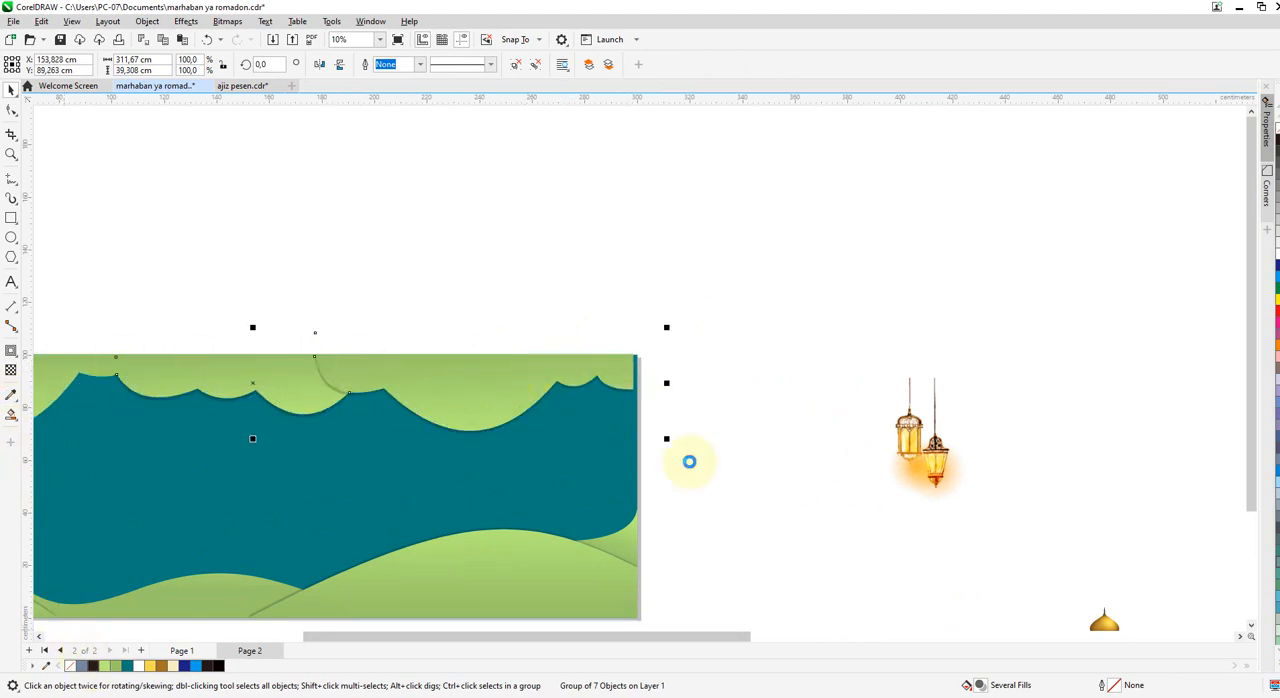
Break up the cloud group and delete the curve segments that overhang the banner's edges.
{"action": "left_click", "coordinate": [650, 389]}
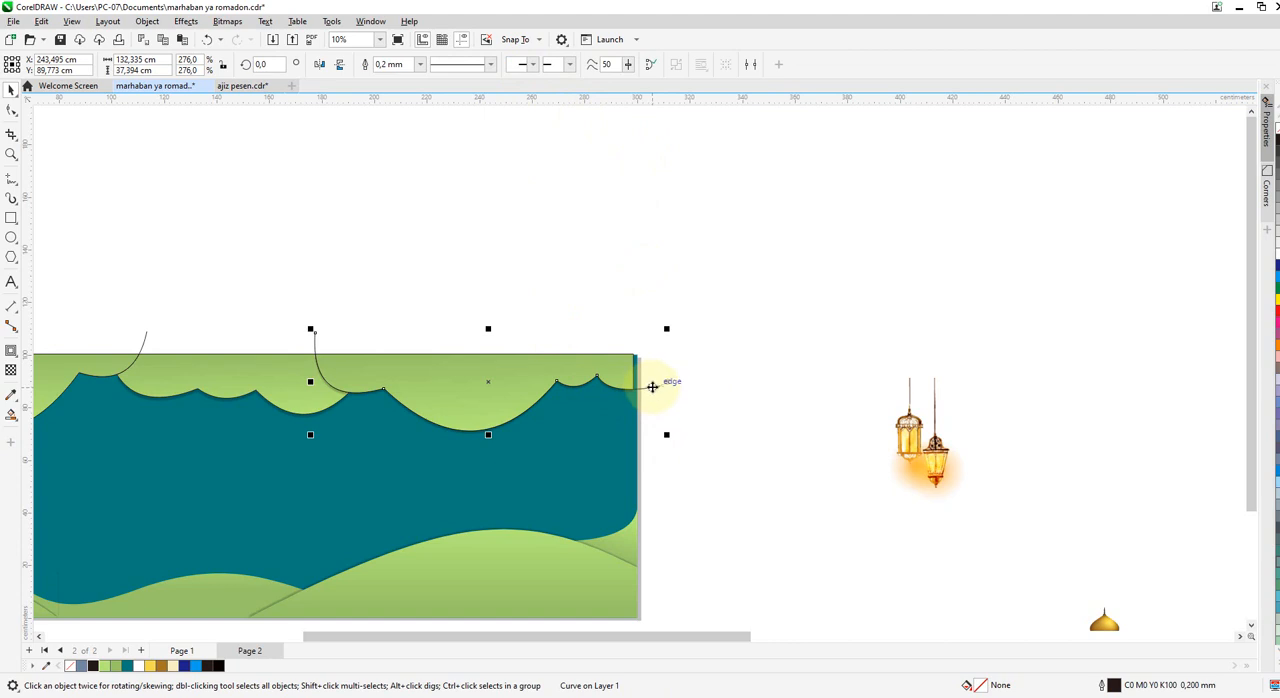
{"action": "left_click_drag", "start_coordinate": [652, 387], "coordinate": [660, 412]}
{"action": "key", "text": "Delete"}
{"action": "scroll", "coordinate": [680, 444], "scroll_direction": "down", "scroll_amount": 4}
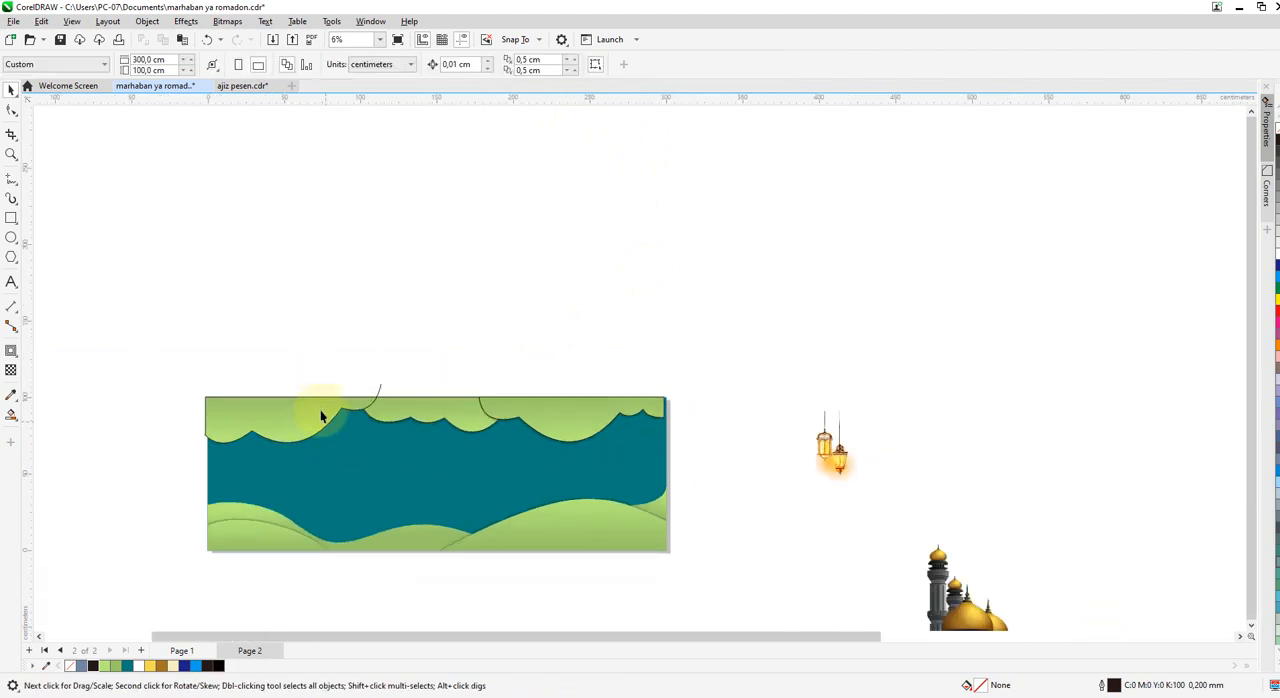
{"action": "scroll", "coordinate": [322, 413], "scroll_direction": "up", "scroll_amount": 3}
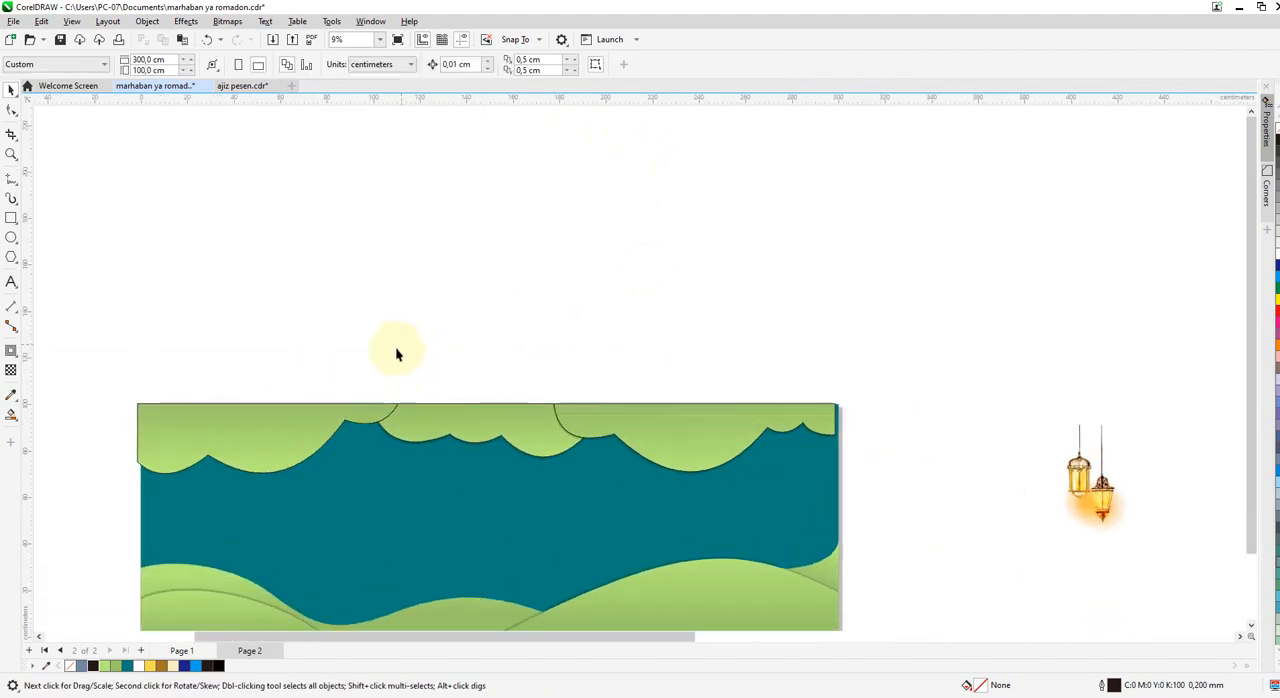
{"action": "scroll", "coordinate": [300, 352], "scroll_direction": "down", "scroll_amount": 2}
Group the five trimmed cloud pieces and centre the group horizontally on the teal rectangle.
{"action": "left_click_drag", "start_coordinate": [742, 470], "coordinate": [740, 467]}
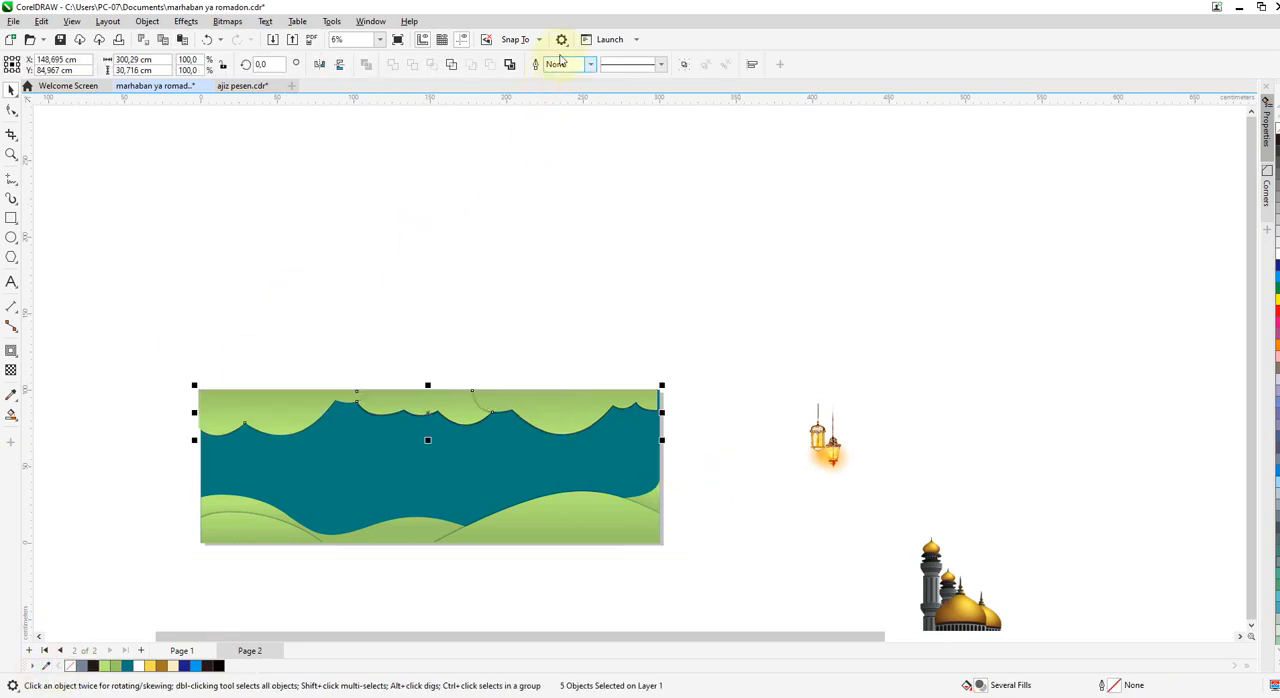
{"action": "left_click", "coordinate": [685, 66]}
{"action": "left_click", "coordinate": [494, 451], "text": "shift"}
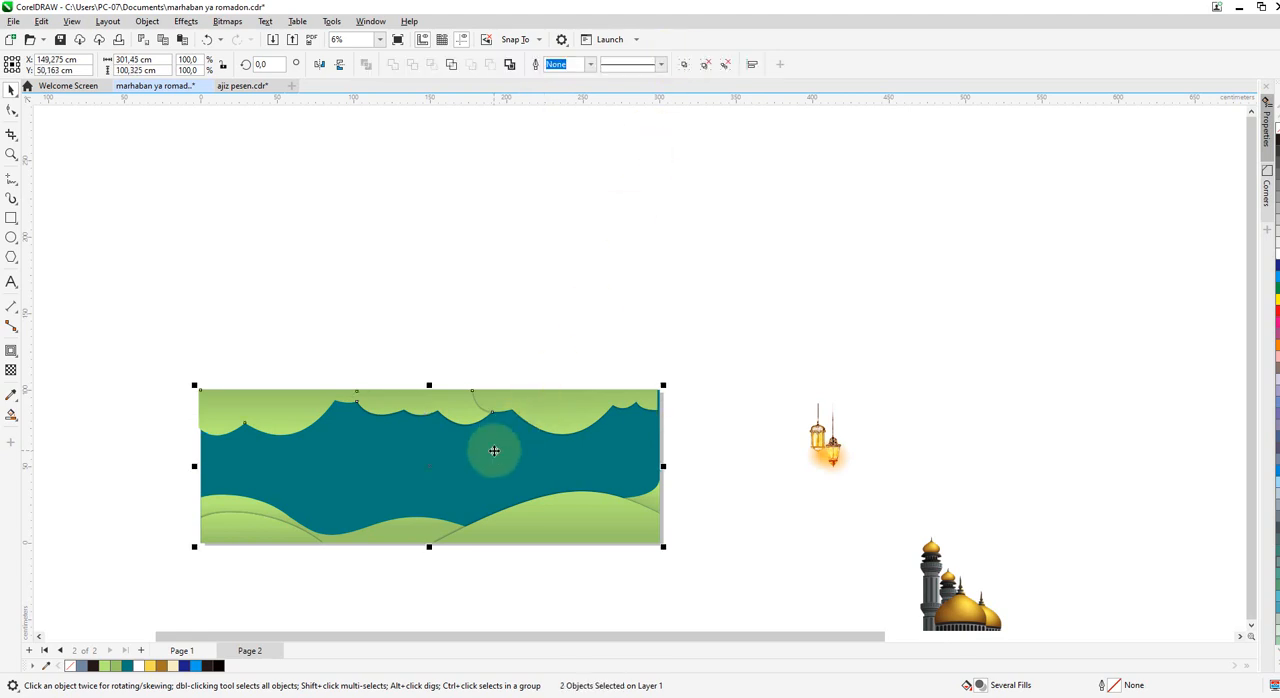
{"action": "left_click", "coordinate": [757, 320]}
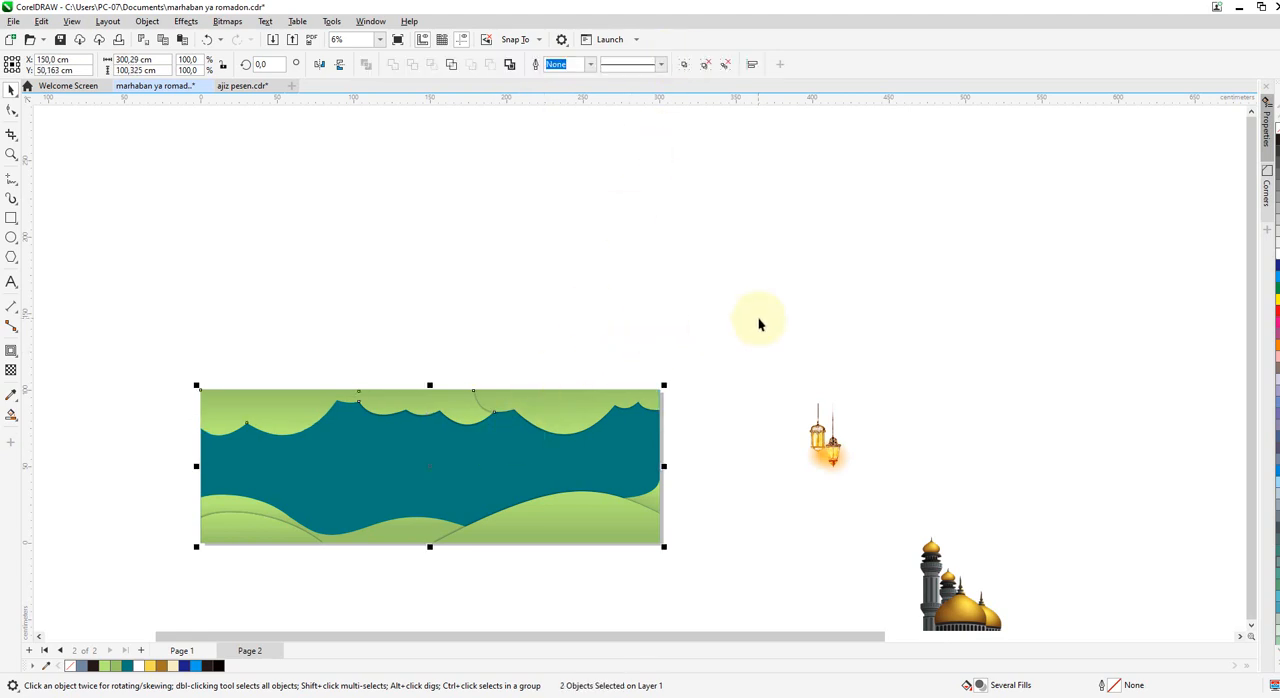
Place the mosque image over the hills at the lower left of the banner.
{"action": "left_click", "coordinate": [826, 440]}
{"action": "left_click", "coordinate": [938, 588]}
{"action": "scroll", "coordinate": [922, 461], "scroll_direction": "down", "scroll_amount": 2}
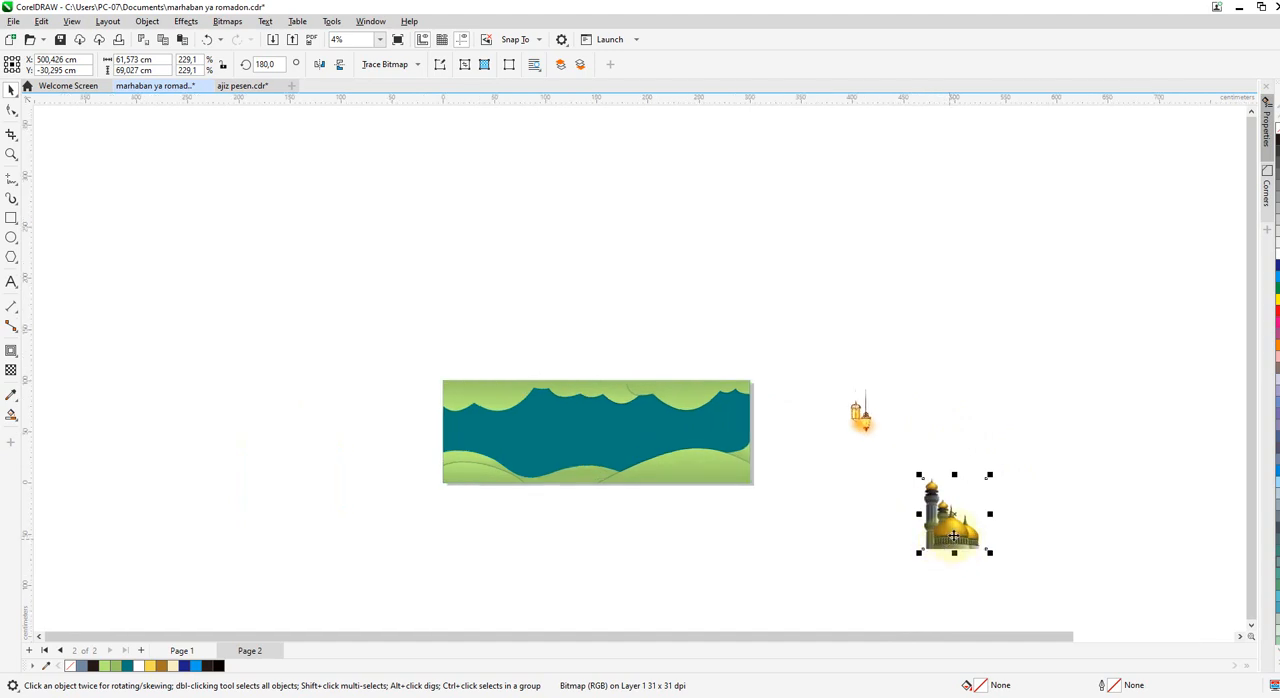
{"action": "left_click_drag", "start_coordinate": [950, 535], "coordinate": [473, 465]}
{"action": "scroll", "coordinate": [530, 452], "scroll_direction": "up", "scroll_amount": 3}
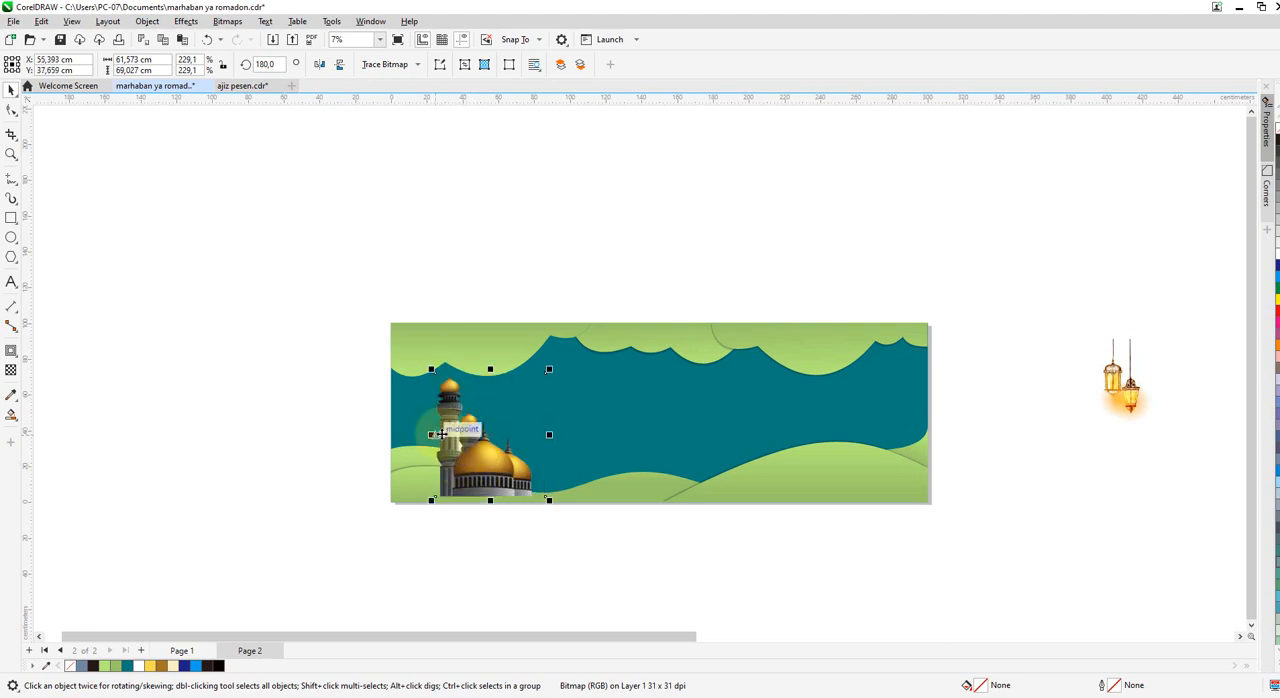
Ungroup the six green hill objects along the banner's bottom.
{"action": "left_click", "coordinate": [612, 428]}
{"action": "left_click", "coordinate": [657, 430]}
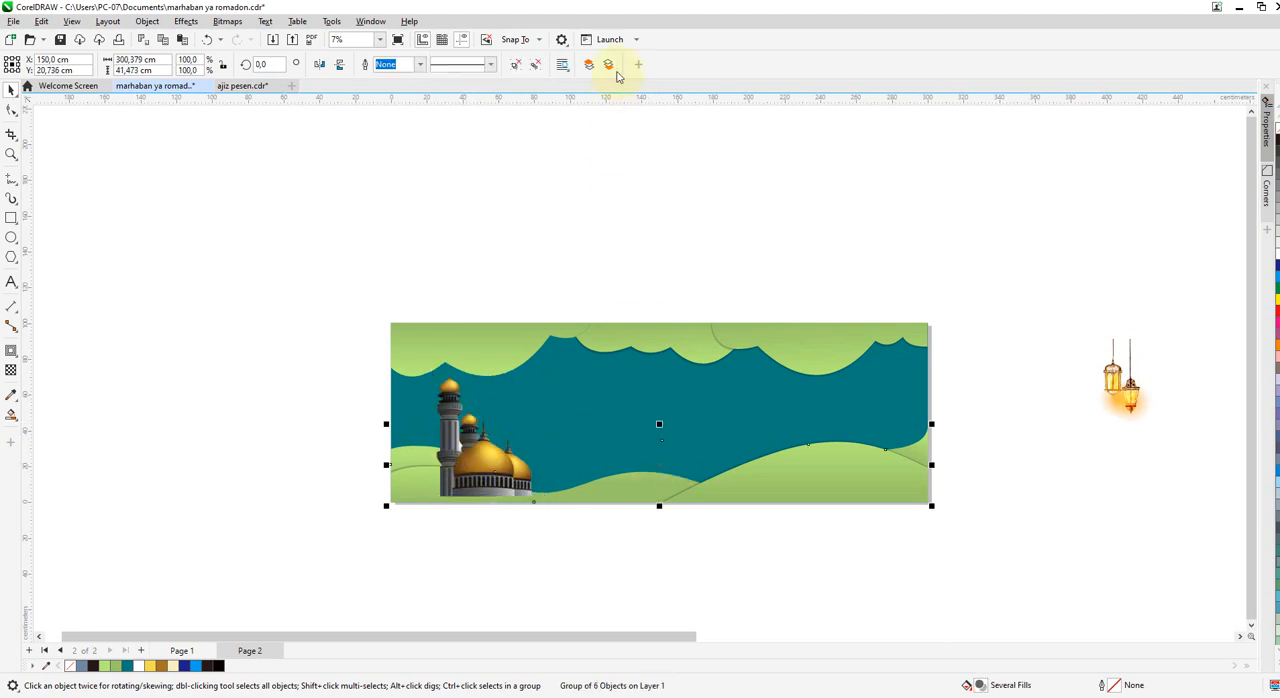
{"action": "left_click", "coordinate": [515, 70]}
{"action": "left_click", "coordinate": [589, 160]}
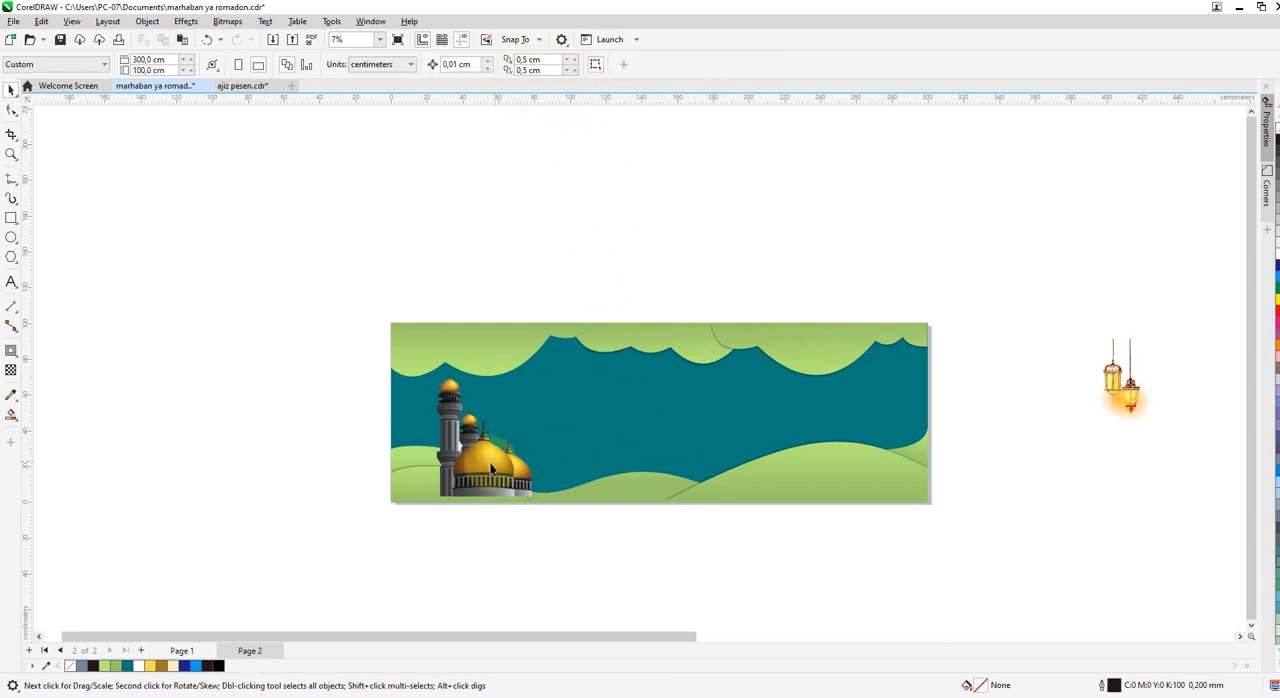
Send the mosque image back in the stacking order so that it sits behind the front left hill.
{"action": "left_click", "coordinate": [492, 464]}
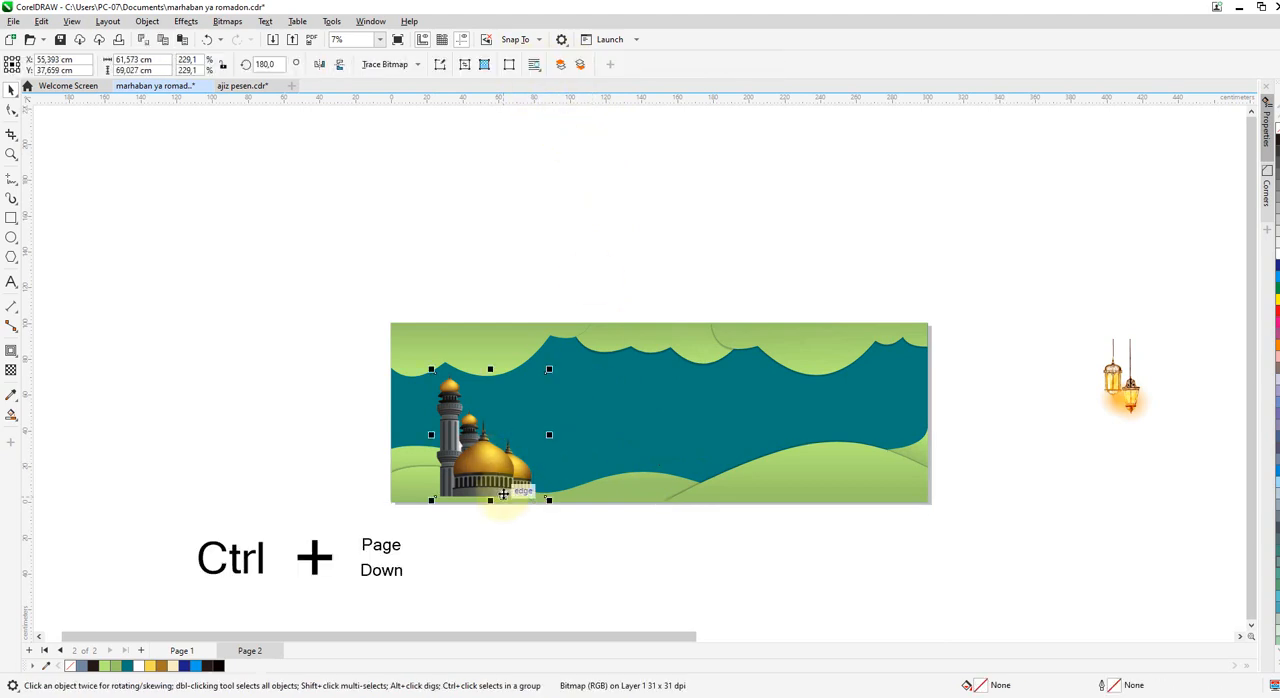
{"action": "key", "text": "ctrl+Page_Down"}
{"action": "key", "text": "ctrl+Page_Down"}
{"action": "key", "text": "ctrl+Page_Up"}
{"action": "scroll", "coordinate": [503, 494], "scroll_direction": "up", "scroll_amount": 1}
Enlarge the mosque image proportionally from its upper left corner to about 62.8 × 70.4 cm.
{"action": "left_click", "coordinate": [420, 355]}
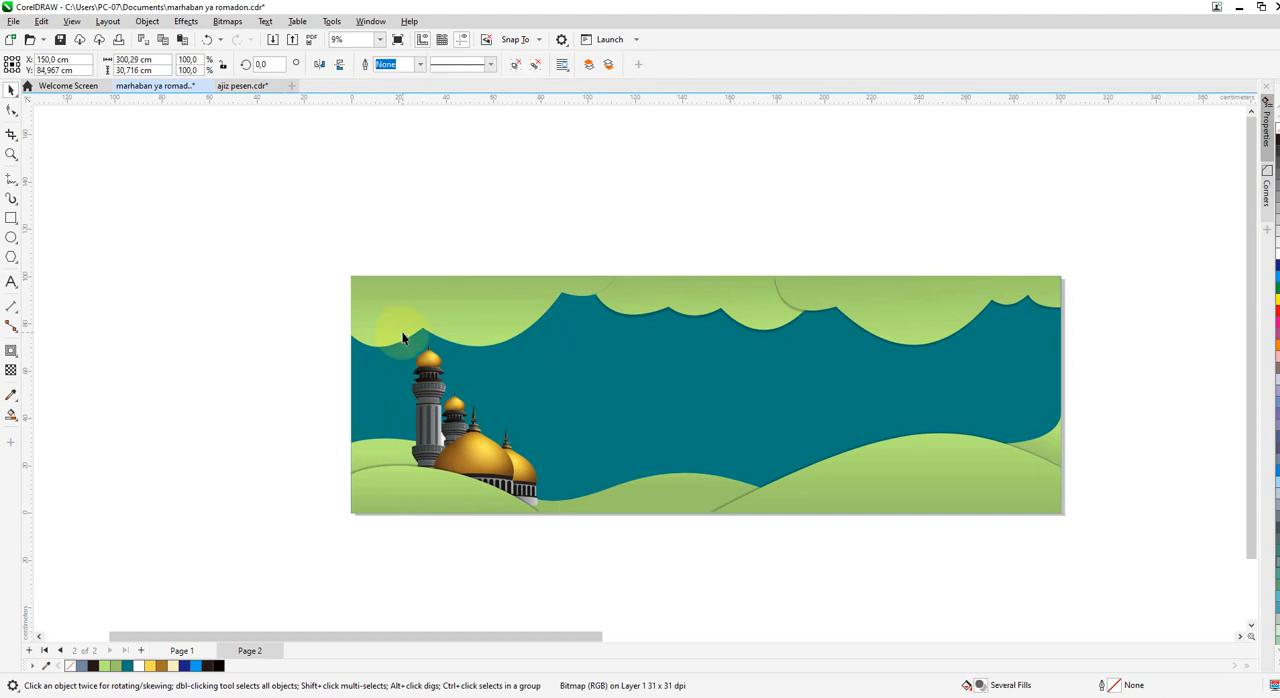
{"action": "left_click", "coordinate": [427, 377]}
{"action": "left_click_drag", "start_coordinate": [406, 339], "coordinate": [402, 335]}
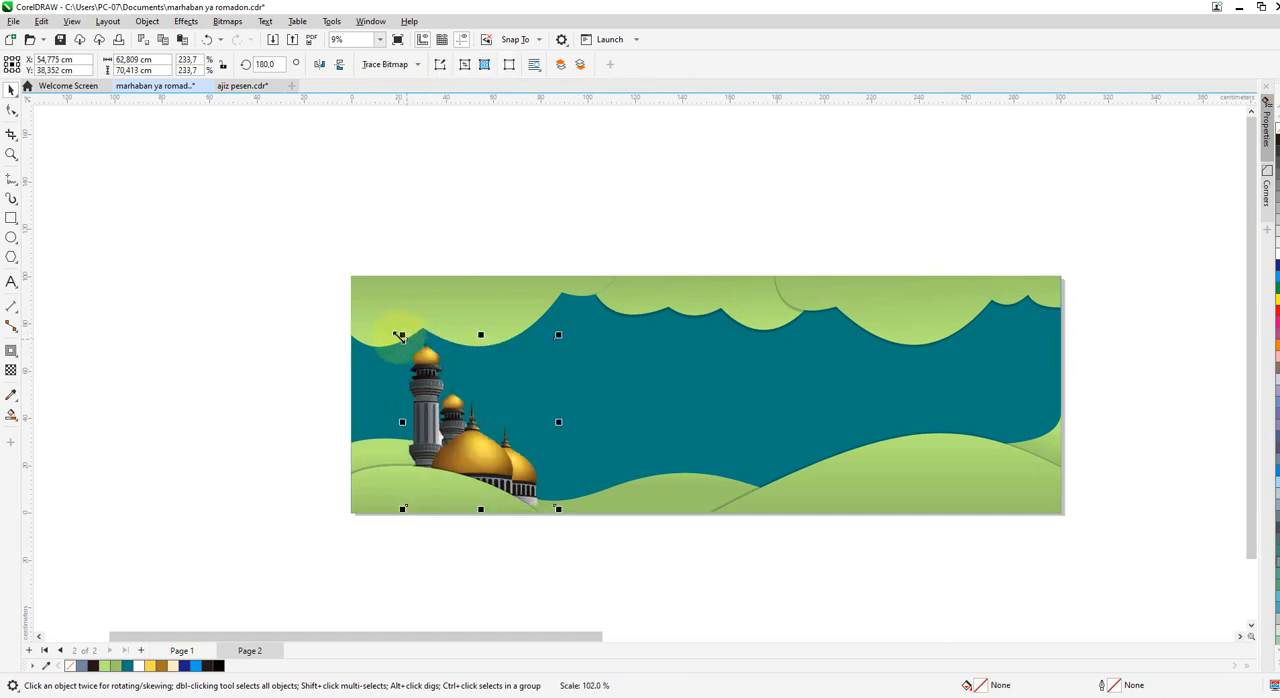
{"action": "scroll", "coordinate": [314, 493], "scroll_direction": "down", "scroll_amount": 1}
{"action": "left_click", "coordinate": [455, 585]}
{"action": "scroll", "coordinate": [741, 383], "scroll_direction": "down", "scroll_amount": 1}
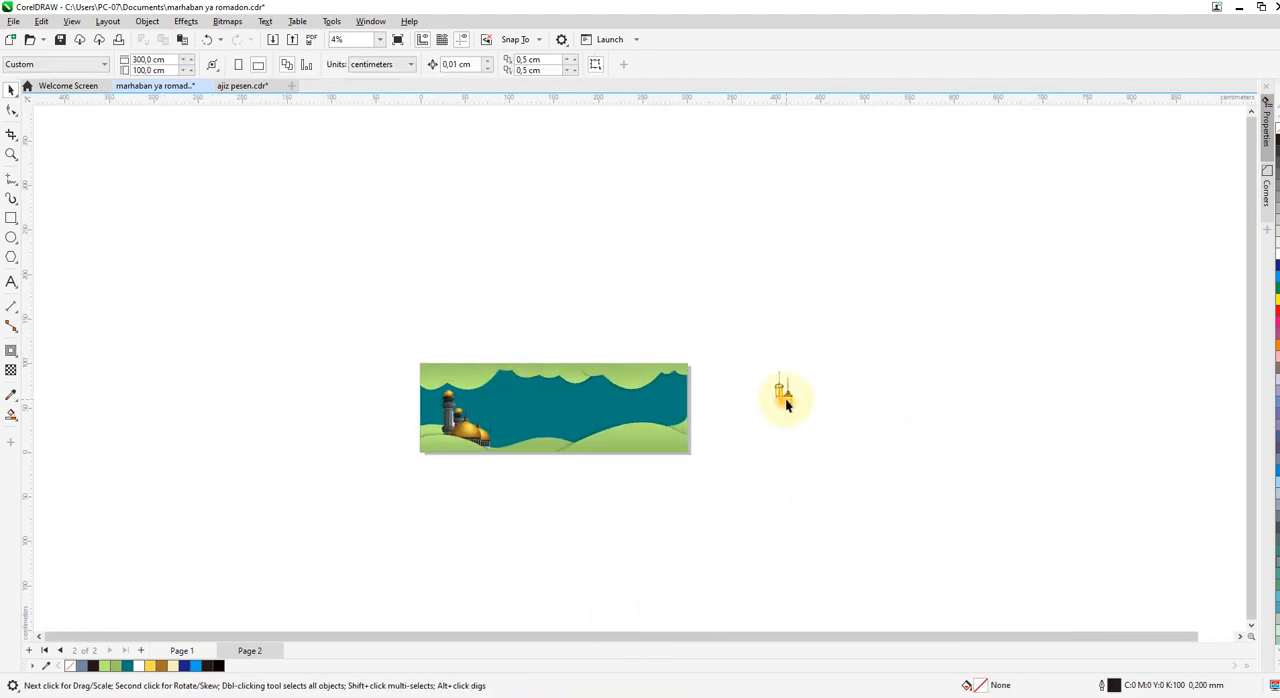
Move the two lanterns onto the banner's left edge, beside the mosque's tall minaret.
{"action": "left_click_drag", "start_coordinate": [785, 397], "coordinate": [433, 413]}
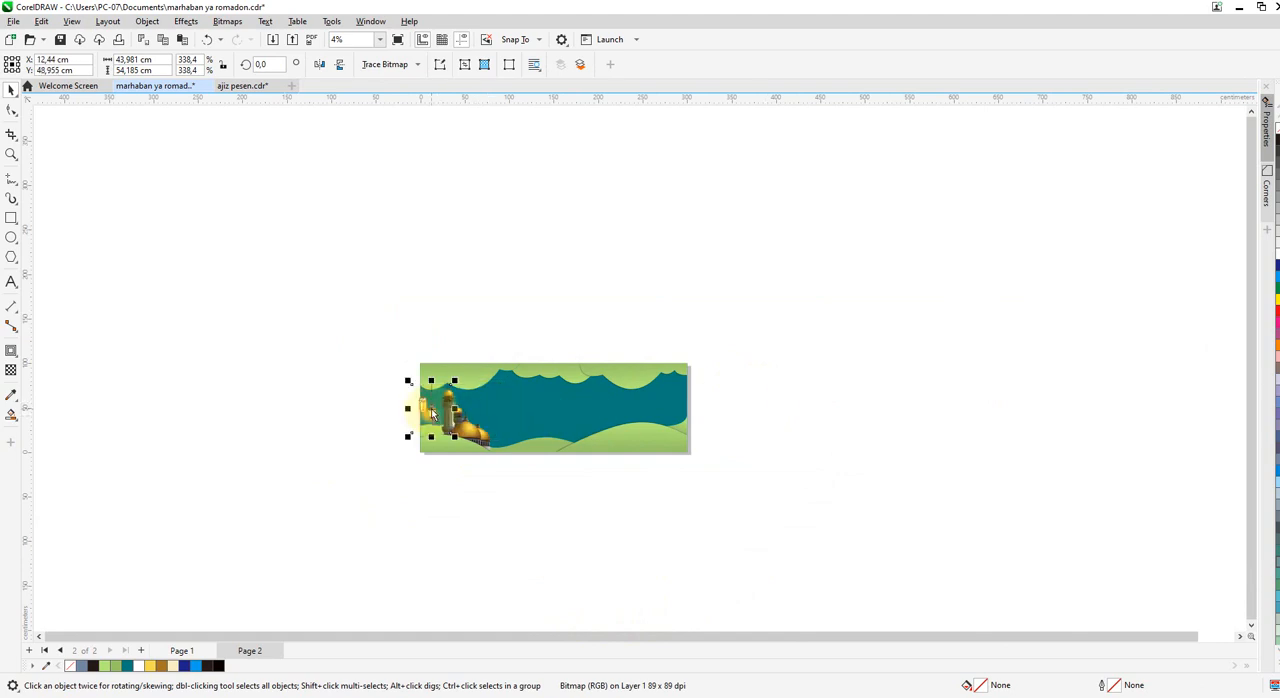
{"action": "scroll", "coordinate": [475, 423], "scroll_direction": "up", "scroll_amount": 2}
{"action": "left_click", "coordinate": [470, 441]}
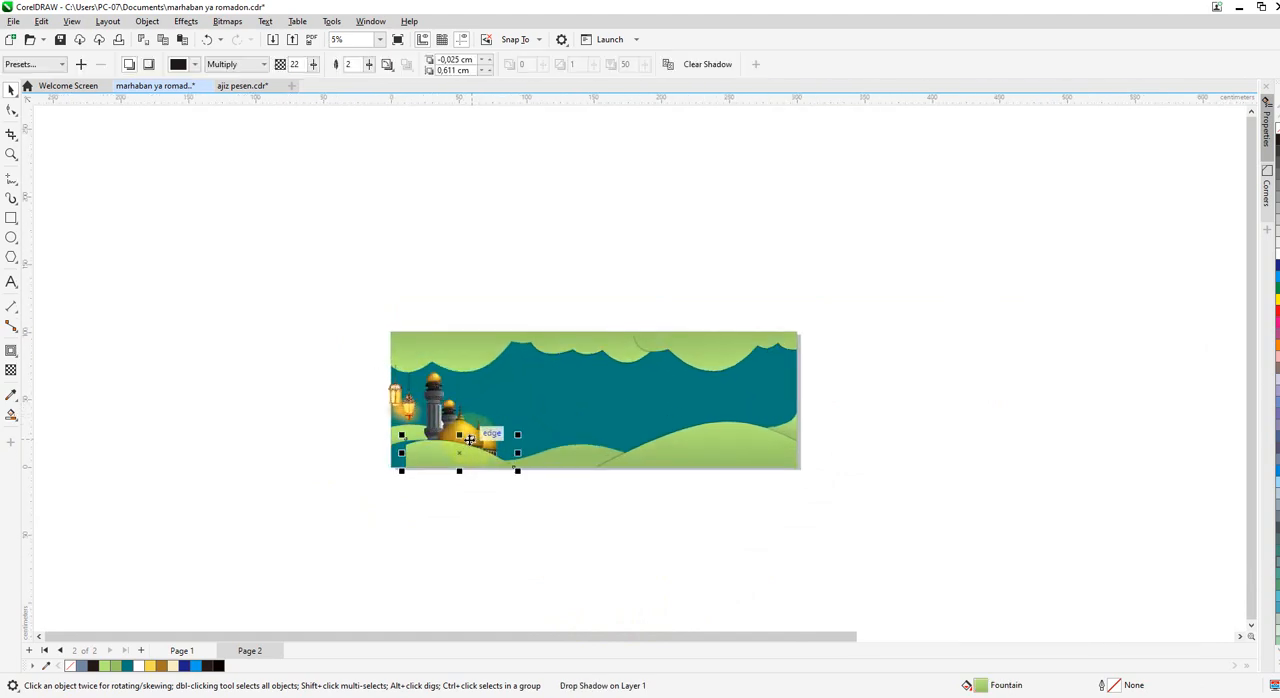
{"action": "key", "text": "ctrl+z"}
{"action": "left_click", "coordinate": [483, 493]}
{"action": "scroll", "coordinate": [482, 416], "scroll_direction": "up", "scroll_amount": 2}
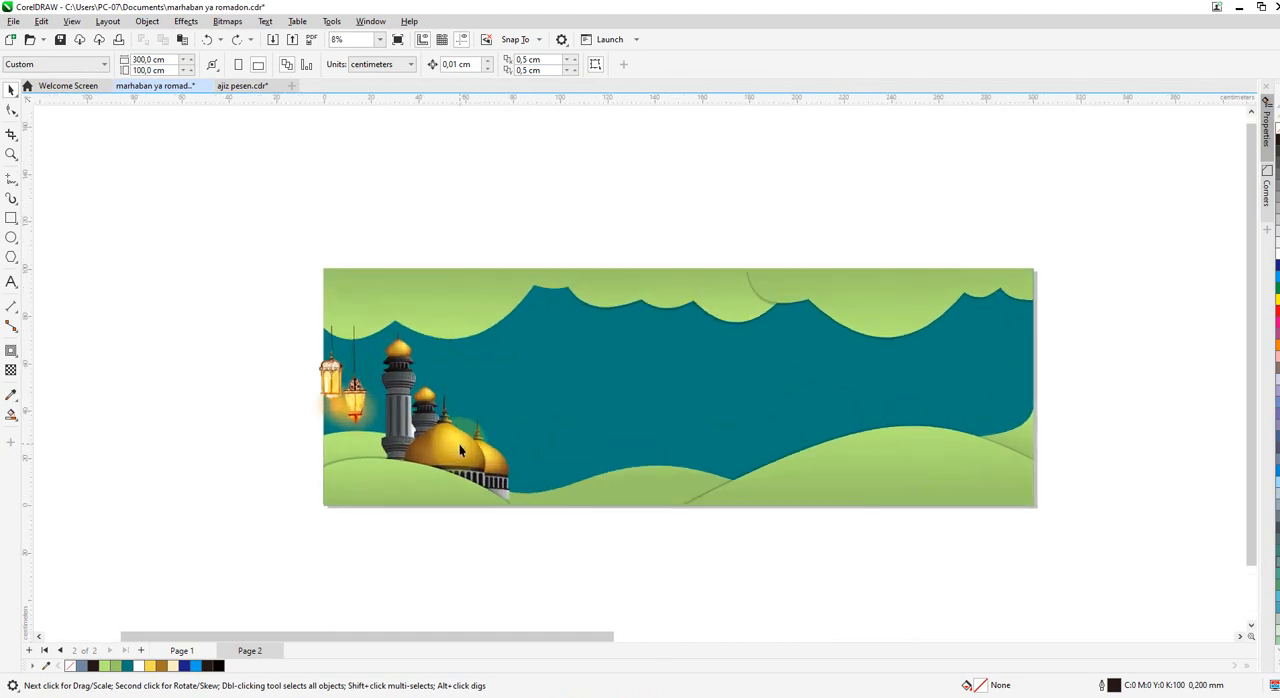
Move the mosque slightly right along the hills and bring the two lanterns fully onto the banner beside its tall minaret.
{"action": "left_click", "coordinate": [460, 445]}
{"action": "left_click_drag", "start_coordinate": [451, 445], "coordinate": [472, 451]}
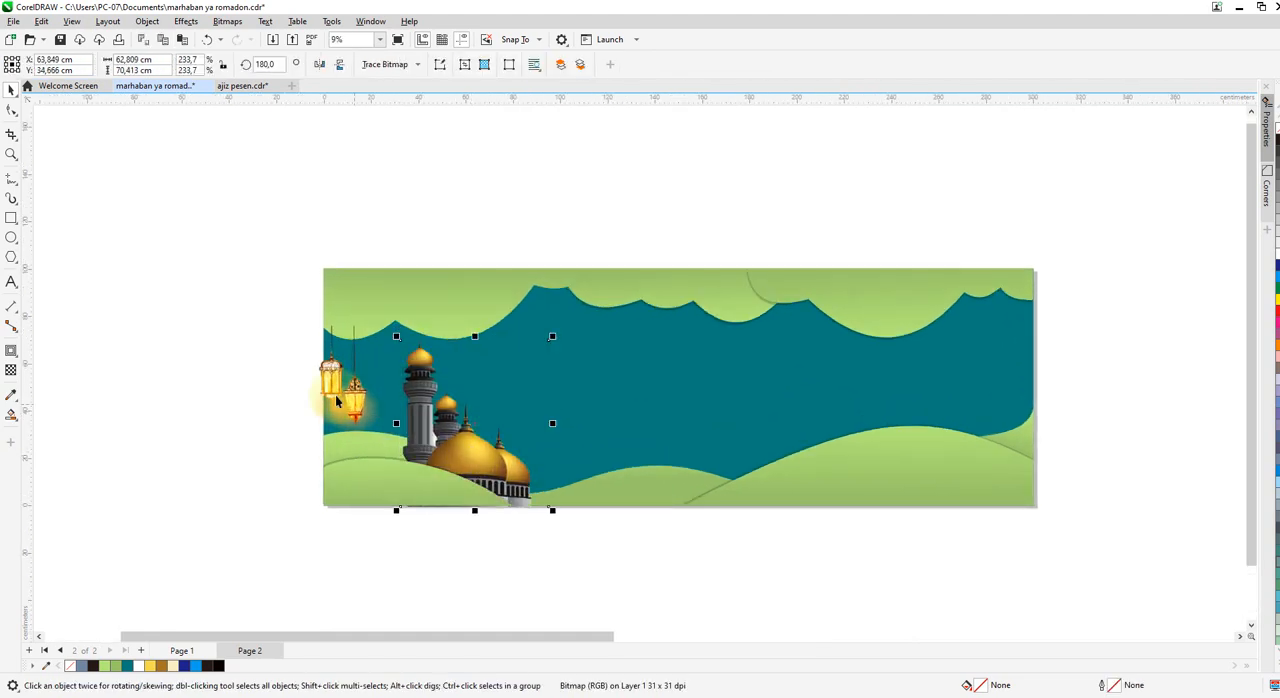
{"action": "left_click_drag", "start_coordinate": [337, 400], "coordinate": [379, 398]}
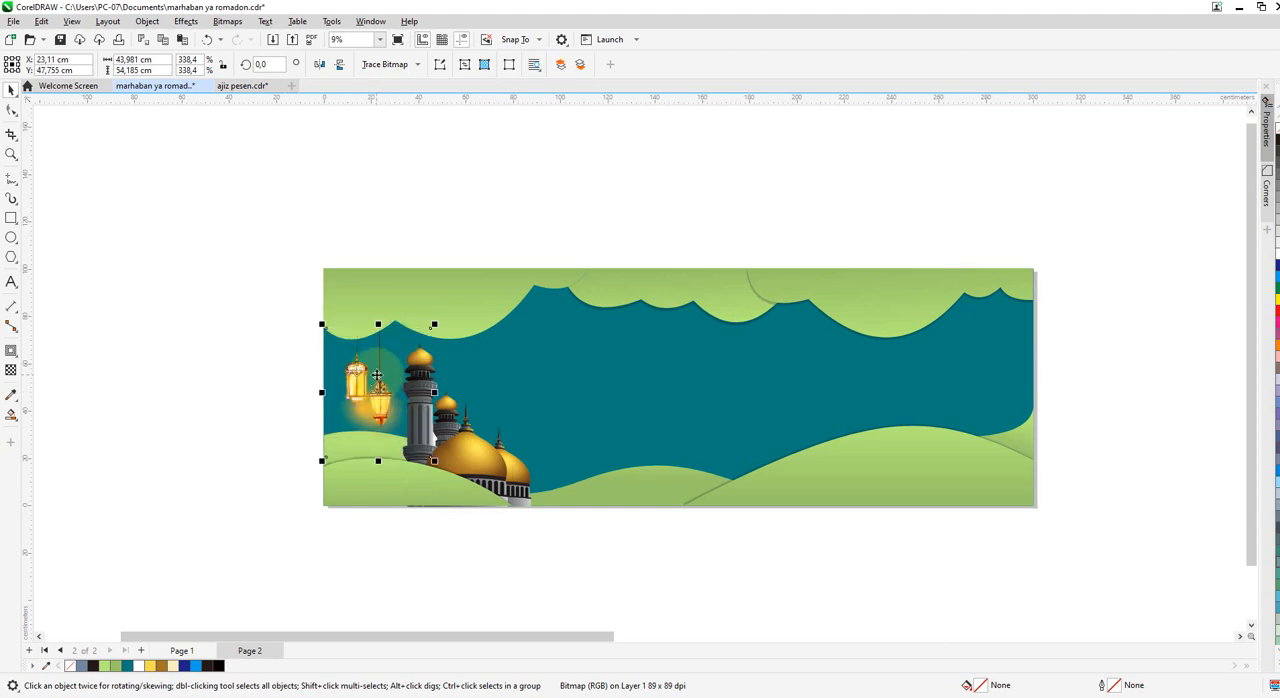
Place a copy of the two lanterns under the clouds at the banner's right end.
{"action": "left_click_drag", "start_coordinate": [377, 374], "coordinate": [990, 367]}
{"action": "scroll", "coordinate": [975, 370], "scroll_direction": "up", "scroll_amount": 2}
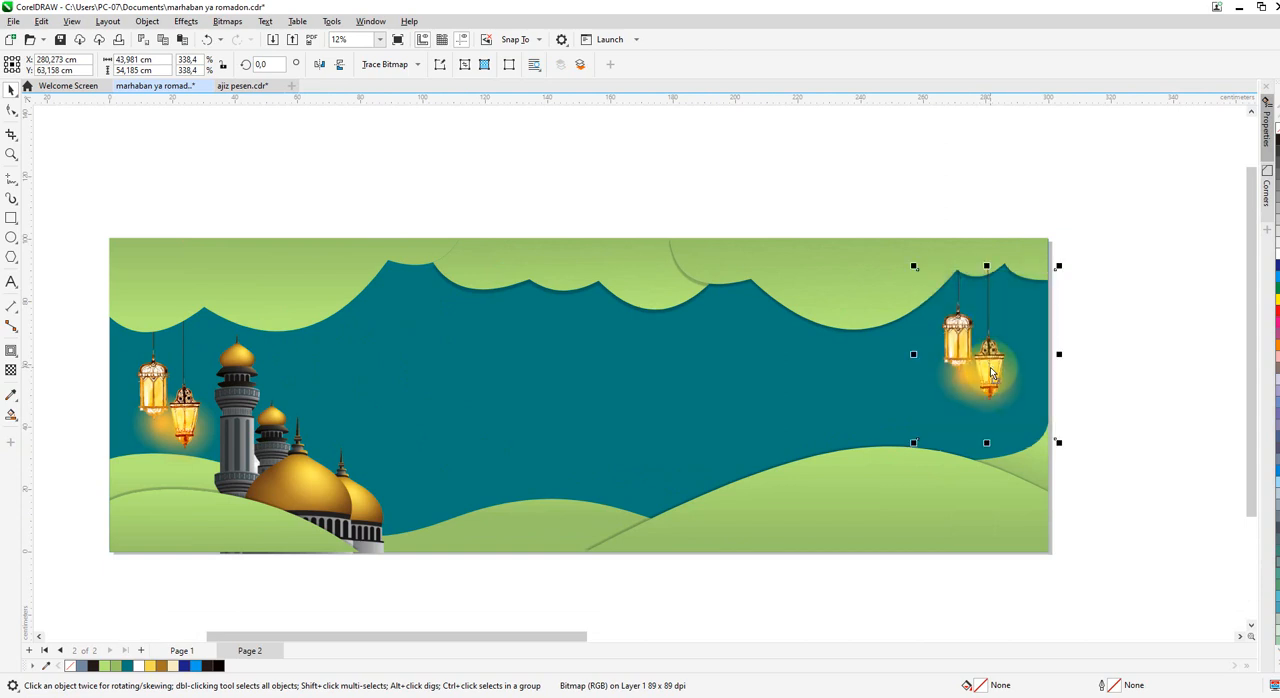
Move the mandala ornament onto the banner beside the right-hand lanterns and enlarge it proportionally to about 57.8 × 57.6 cm.
{"action": "scroll", "coordinate": [777, 406], "scroll_direction": "down", "scroll_amount": 3}
{"action": "scroll", "coordinate": [443, 386], "scroll_direction": "down", "scroll_amount": 2}
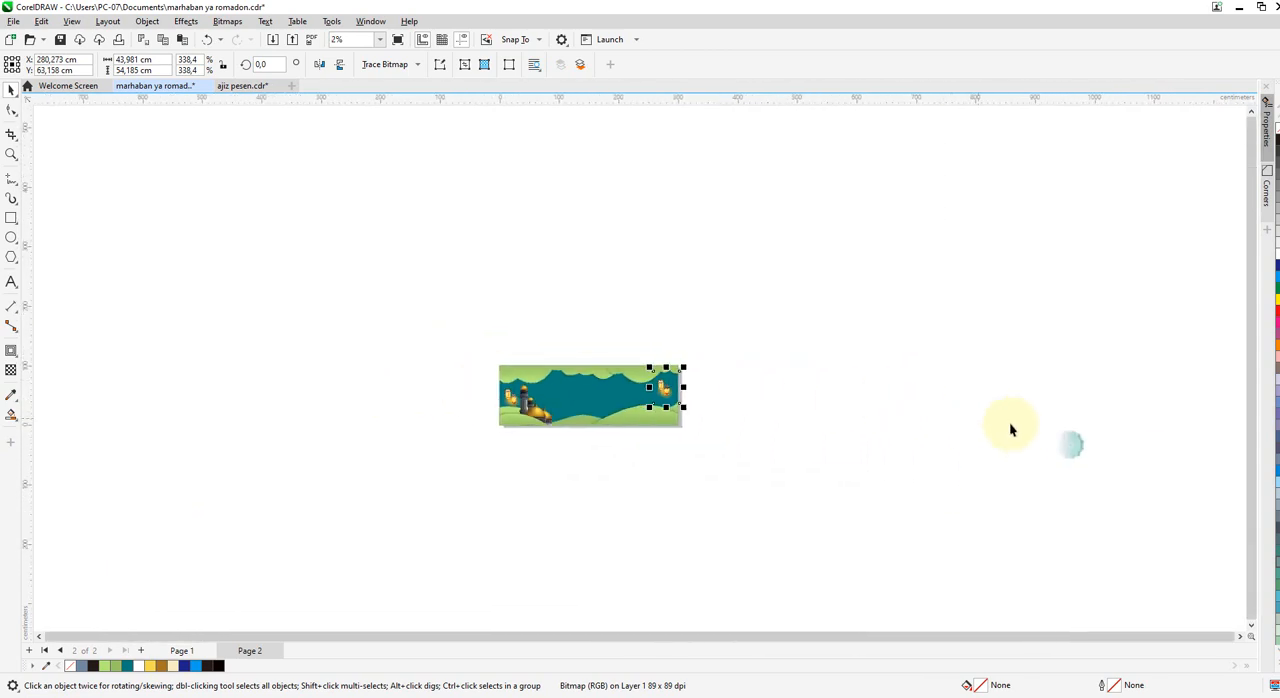
{"action": "left_click_drag", "start_coordinate": [1076, 444], "coordinate": [661, 400]}
{"action": "scroll", "coordinate": [655, 398], "scroll_direction": "up", "scroll_amount": 4}
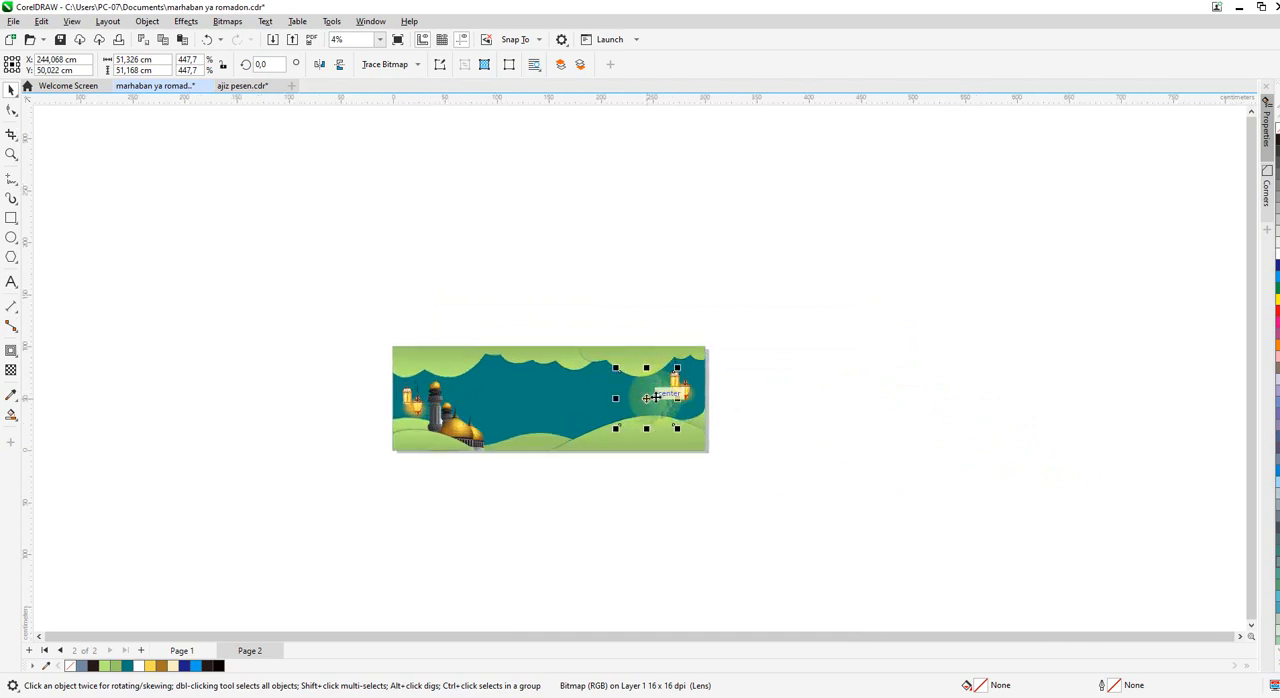
{"action": "scroll", "coordinate": [608, 359], "scroll_direction": "up", "scroll_amount": 2}
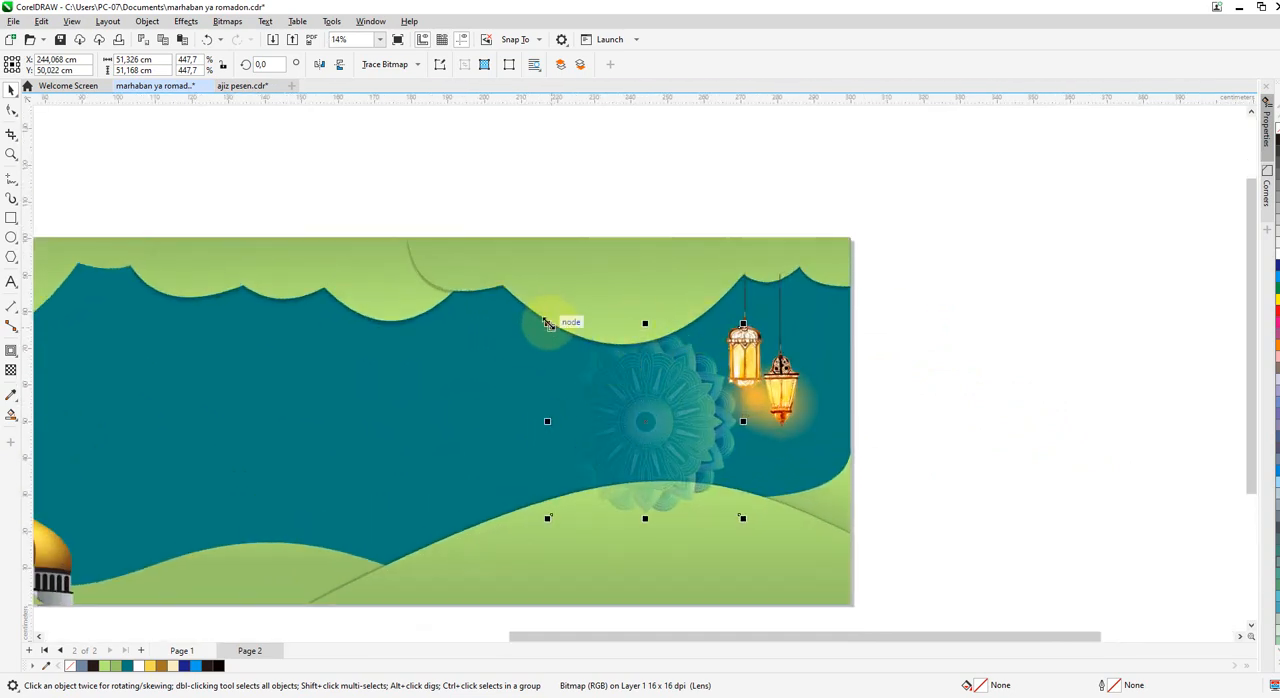
{"action": "left_click_drag", "start_coordinate": [561, 339], "coordinate": [558, 325]}
{"action": "scroll", "coordinate": [716, 401], "scroll_direction": "down", "scroll_amount": 3}
{"action": "left_click_drag", "start_coordinate": [674, 408], "coordinate": [925, 458]}
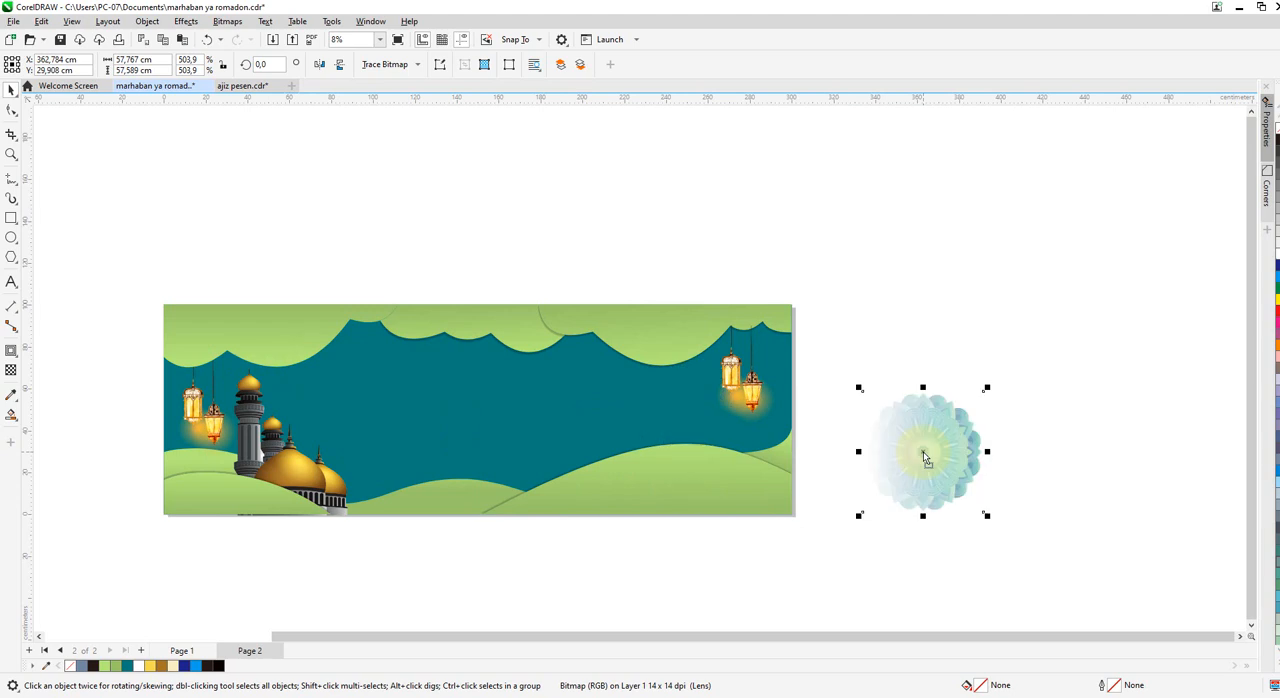
{"action": "key", "text": "ctrl+z"}
Shift the mandala left, clear of the right-hand lanterns, and send it back in the stacking order behind the hills and clouds.
{"action": "left_click_drag", "start_coordinate": [652, 414], "coordinate": [573, 411]}
{"action": "key", "text": "ctrl+Page_Down"}
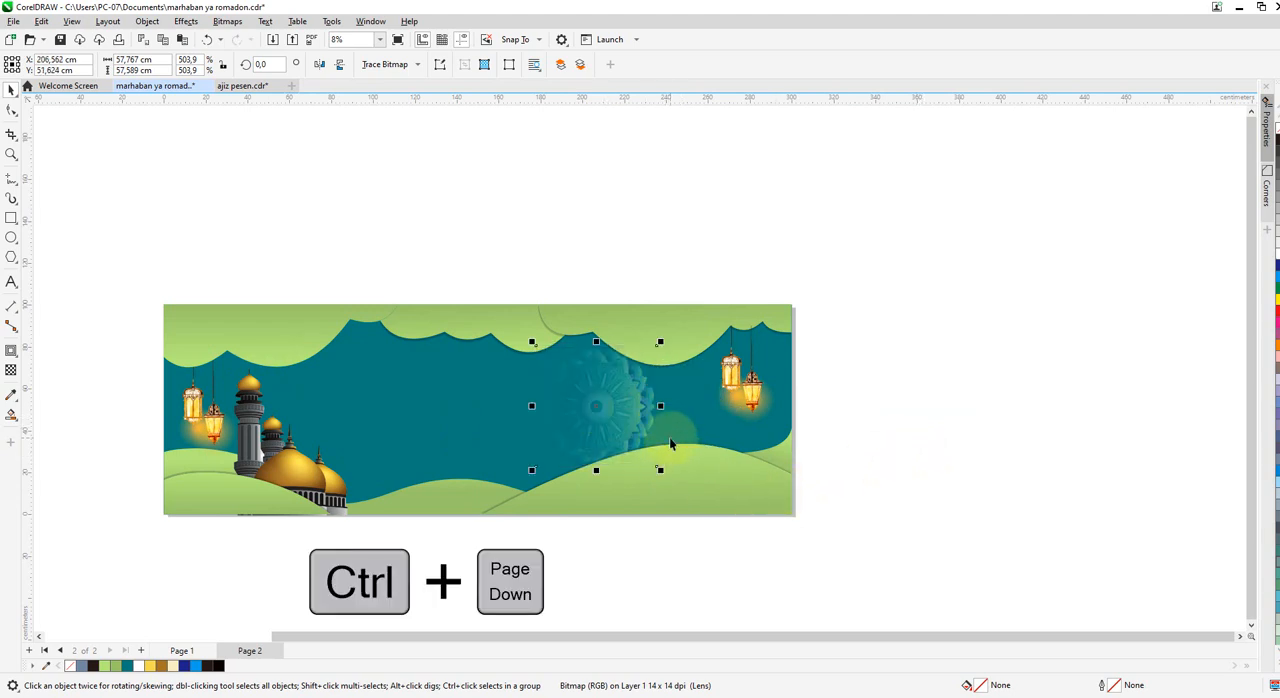
{"action": "left_click", "coordinate": [1019, 272]}
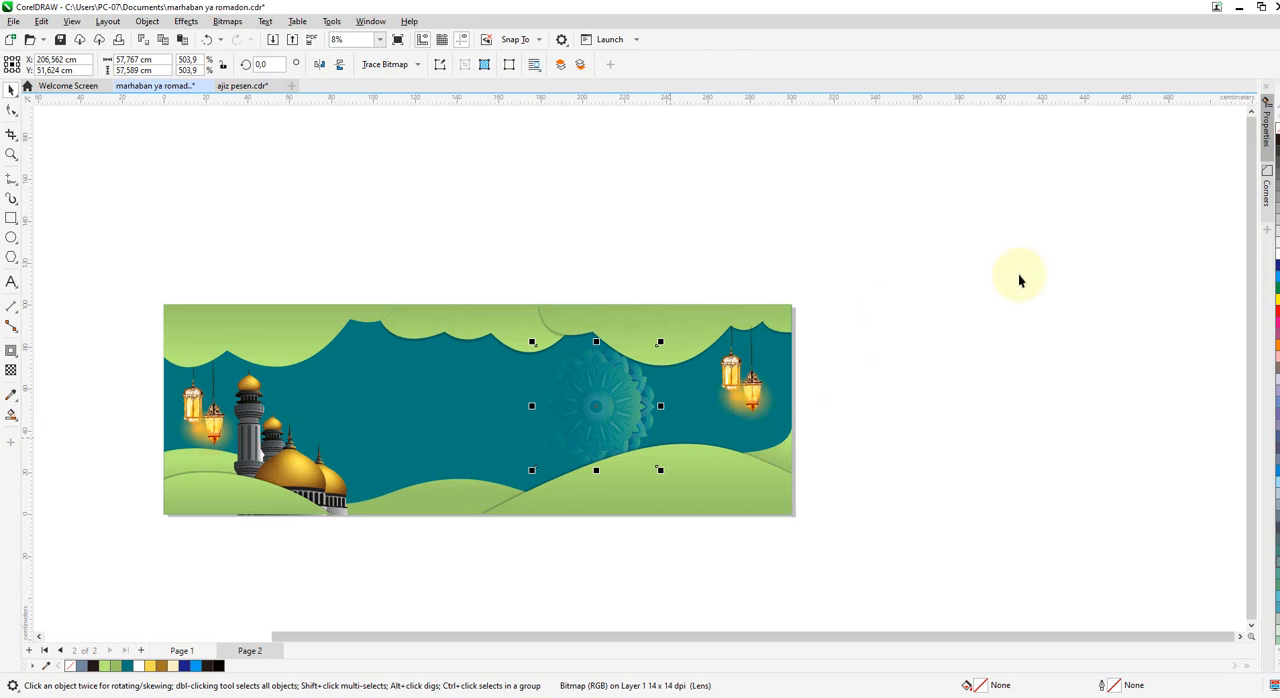
Enlarge the mandala to about 61.7 × 61.5 cm and move the right-hand lanterns left and down, closer to it.
{"action": "left_click", "coordinate": [634, 409]}
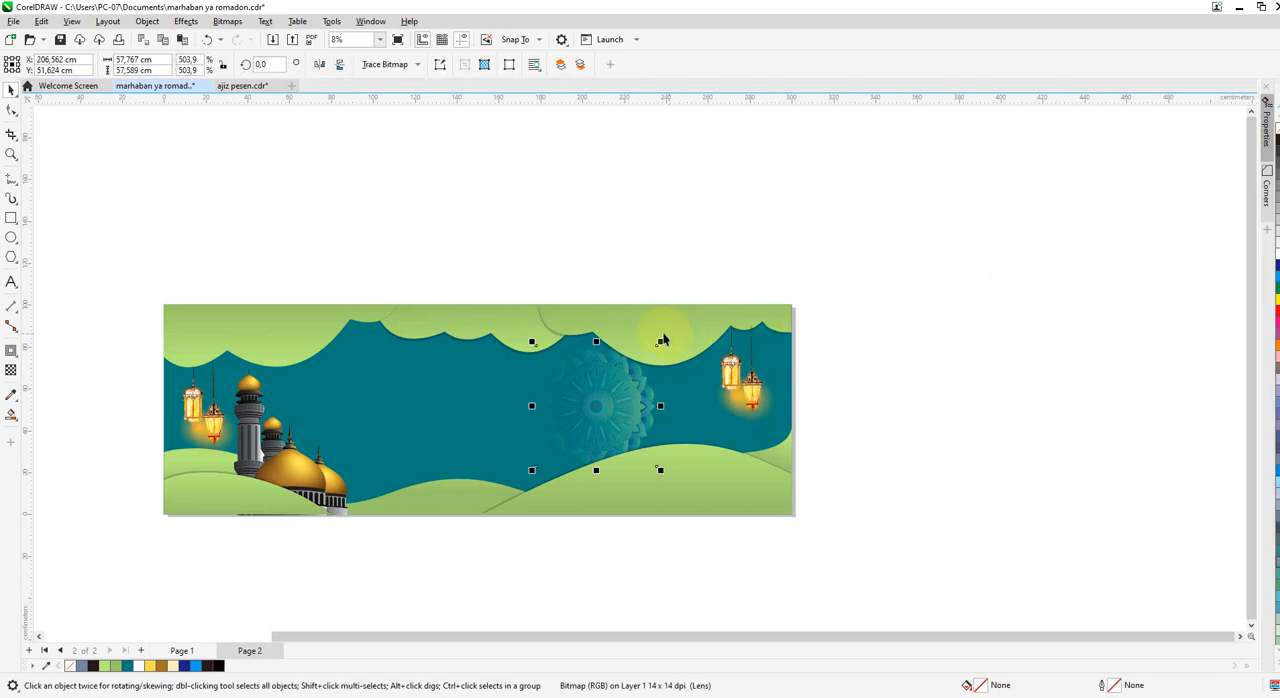
{"action": "left_click", "coordinate": [729, 400]}
{"action": "left_click_drag", "start_coordinate": [729, 400], "coordinate": [712, 412]}
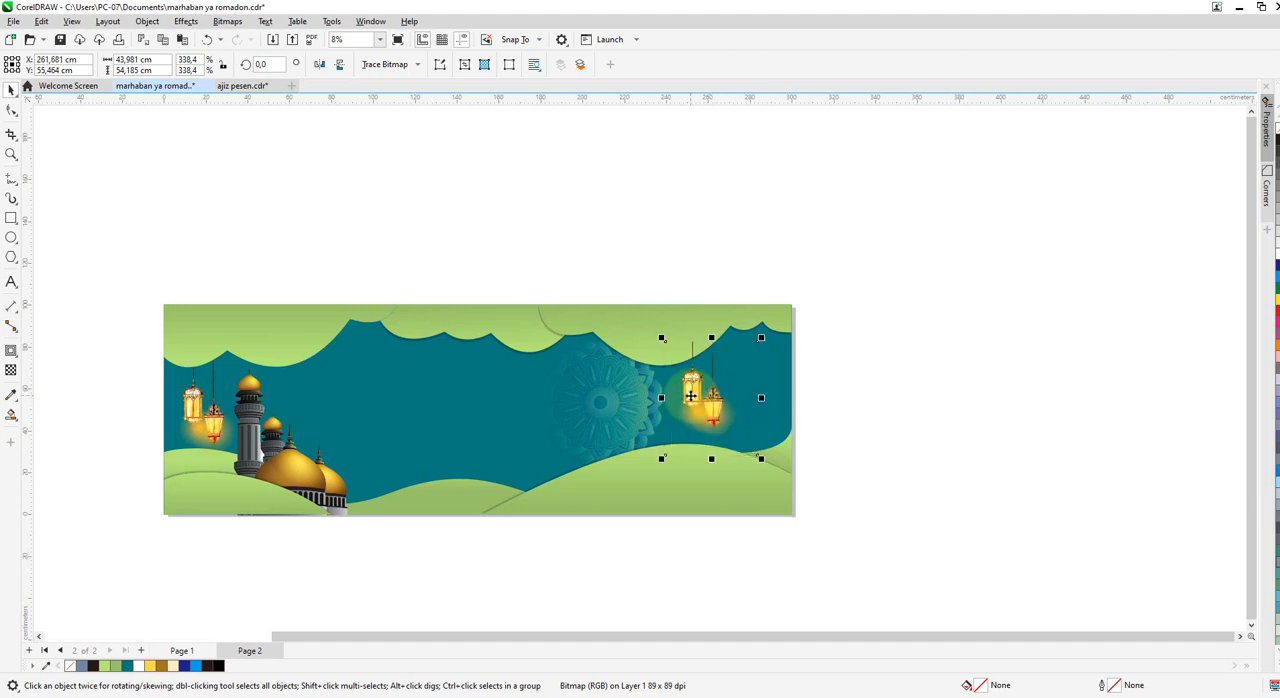
{"action": "left_click", "coordinate": [821, 453]}
Copy the white "Marhaban yaa Ramadhan" lettering from Page 1 and paste it in the same place on Page 2.
{"action": "scroll", "coordinate": [793, 433], "scroll_direction": "down", "scroll_amount": 1}
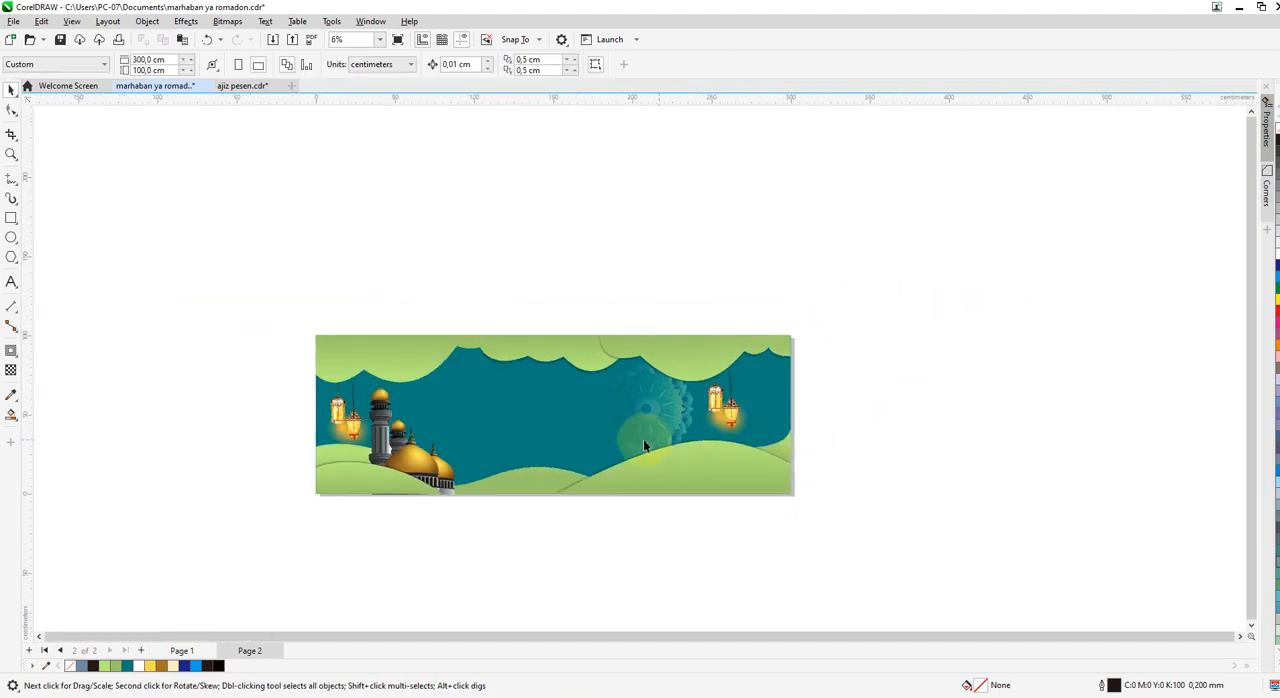
{"action": "left_click", "coordinate": [186, 652]}
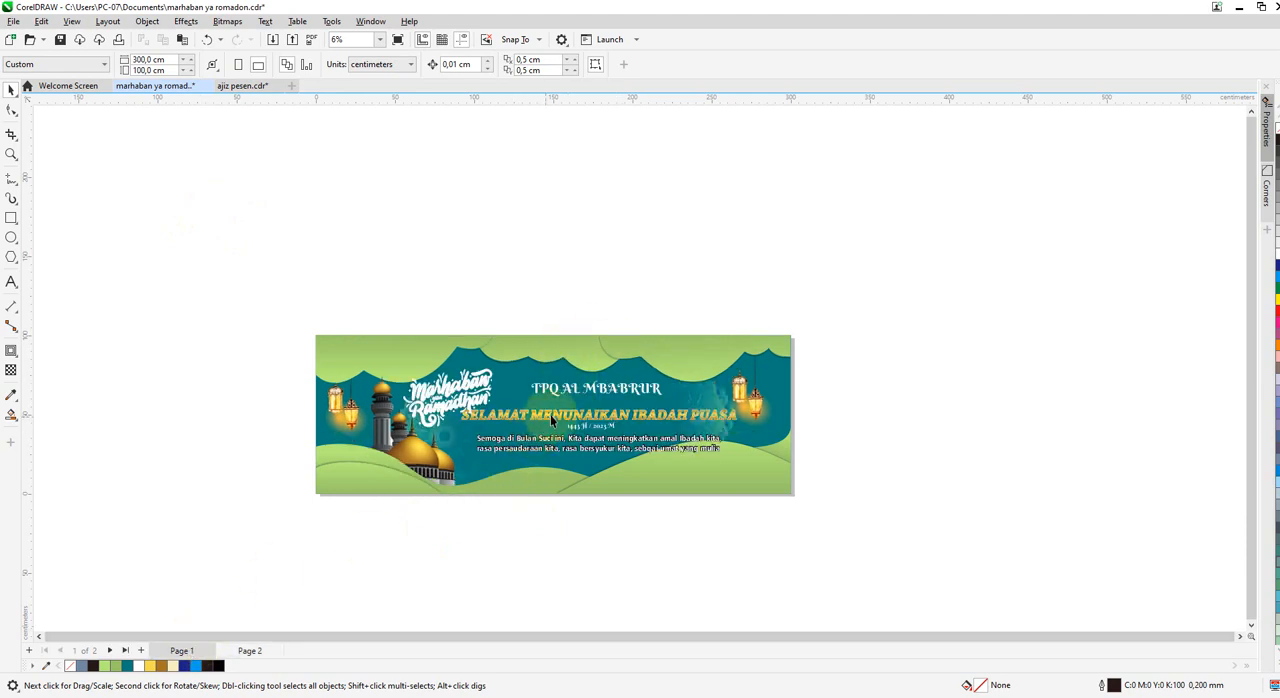
{"action": "left_click", "coordinate": [255, 651]}
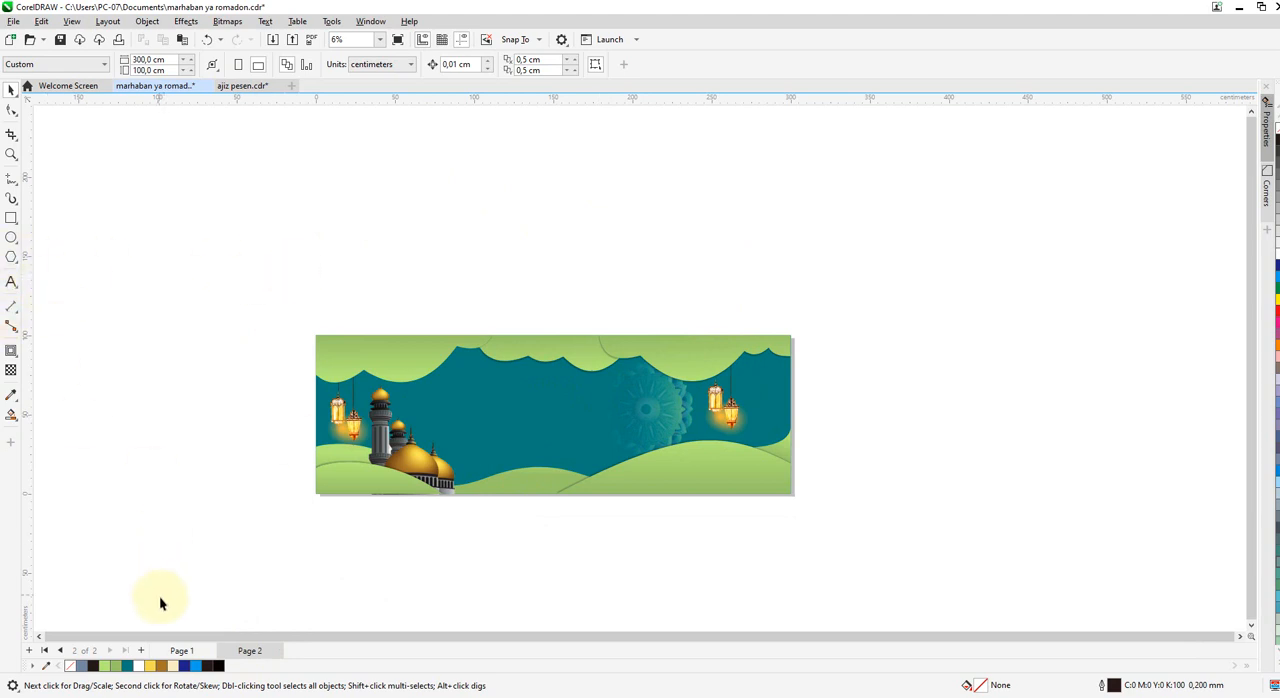
{"action": "left_click", "coordinate": [181, 651]}
{"action": "left_click", "coordinate": [437, 413]}
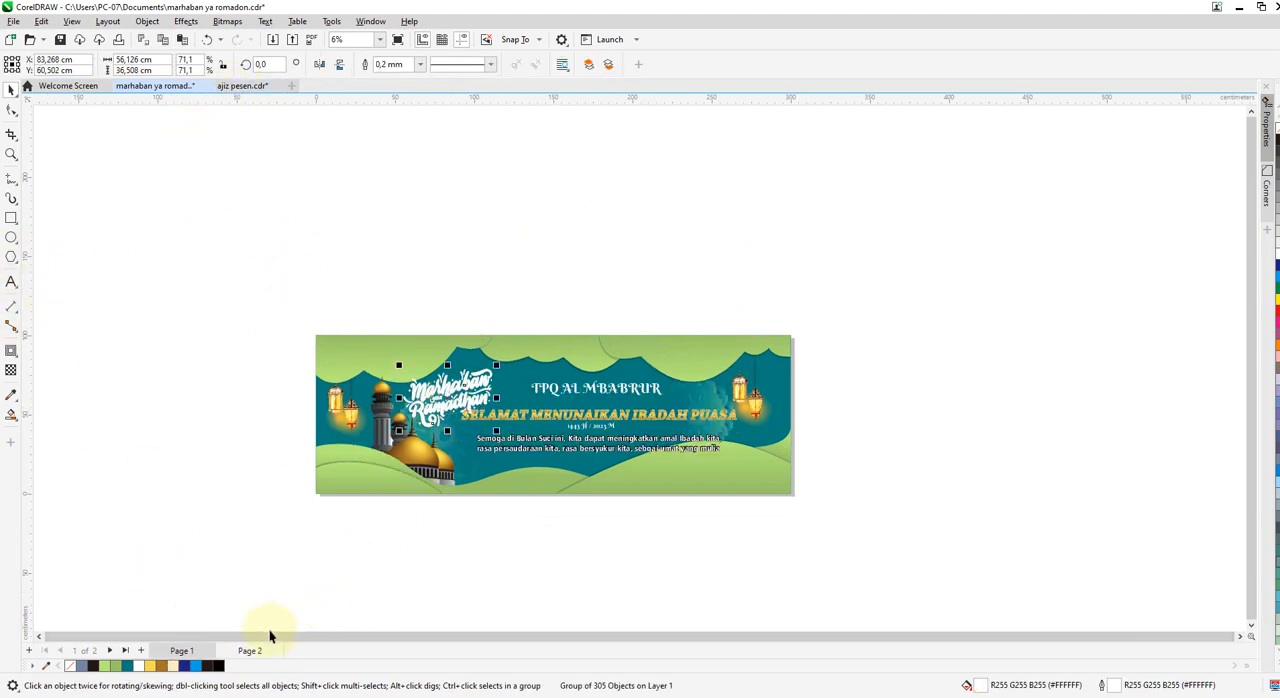
{"action": "left_click", "coordinate": [252, 651]}
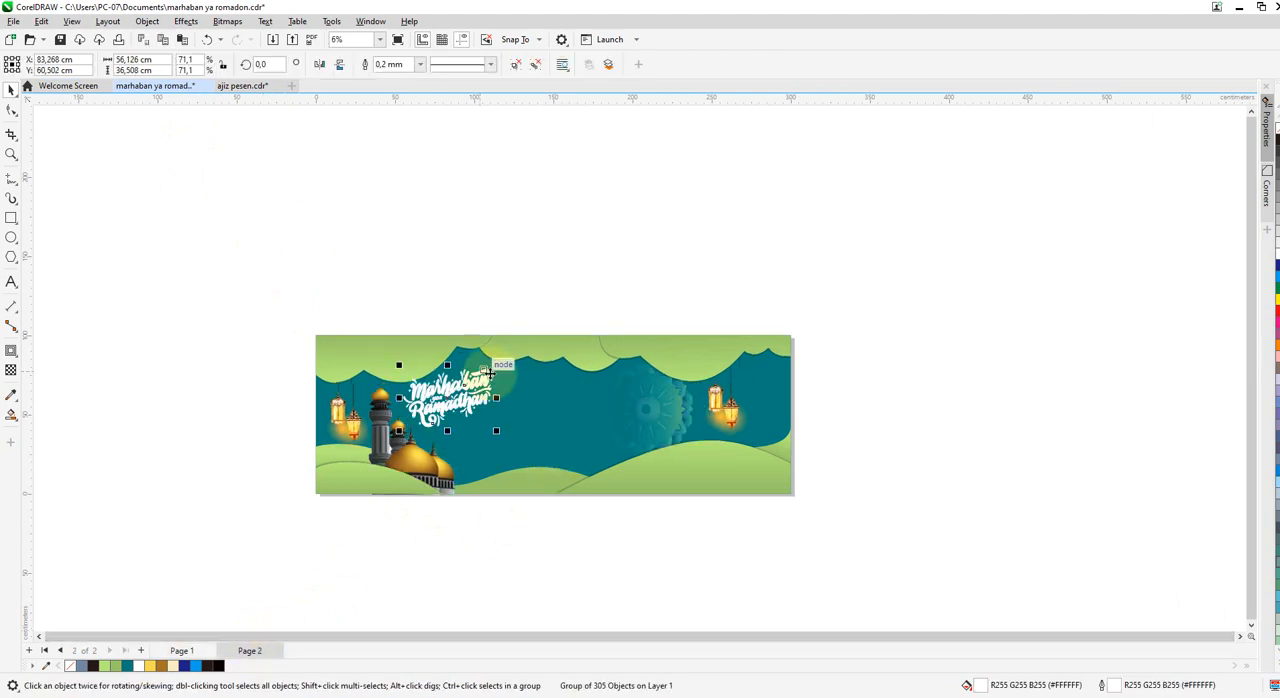
Nudge the "Marhaban yaa Ramadhan" lettering down and right above the mosque and recolour it yellow (#F6DA52).
{"action": "scroll", "coordinate": [450, 398], "scroll_direction": "up", "scroll_amount": 3}
{"action": "left_click_drag", "start_coordinate": [453, 398], "coordinate": [457, 408]}
{"action": "left_click", "coordinate": [152, 666]}
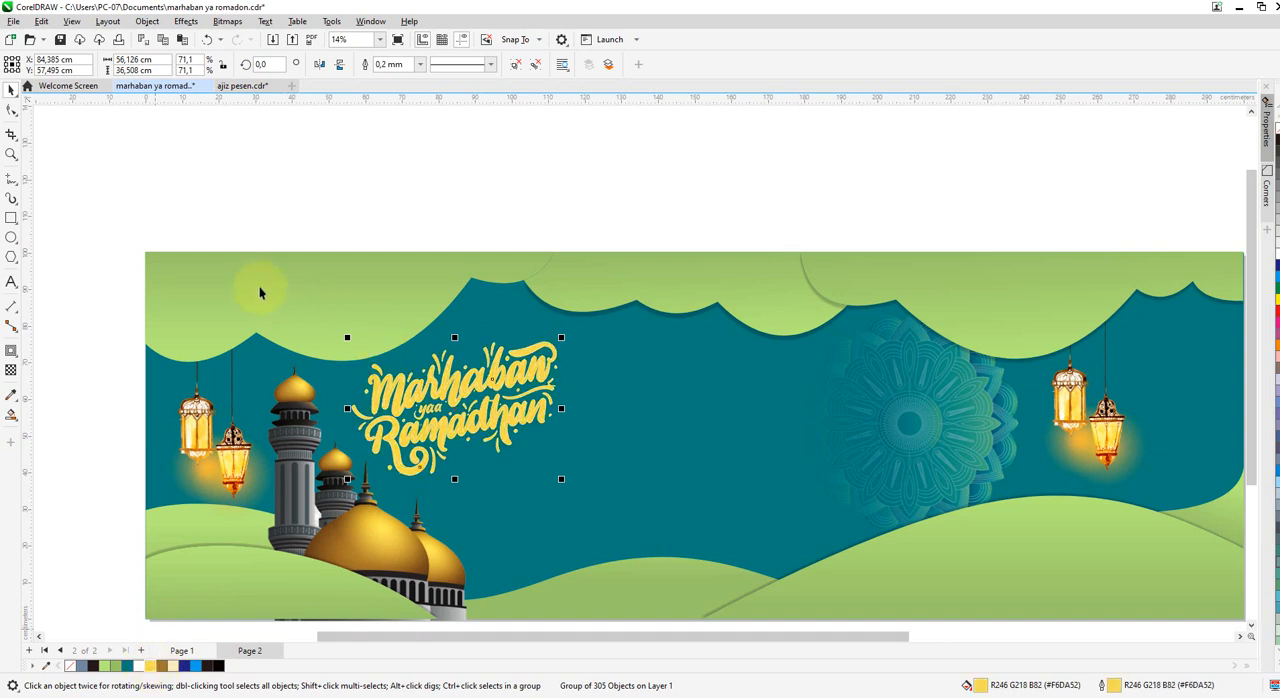
{"action": "left_click", "coordinate": [437, 216]}
Move the mandala slightly right so that it sits closer to the right-hand lanterns.
{"action": "scroll", "coordinate": [595, 287], "scroll_direction": "down", "scroll_amount": 2}
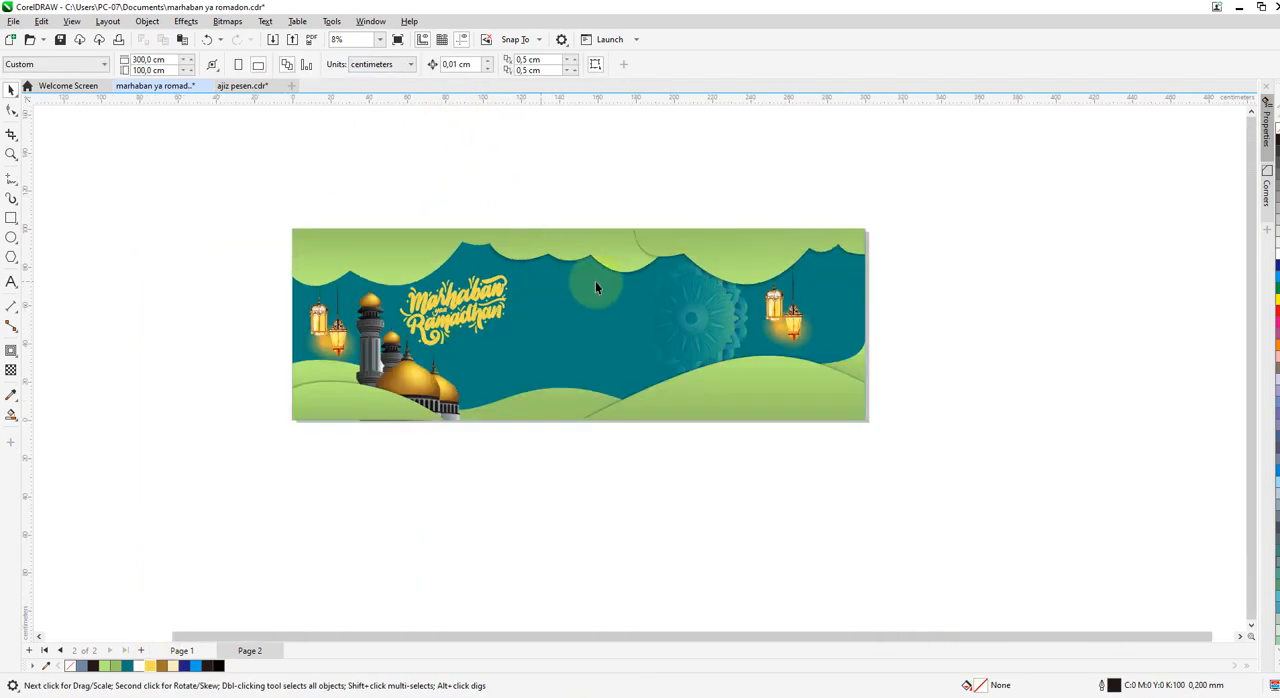
{"action": "left_click", "coordinate": [682, 307]}
{"action": "left_click_drag", "start_coordinate": [713, 320], "coordinate": [725, 320]}
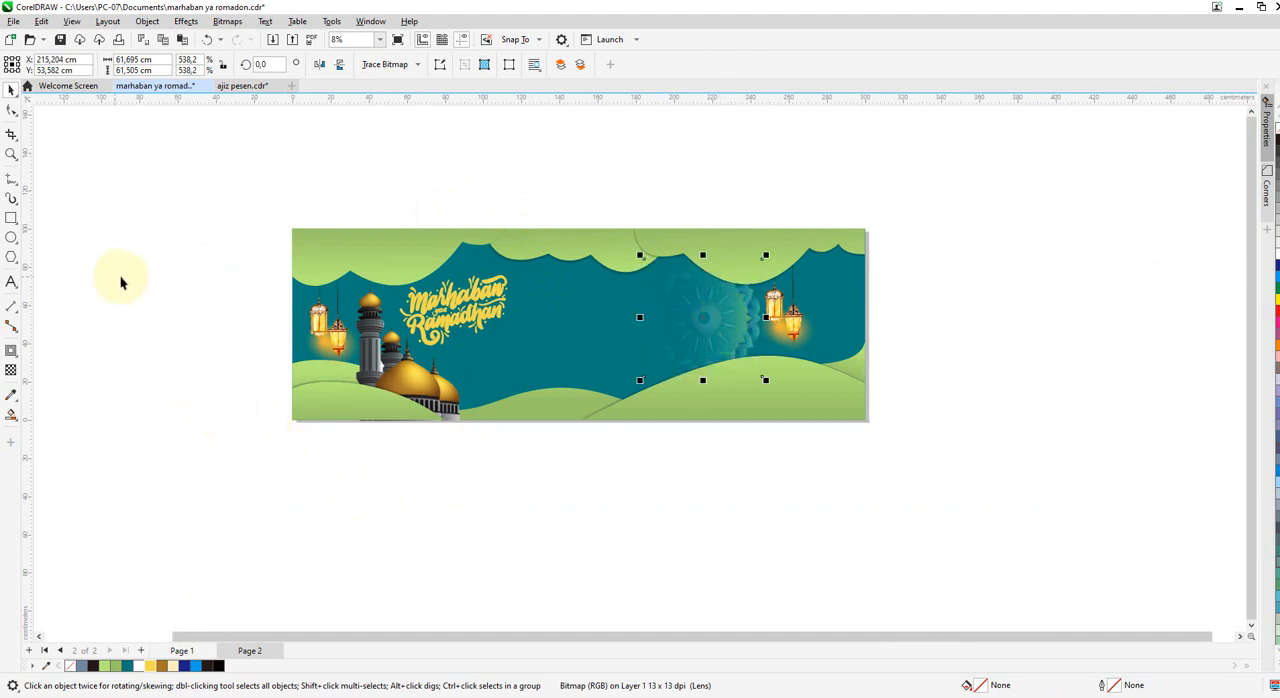
Add the text line "selamat menunaikan ibabadah puasa" to the left of the mosque and enlarge it to about 224.5 pt.
{"action": "left_click", "coordinate": [11, 283]}
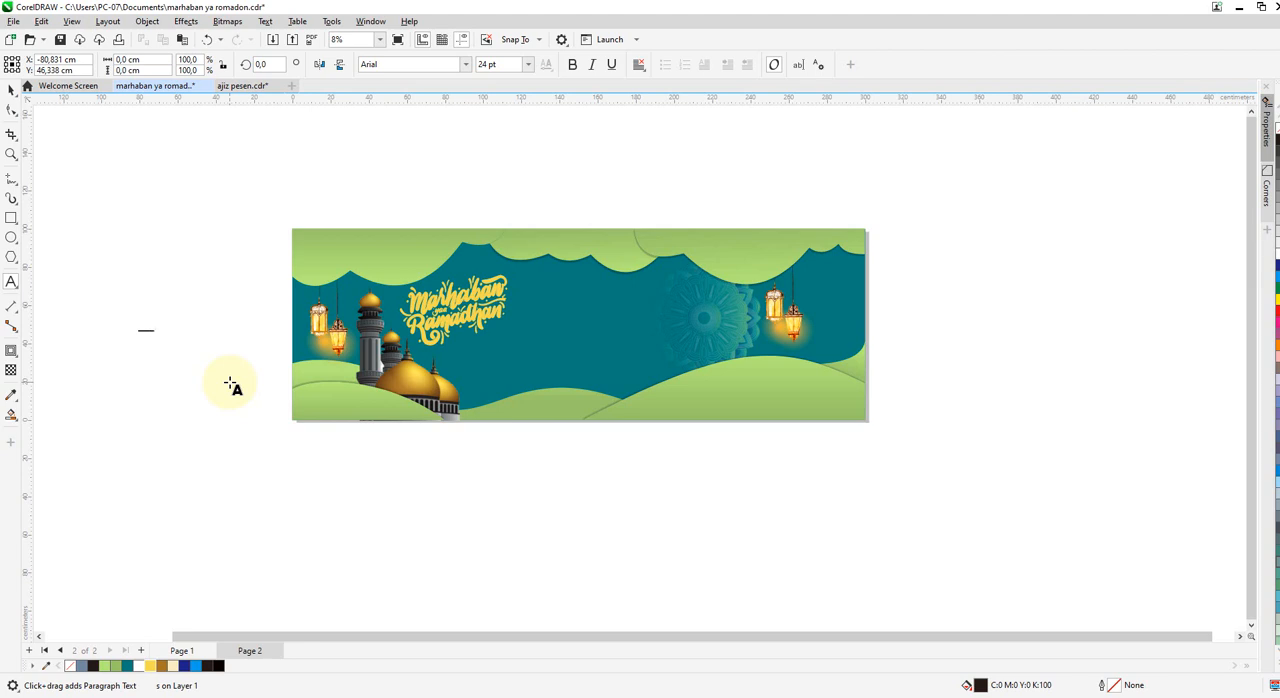
{"action": "type", "text": "selamat menunaikan iba"}
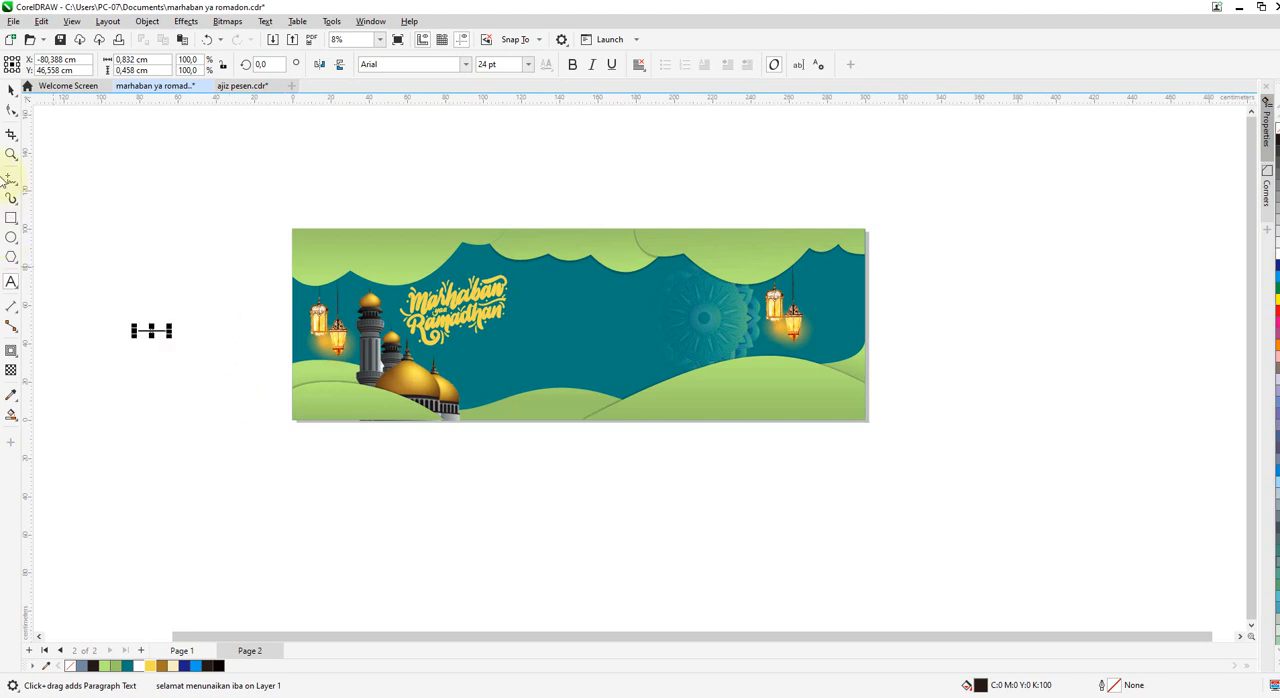
{"action": "left_click_drag", "start_coordinate": [171, 336], "coordinate": [393, 467]}
{"action": "scroll", "coordinate": [245, 375], "scroll_direction": "up", "scroll_amount": 1}
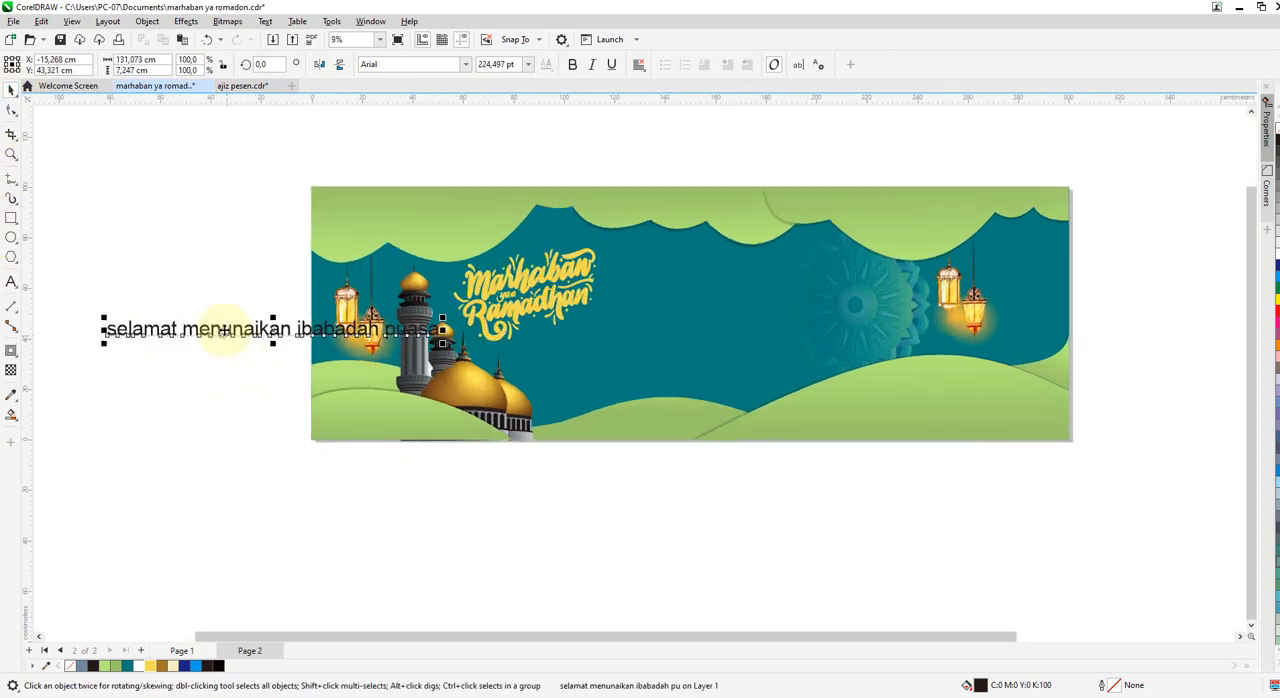
Set the greeting's font to Humnst777 BlkCn BT and capitalise each word as "Selamat Menunaikan Ibabadah Puasa".
{"action": "left_click", "coordinate": [465, 64]}
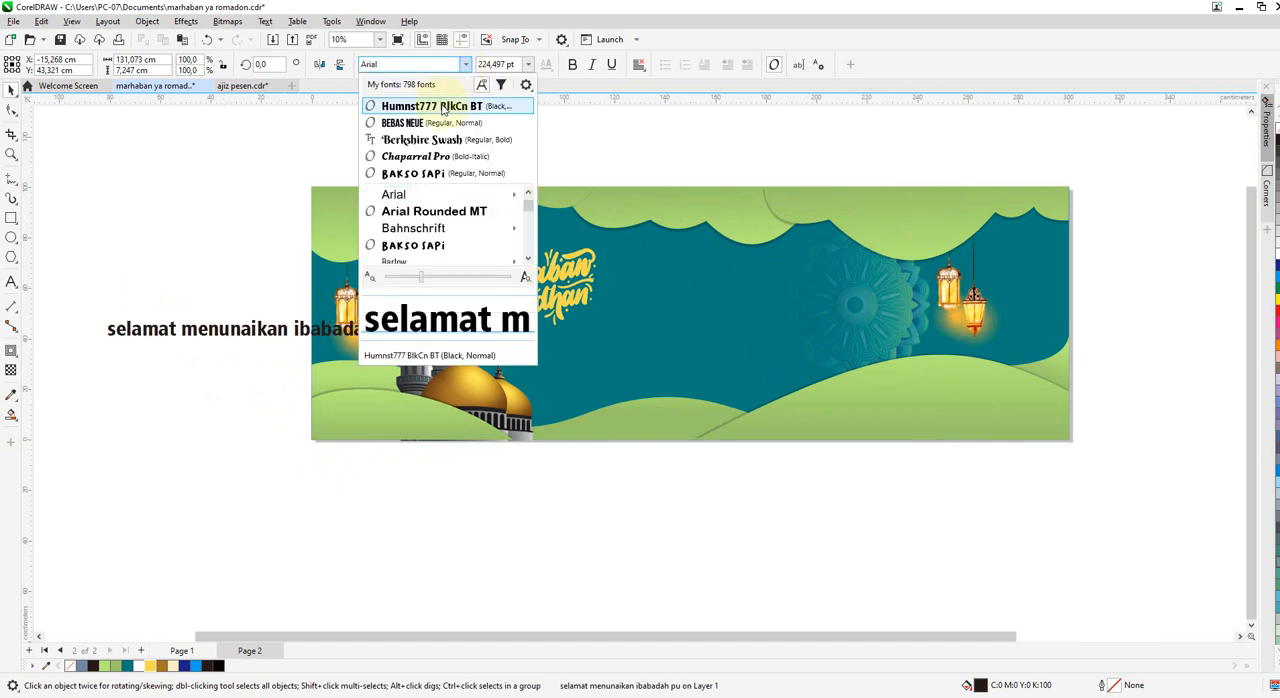
{"action": "left_click", "coordinate": [443, 106]}
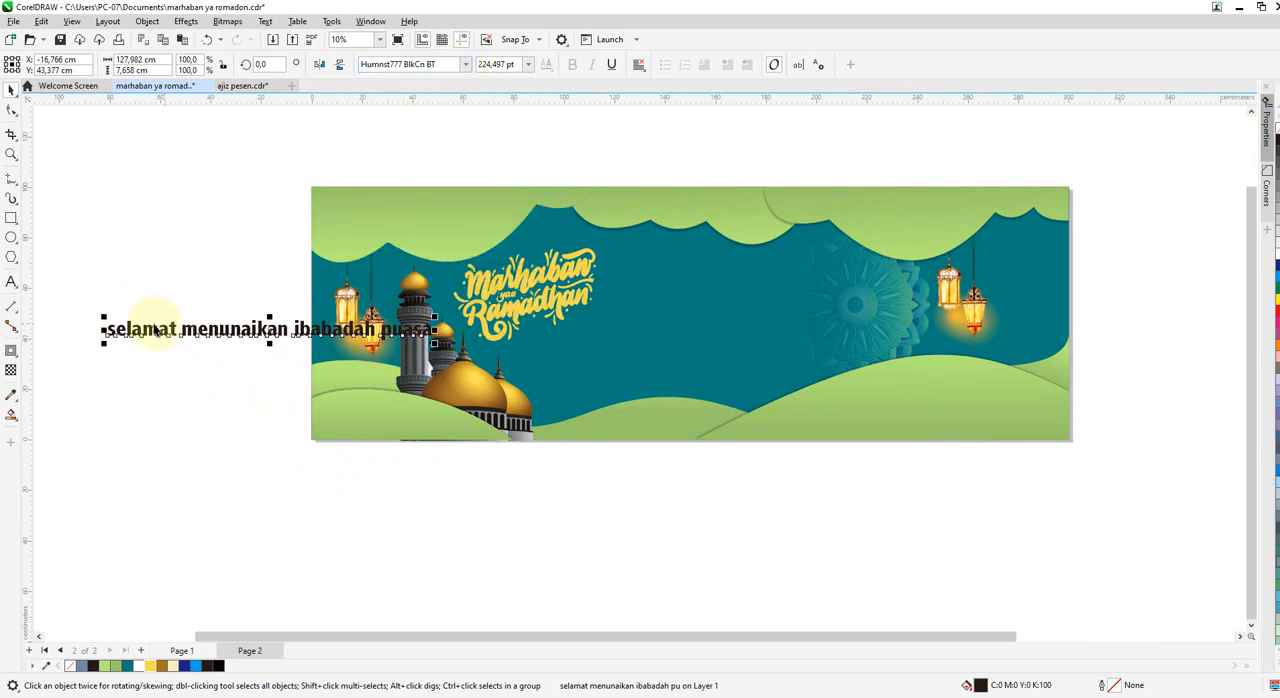
{"action": "double_click", "coordinate": [118, 335]}
{"action": "key", "text": "BackSpace"}
{"action": "type", "text": "S"}
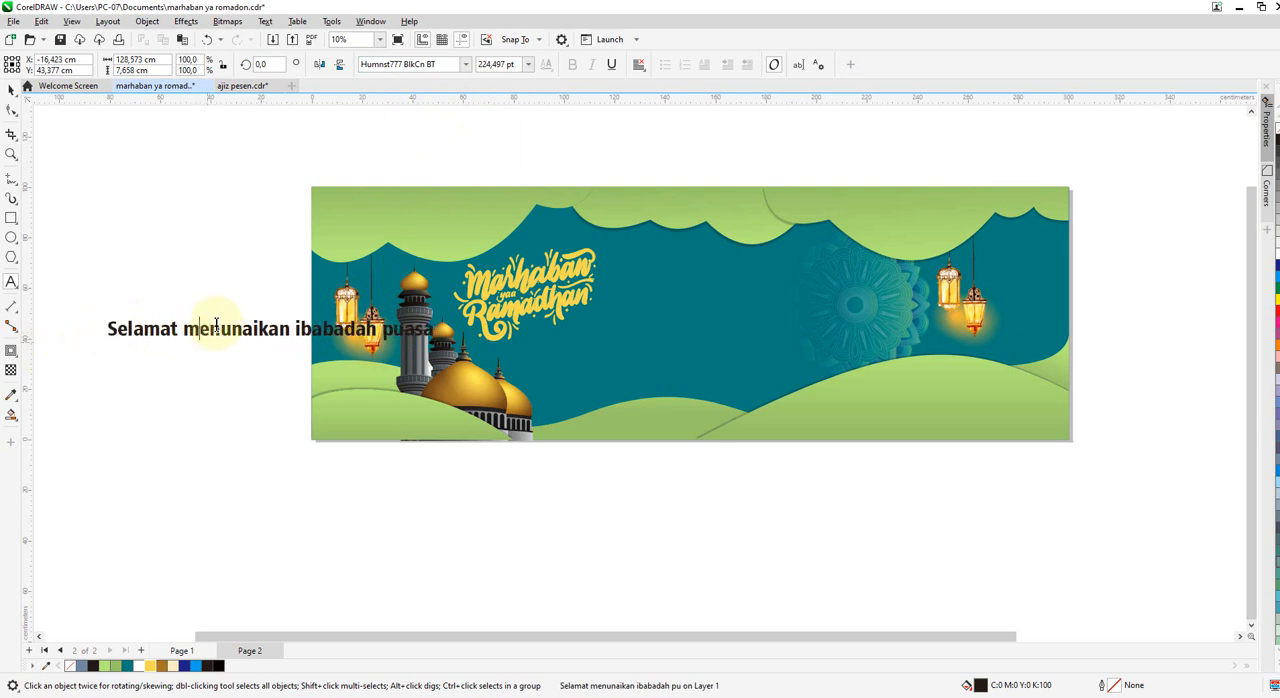
{"action": "key", "text": "BackSpace"}
{"action": "type", "text": "M"}
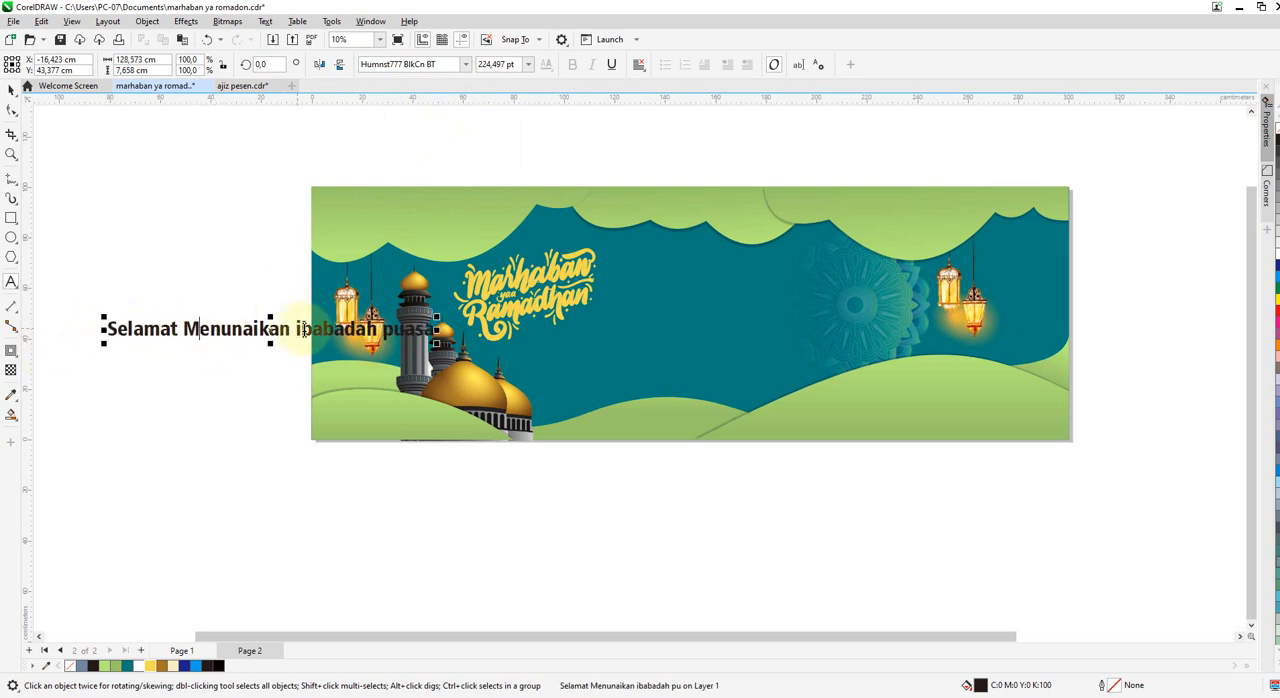
{"action": "left_click", "coordinate": [314, 338]}
{"action": "key", "text": "BackSpace"}
{"action": "type", "text": "I"}
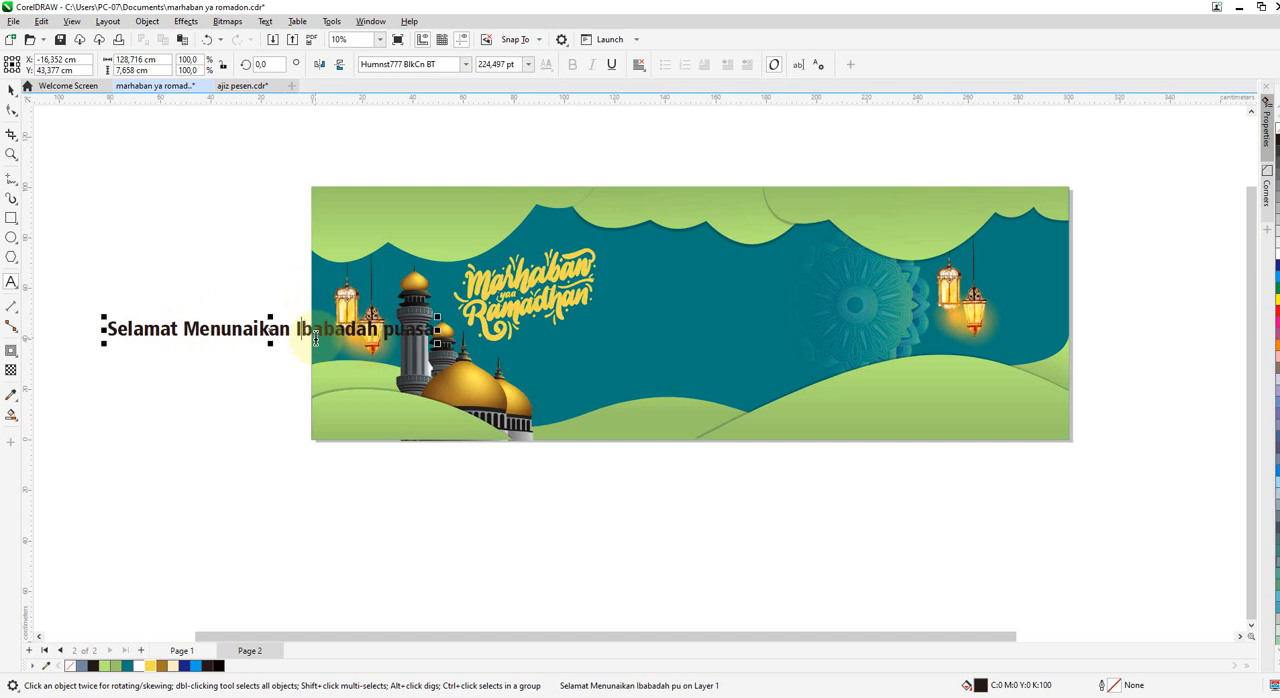
{"action": "left_click", "coordinate": [392, 330]}
{"action": "key", "text": "BackSpace"}
{"action": "type", "text": "P"}
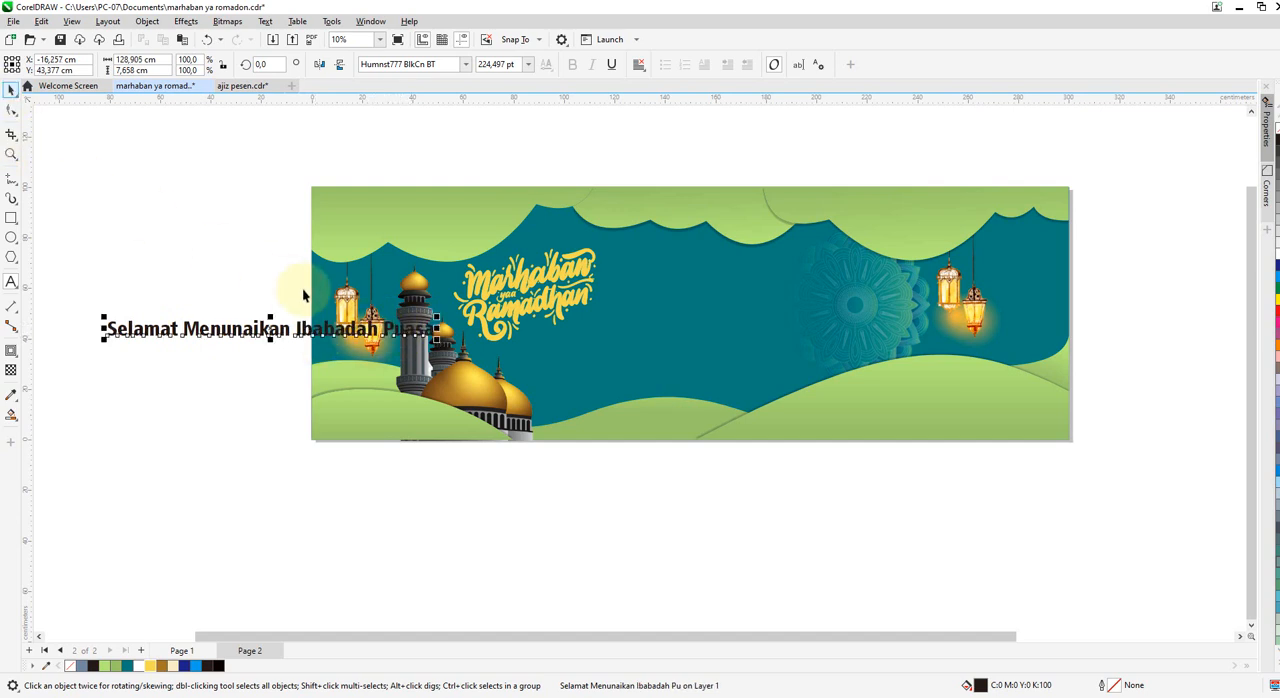
Place the greeting in the middle of the teal area and move the "Marhaban yaa Ramadhan" lettering up and left above the mosque.
{"action": "left_click_drag", "start_coordinate": [271, 324], "coordinate": [743, 313]}
{"action": "left_click", "coordinate": [494, 296]}
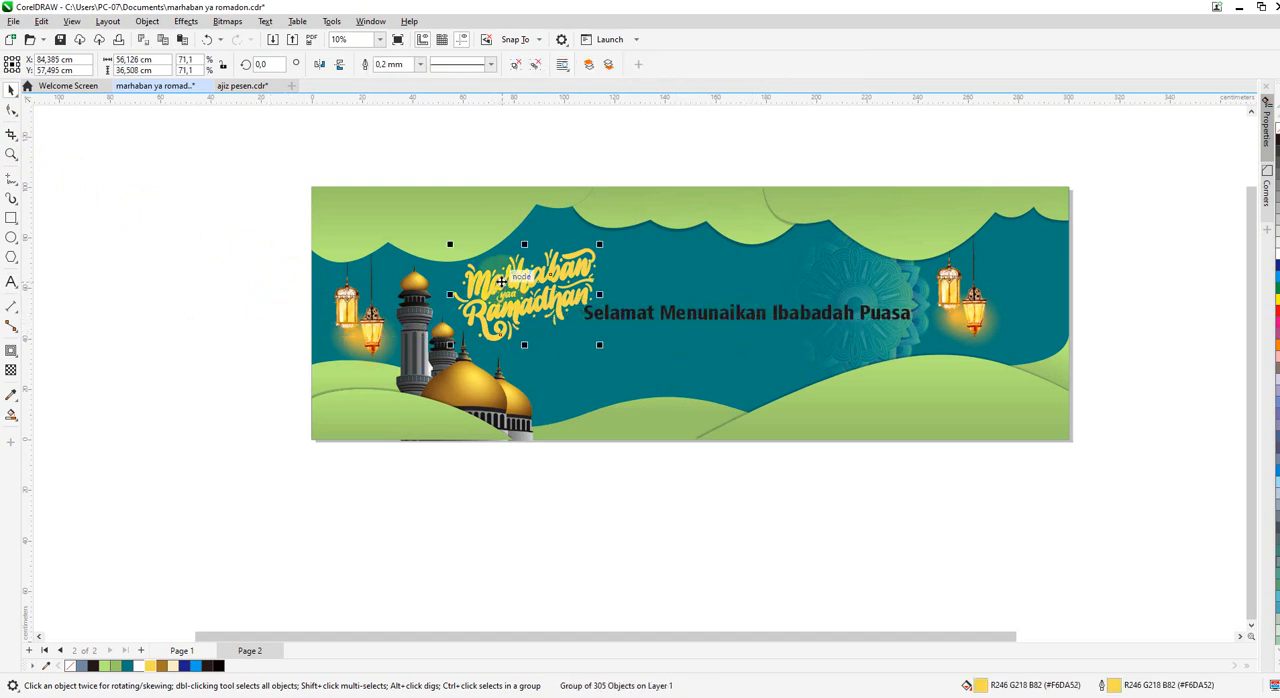
{"action": "left_click_drag", "start_coordinate": [494, 296], "coordinate": [472, 272]}
{"action": "left_click", "coordinate": [643, 314]}
{"action": "left_click_drag", "start_coordinate": [643, 314], "coordinate": [605, 316]}
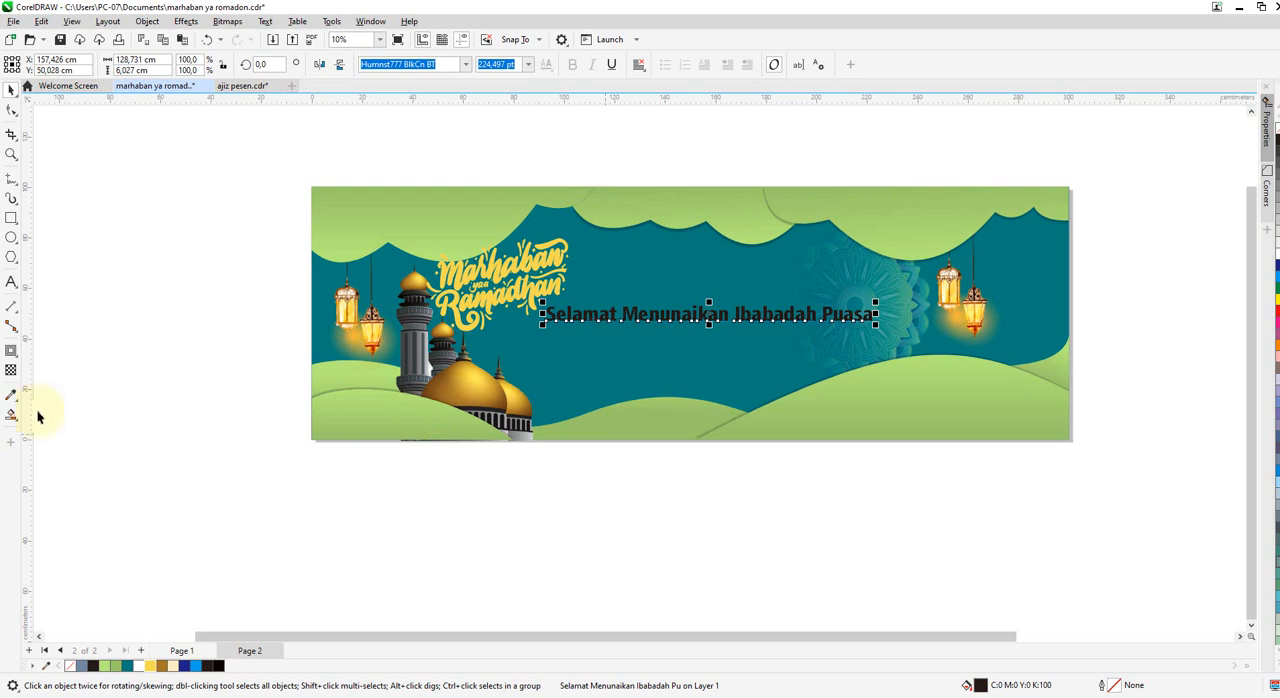
Add the text "Nama Inastansi" above the greeting line and enlarge it to about 344 pt.
{"action": "left_click", "coordinate": [11, 283]}
{"action": "left_click", "coordinate": [679, 261]}
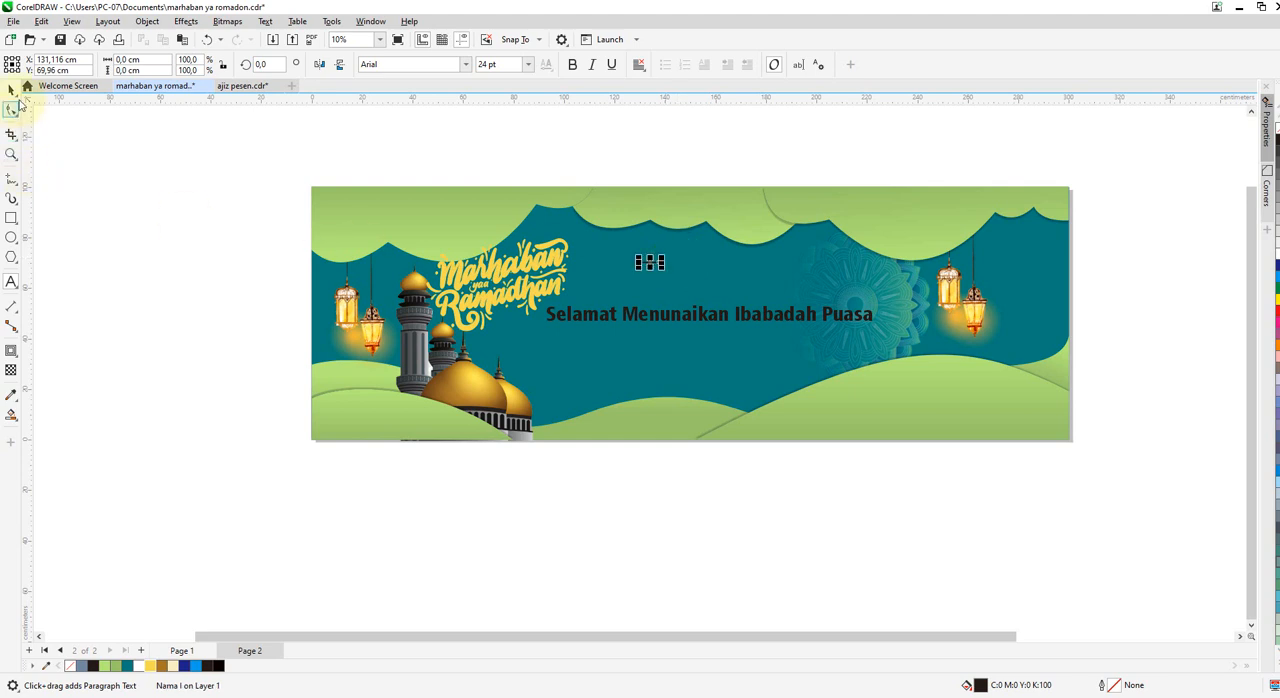
{"action": "left_click", "coordinate": [10, 90]}
{"action": "left_click_drag", "start_coordinate": [664, 269], "coordinate": [858, 336]}
Set the "Nama Inastansi" font to Berkshire Swash and move the text left, next to the "Marhaban yaa Ramadhan" lettering.
{"action": "left_click", "coordinate": [465, 64]}
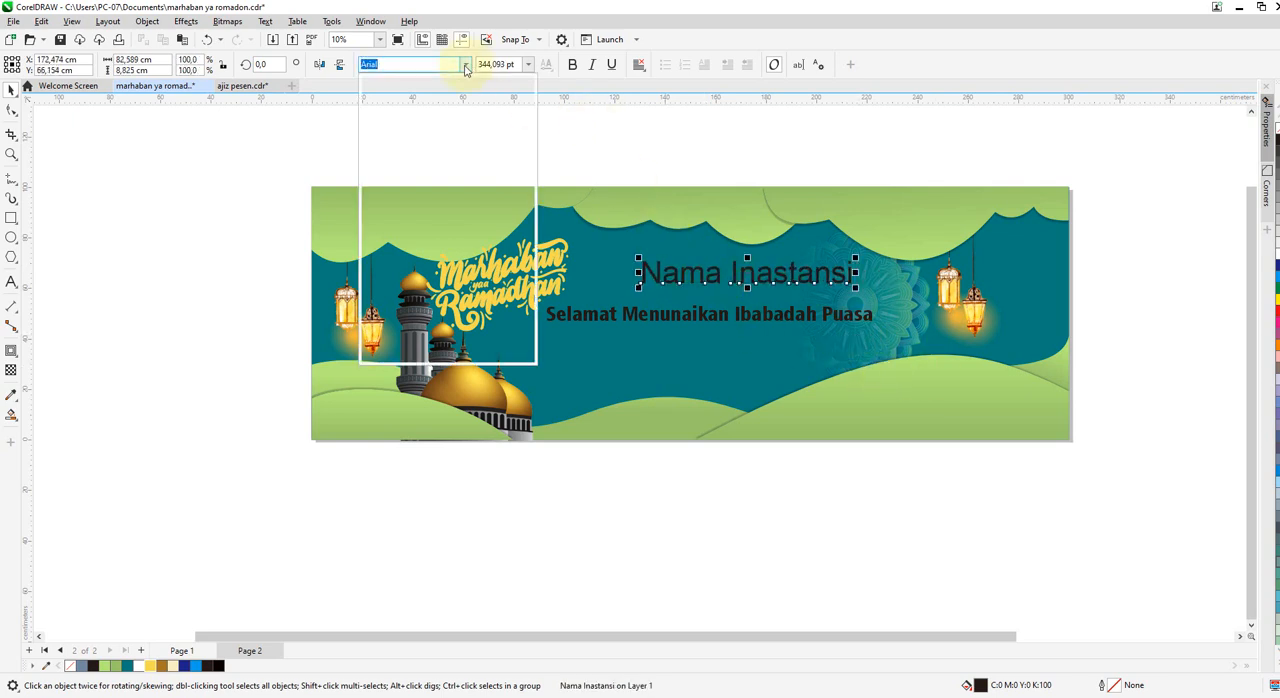
{"action": "left_click", "coordinate": [421, 139]}
{"action": "scroll", "coordinate": [729, 278], "scroll_direction": "up", "scroll_amount": 2}
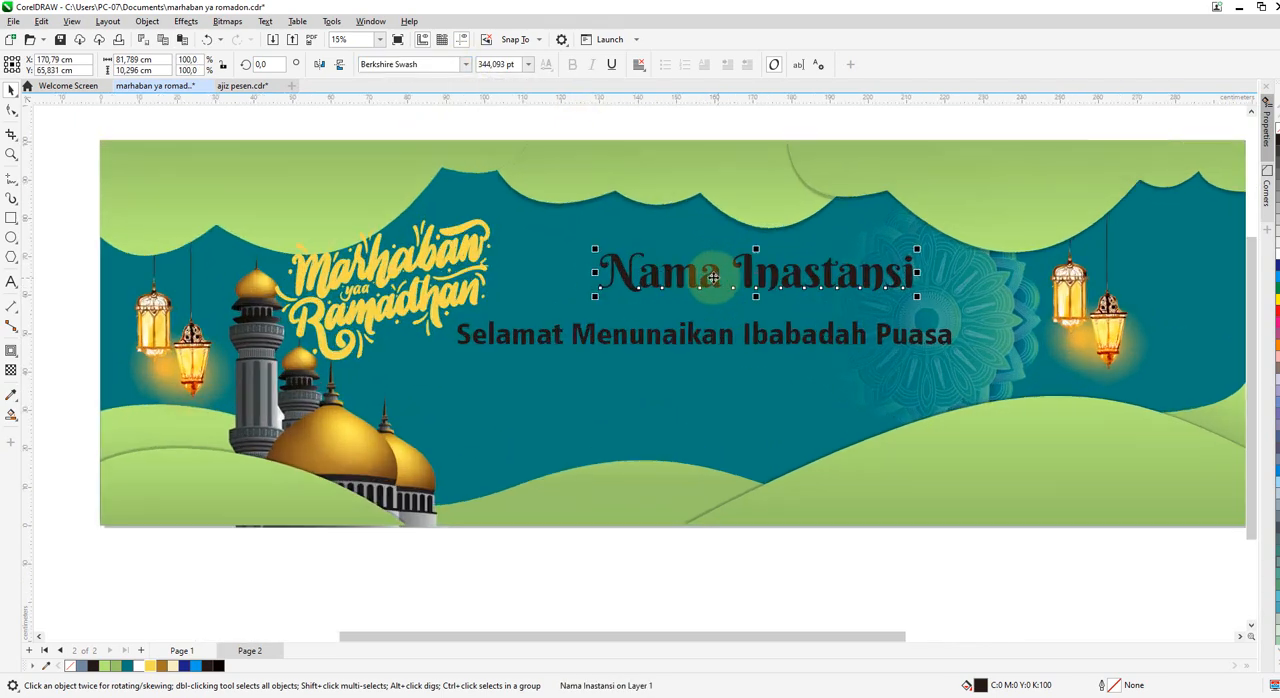
{"action": "left_click_drag", "start_coordinate": [618, 278], "coordinate": [517, 278]}
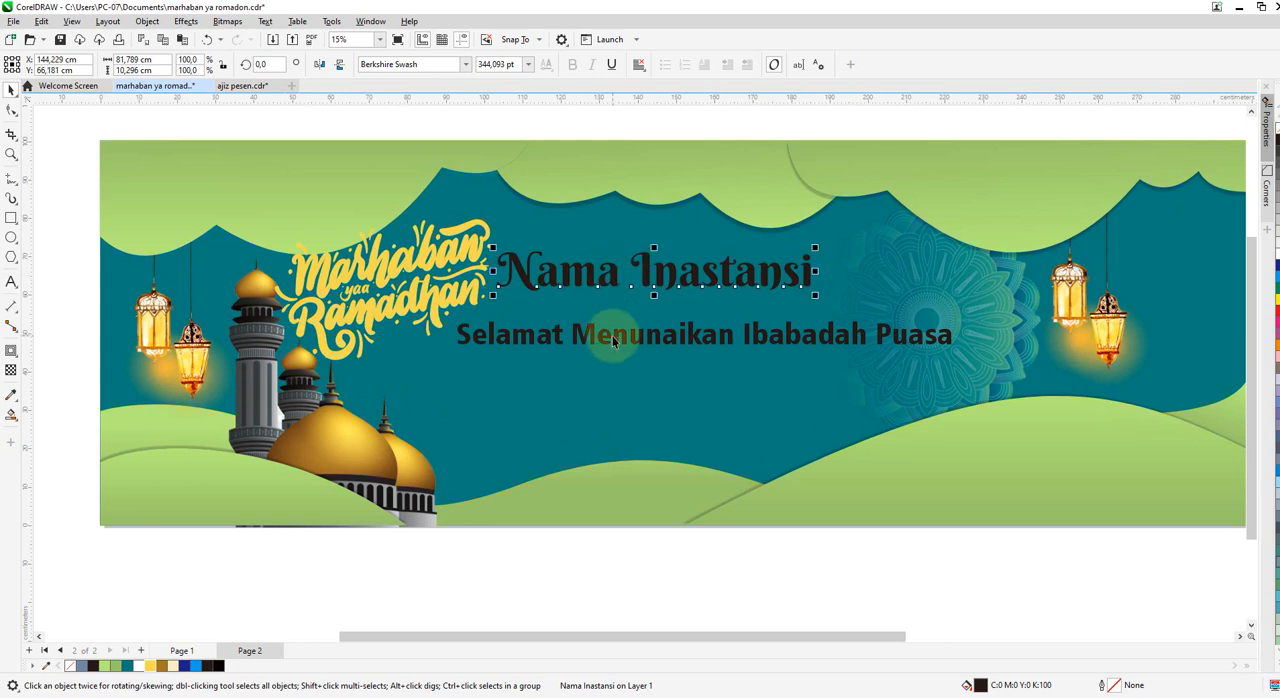
{"action": "left_click", "coordinate": [615, 341]}
{"action": "left_click", "coordinate": [610, 277]}
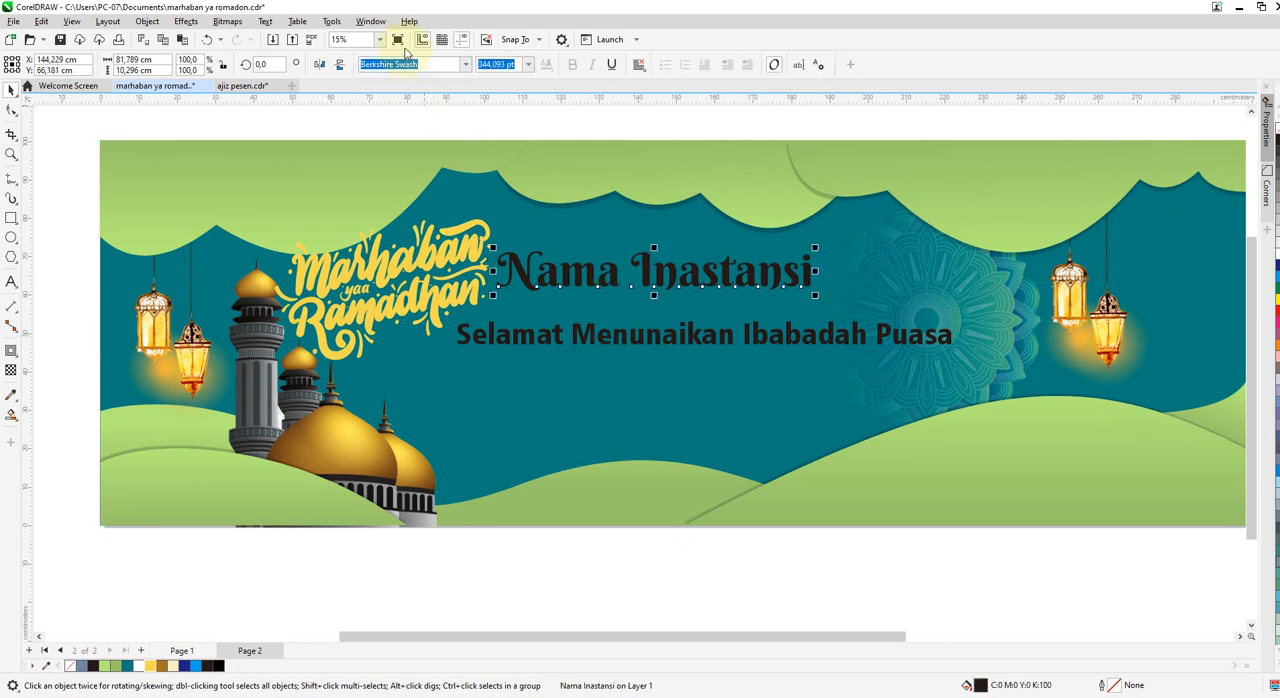
Set the "Nama Inastansi" font to Humnst777 BlkCn BT and the "Selamat Menunaikan Ibabadah Puasa" font to Berkshire Swash.
{"action": "left_click", "coordinate": [466, 64]}
{"action": "left_click", "coordinate": [428, 126]}
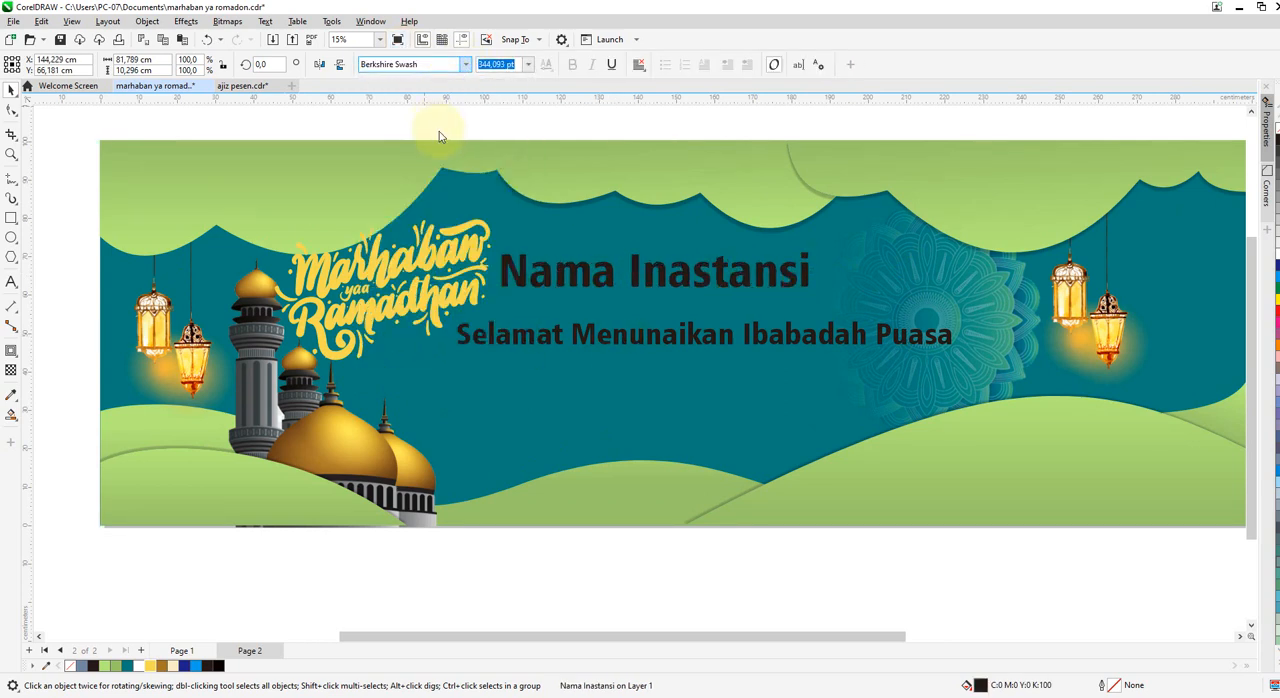
{"action": "left_click", "coordinate": [618, 340]}
{"action": "left_click", "coordinate": [466, 64]}
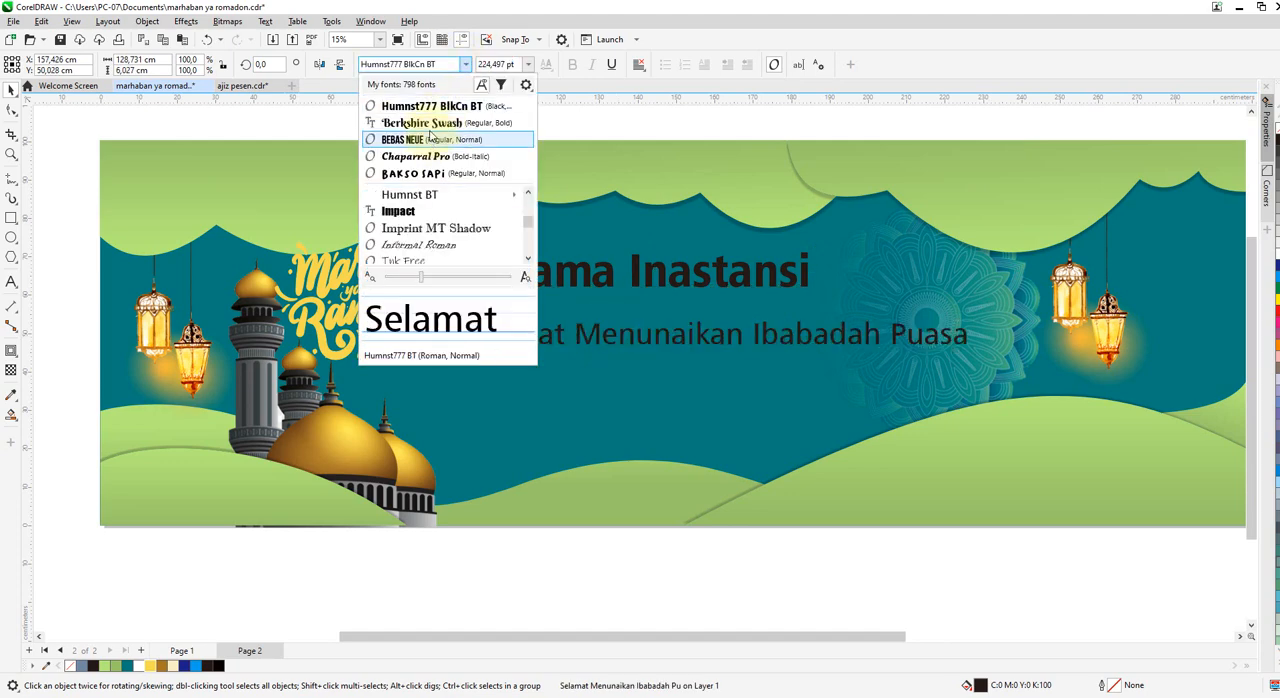
{"action": "left_click", "coordinate": [519, 207]}
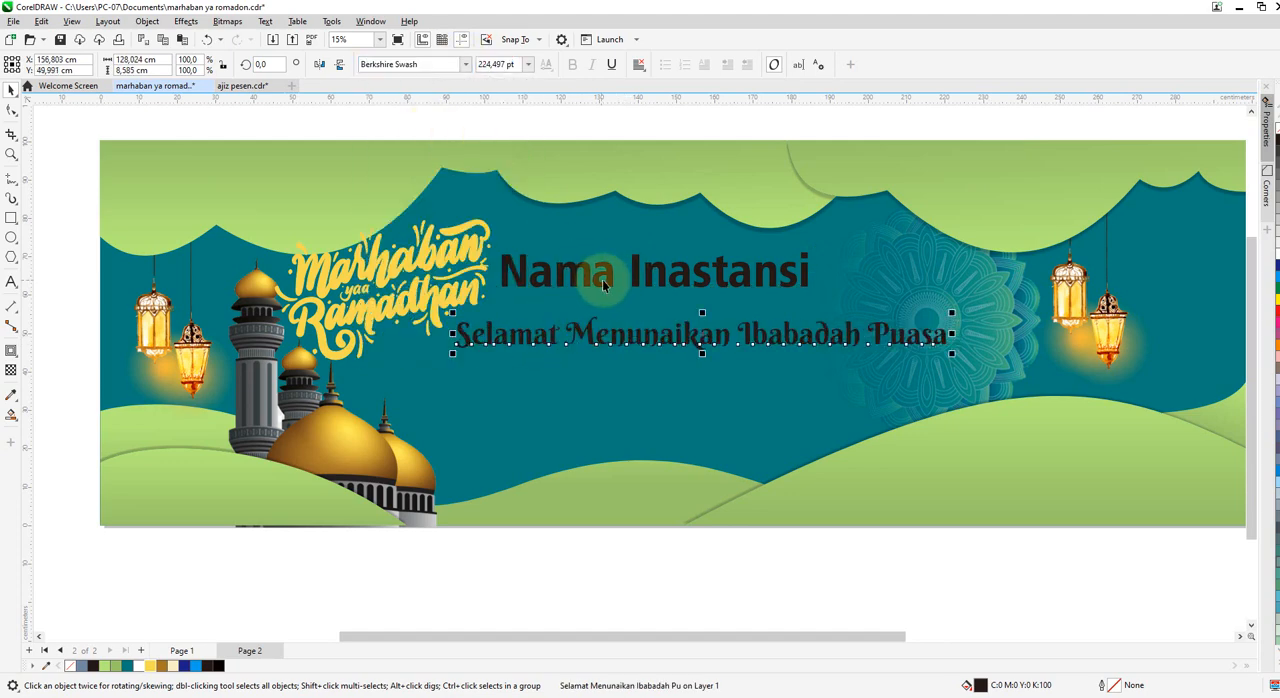
Shrink the "Nama Inastansi" text to about 214 pt and move it up and right above the greeting line.
{"action": "left_click", "coordinate": [707, 290]}
{"action": "left_click", "coordinate": [800, 262]}
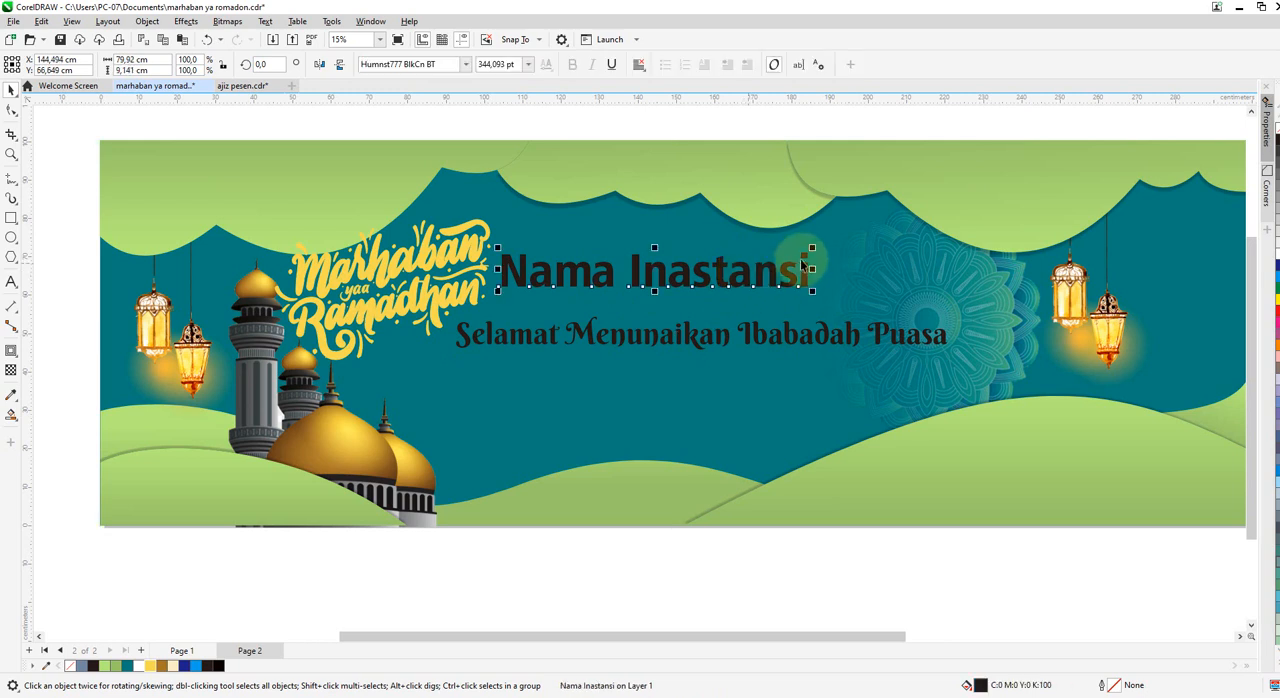
{"action": "left_click_drag", "start_coordinate": [808, 246], "coordinate": [720, 250]}
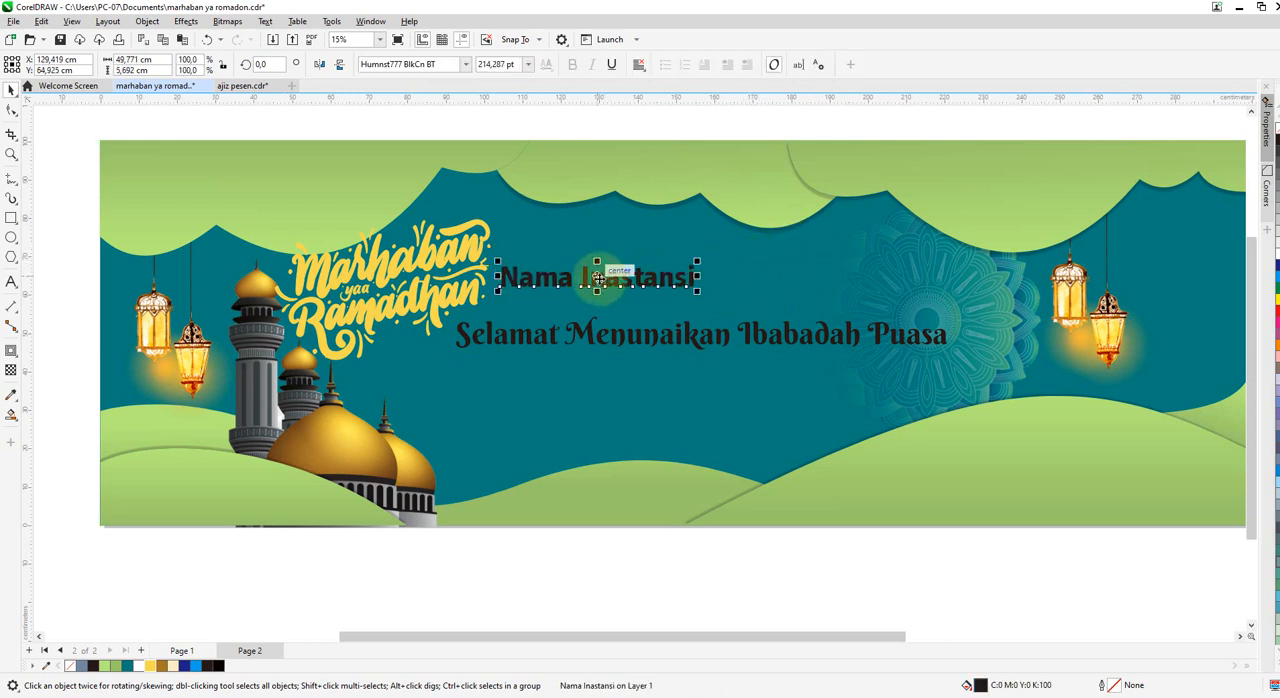
{"action": "left_click_drag", "start_coordinate": [600, 277], "coordinate": [665, 263]}
Draw a circle about 11.9 cm in diameter between the "Marhaban yaa Ramadhan" lettering and the "Nama Inastansi" text.
{"action": "left_click", "coordinate": [11, 237]}
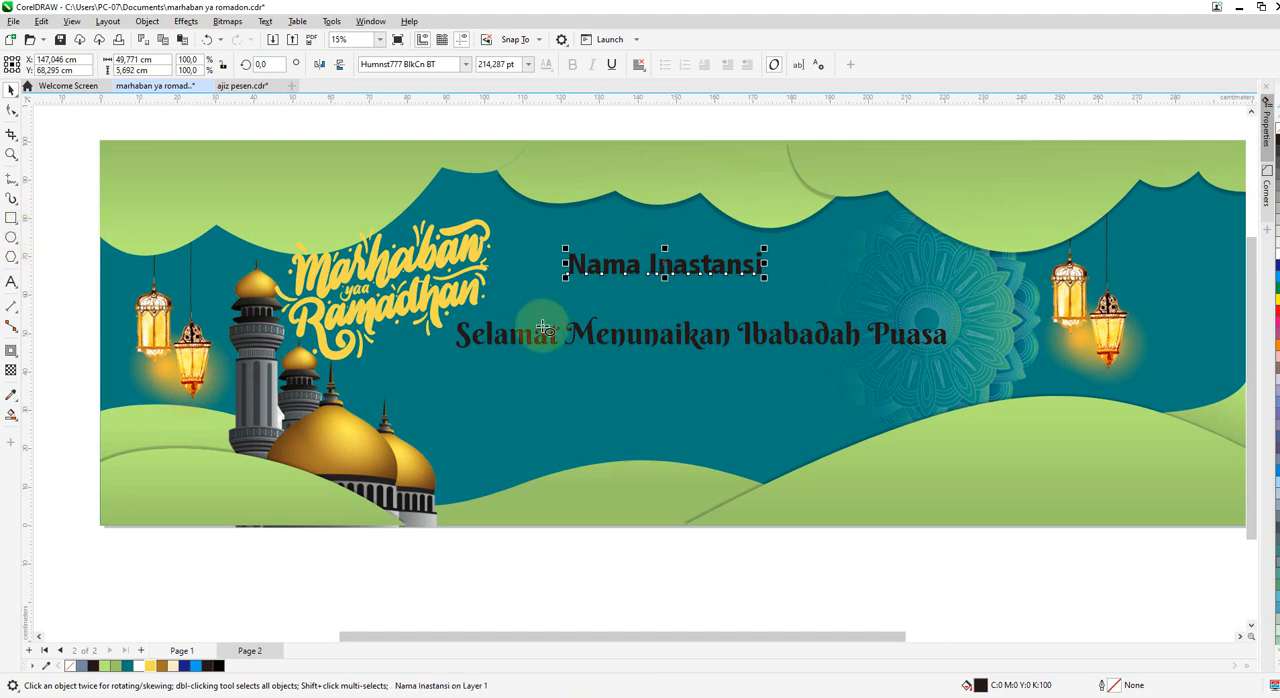
{"action": "scroll", "coordinate": [543, 338], "scroll_direction": "up", "scroll_amount": 1}
{"action": "left_click_drag", "start_coordinate": [487, 222], "coordinate": [556, 291]}
{"action": "key", "text": "space"}
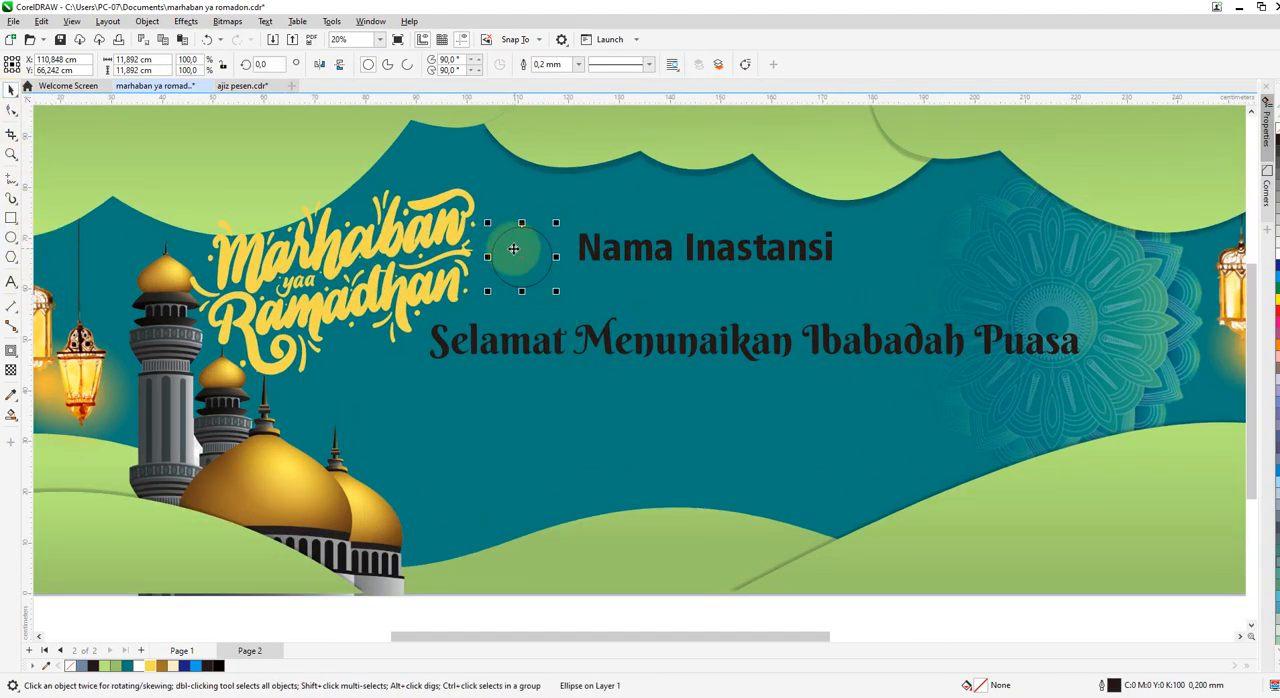
Add the text "logo" inside the circle, enlarged to about 92 pt.
{"action": "left_click", "coordinate": [11, 283]}
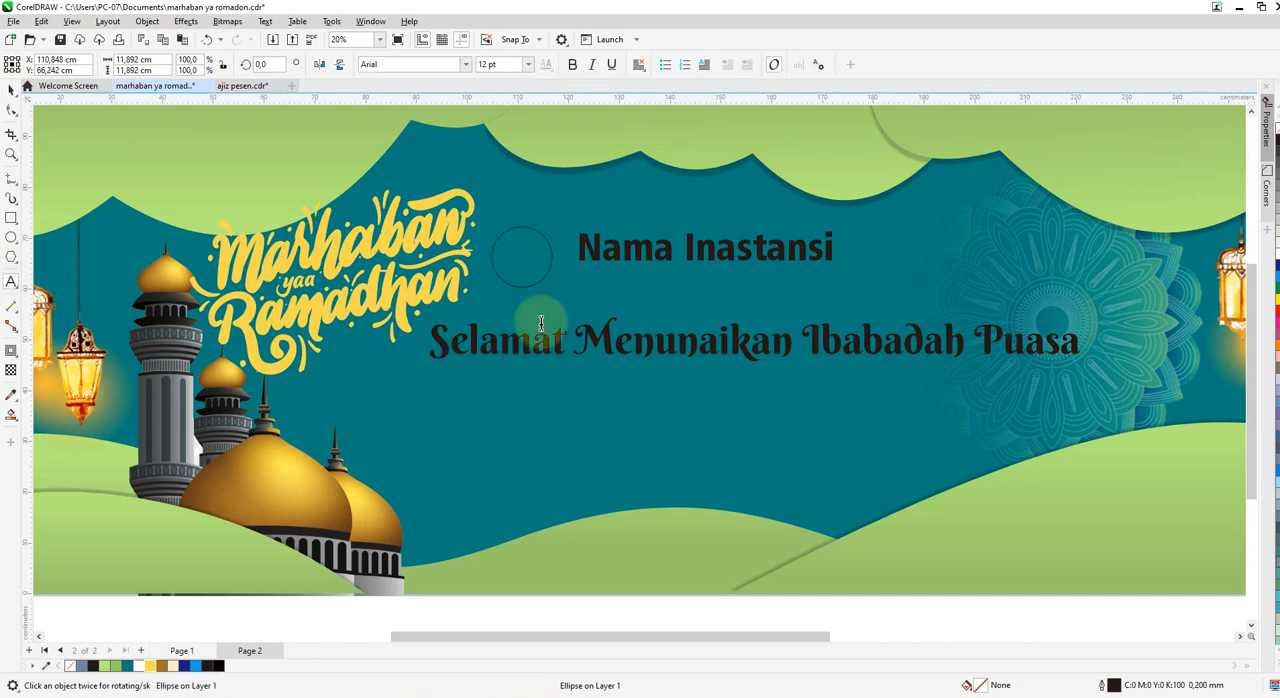
{"action": "right_click", "coordinate": [512, 263]}
{"action": "left_click", "coordinate": [424, 219]}
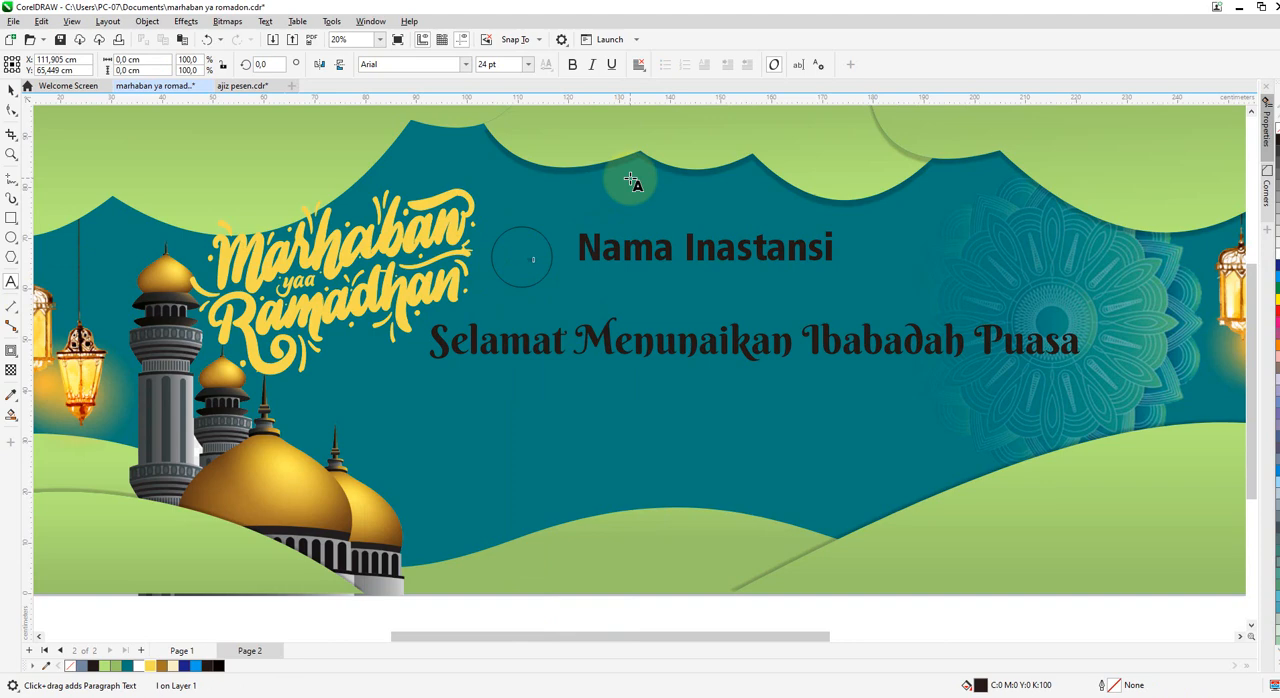
{"action": "left_click", "coordinate": [11, 91]}
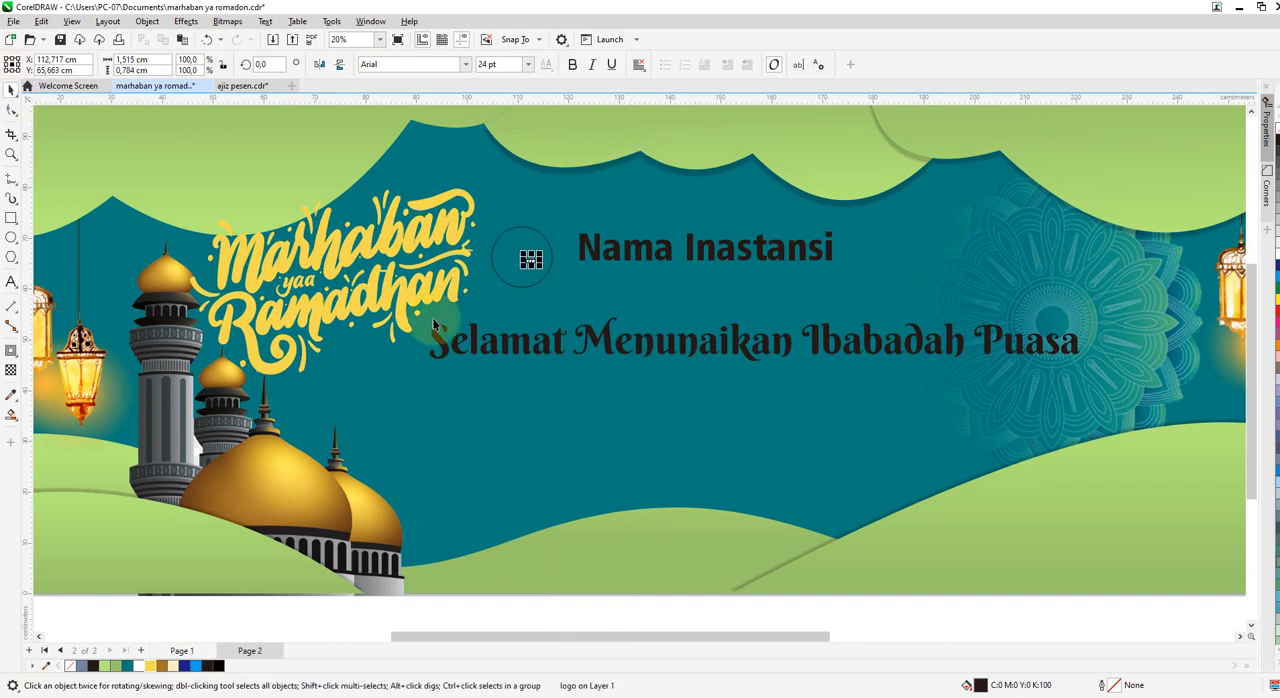
{"action": "scroll", "coordinate": [536, 261], "scroll_direction": "up", "scroll_amount": 1}
{"action": "left_click_drag", "start_coordinate": [521, 253], "coordinate": [469, 241]}
{"action": "scroll", "coordinate": [532, 260], "scroll_direction": "up", "scroll_amount": 3}
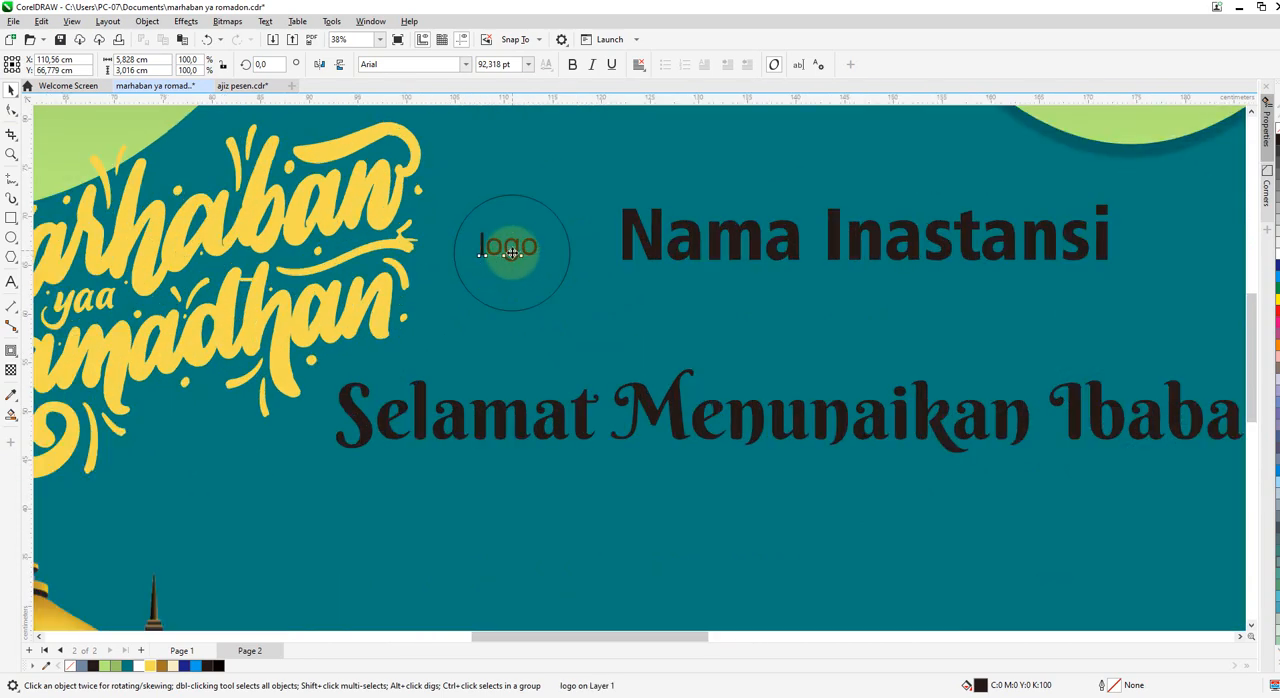
{"action": "scroll", "coordinate": [511, 253], "scroll_direction": "down", "scroll_amount": 3}
Fill the logo circle with white and remove its outline.
{"action": "left_click", "coordinate": [510, 238]}
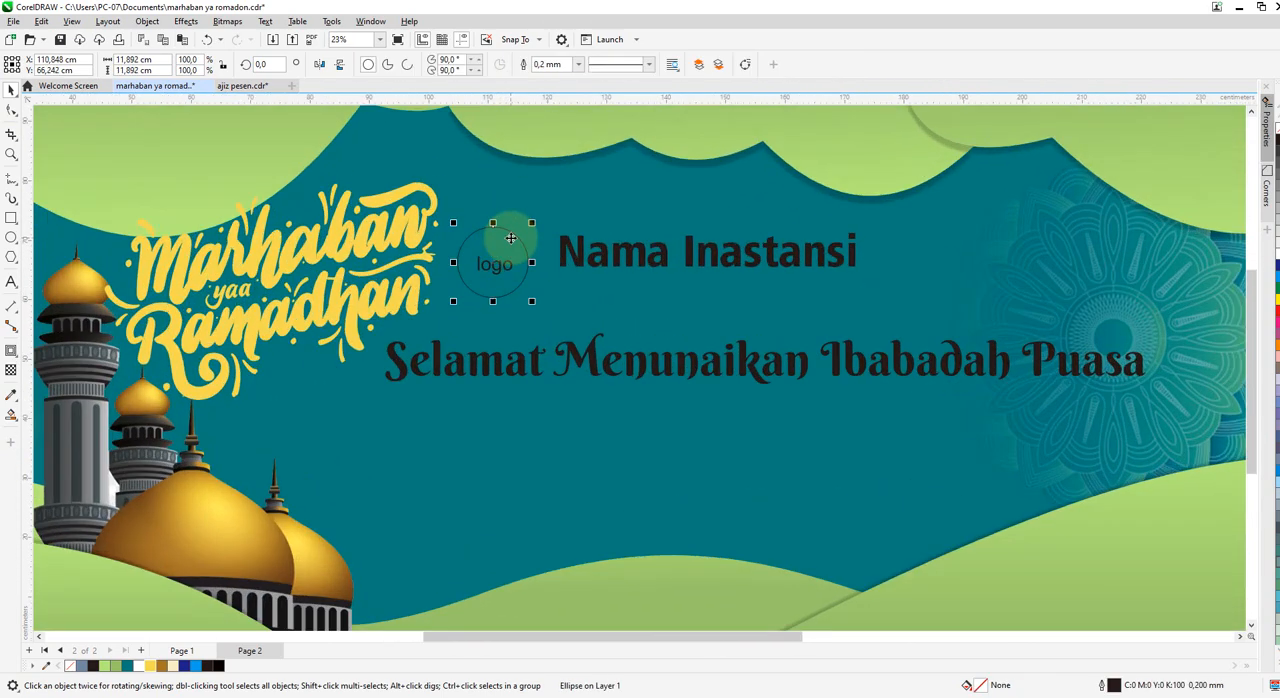
{"action": "left_click", "coordinate": [1276, 249]}
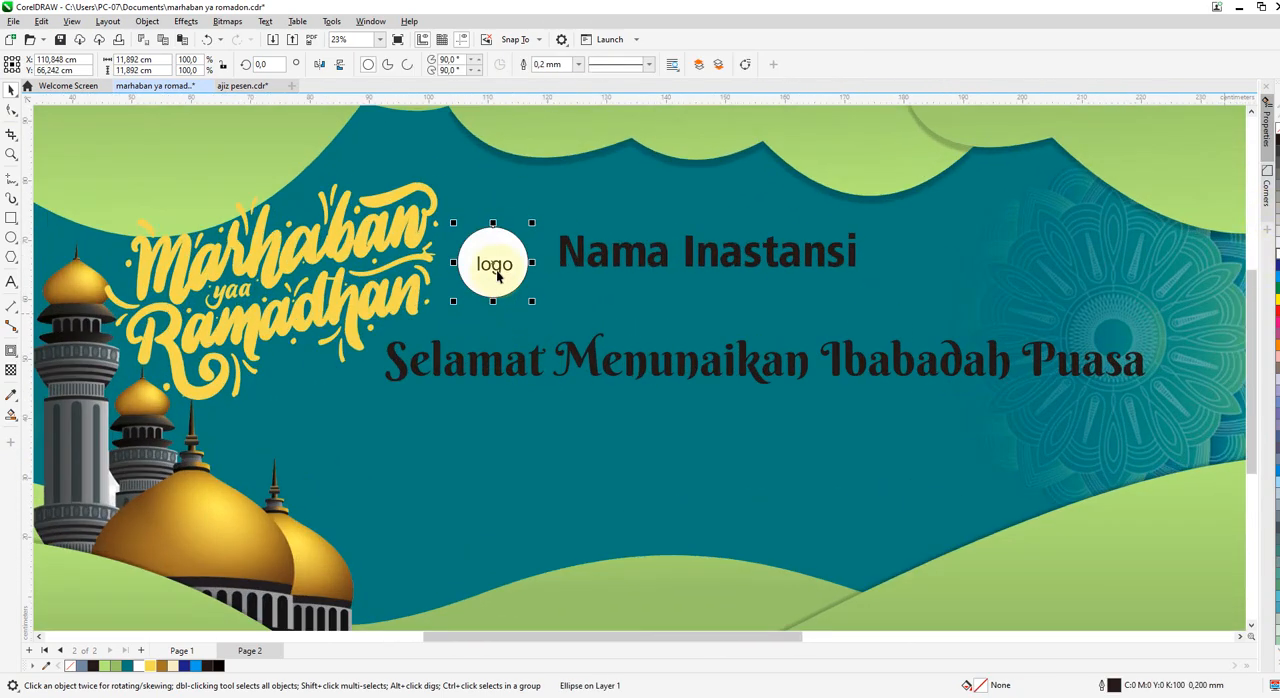
{"action": "scroll", "coordinate": [502, 268], "scroll_direction": "up", "scroll_amount": 1}
{"action": "right_click", "coordinate": [83, 666]}
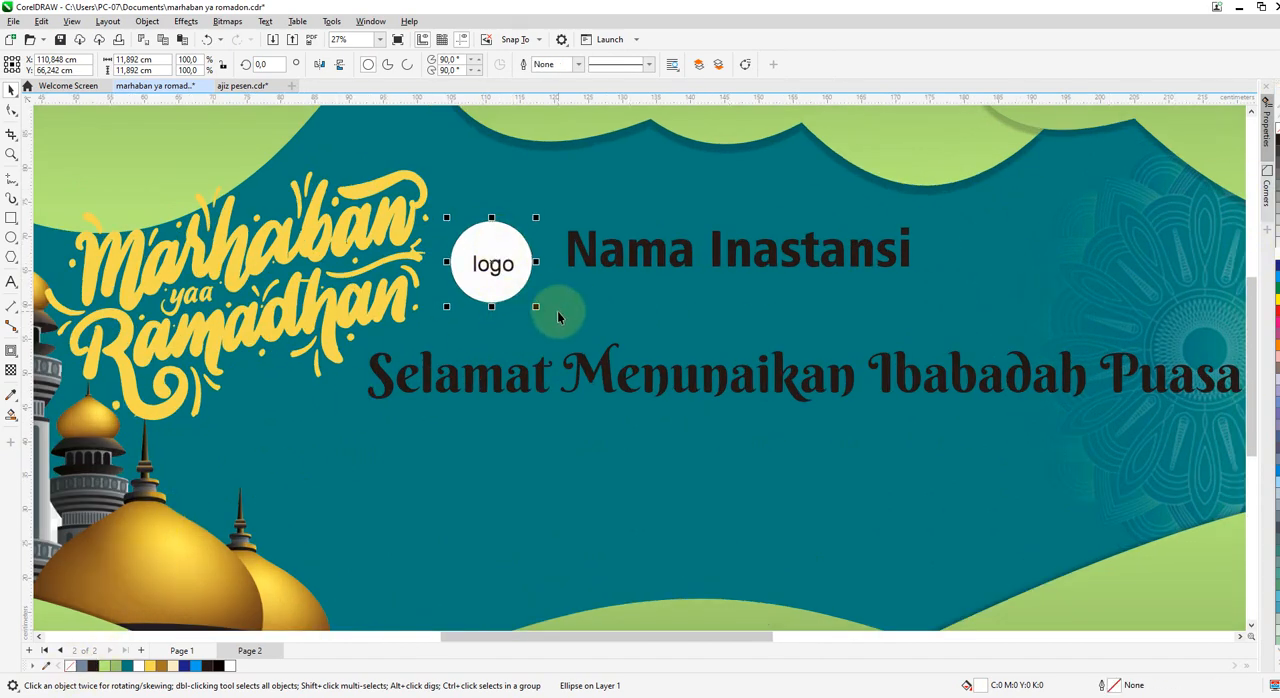
Duplicate the circle together with its "logo" text and place the copy just right of "Nama Inastansi".
{"action": "left_click", "coordinate": [486, 272]}
{"action": "left_click", "coordinate": [499, 244], "text": "shift"}
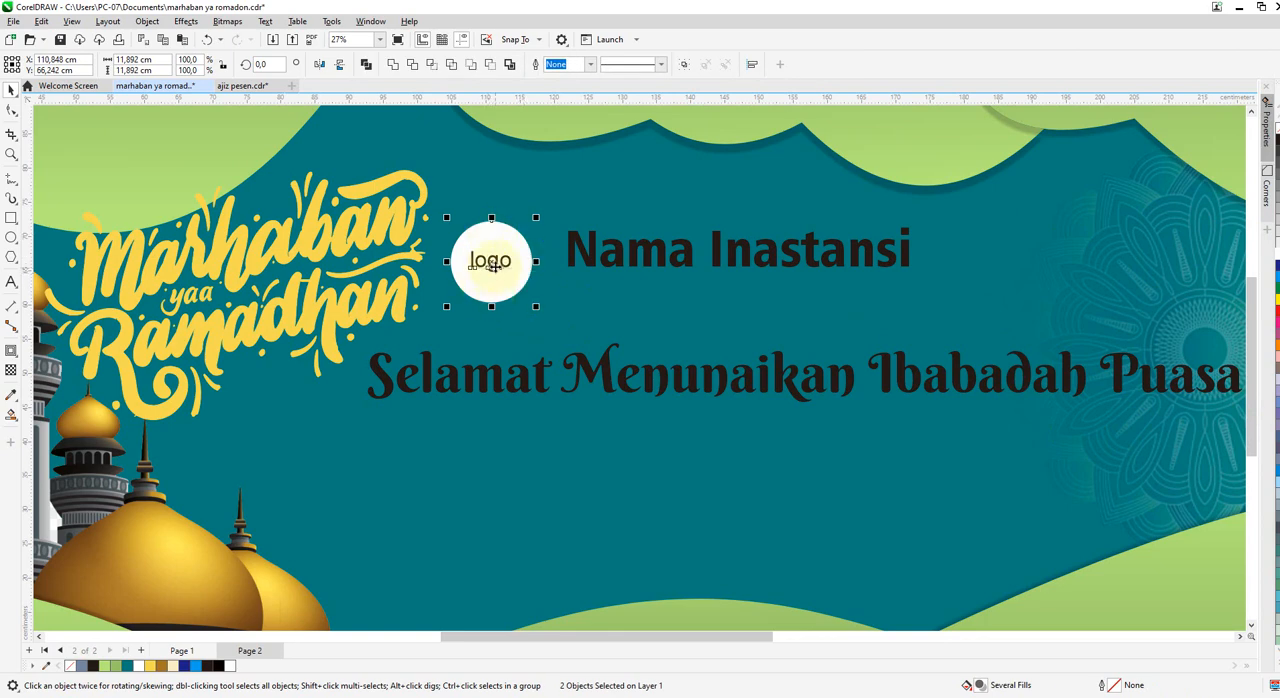
{"action": "left_click_drag", "start_coordinate": [490, 265], "coordinate": [971, 252]}
{"action": "right_click", "coordinate": [971, 252]}
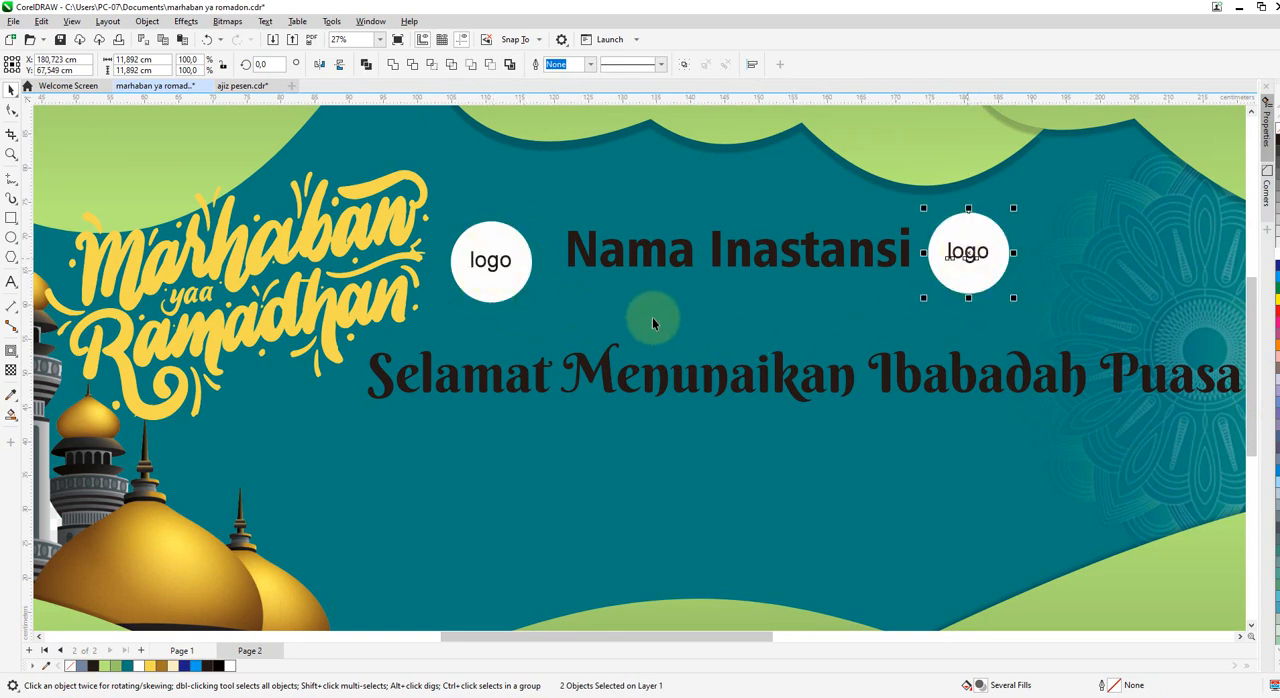
{"action": "scroll", "coordinate": [507, 290], "scroll_direction": "down", "scroll_amount": 2}
{"action": "scroll", "coordinate": [604, 370], "scroll_direction": "down", "scroll_amount": 1}
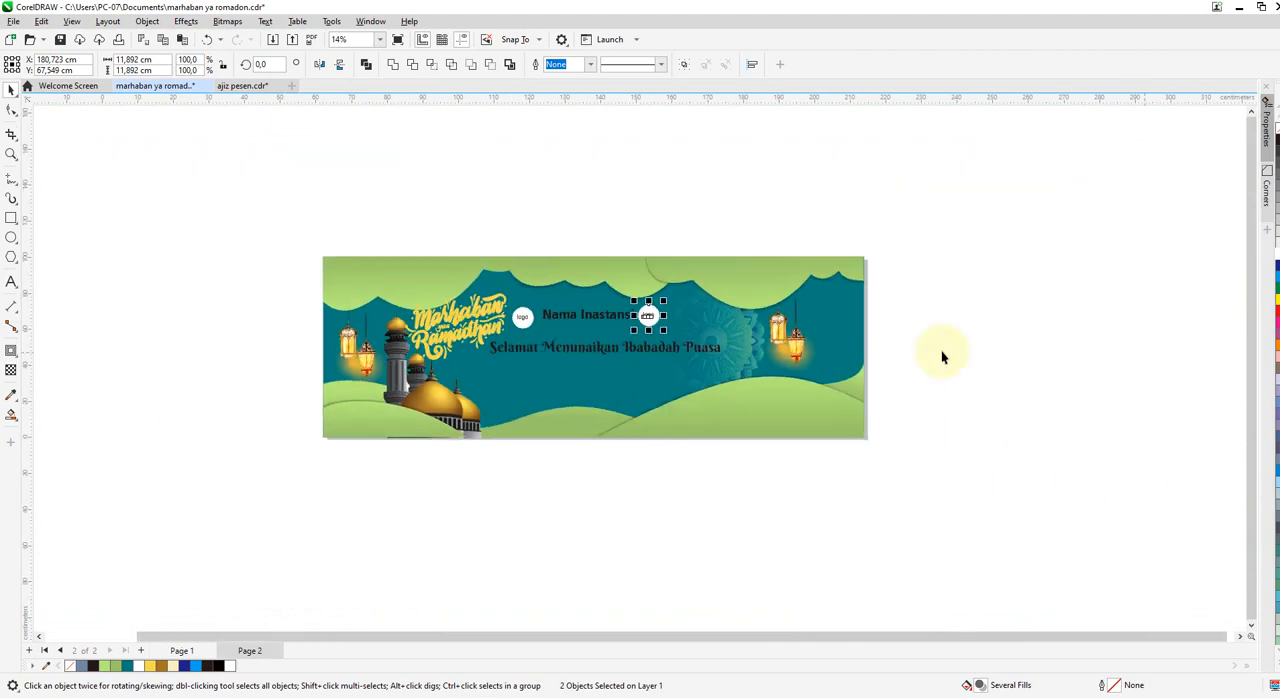
{"action": "left_click", "coordinate": [986, 369]}
Add the text "1444 H / 2023 M" below the greeting line and enlarge it to about 190 pt.
{"action": "scroll", "coordinate": [365, 425], "scroll_direction": "up", "scroll_amount": 1}
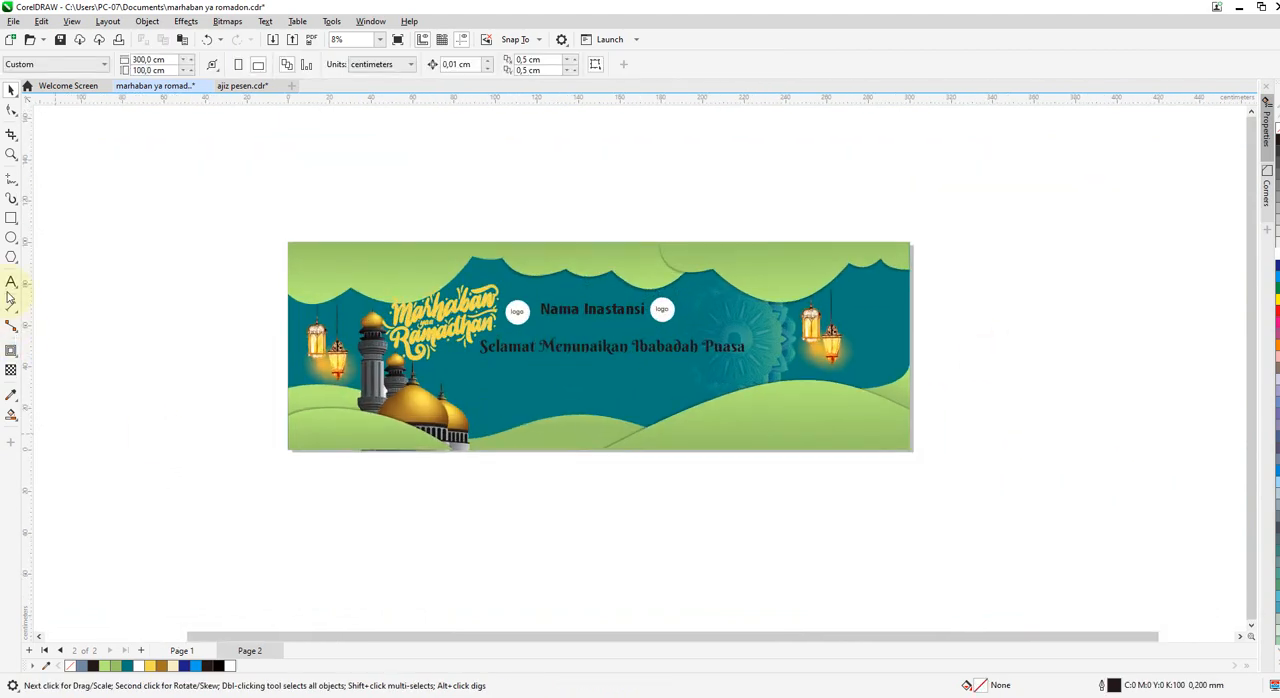
{"action": "left_click", "coordinate": [11, 282]}
{"action": "scroll", "coordinate": [591, 383], "scroll_direction": "up", "scroll_amount": 2}
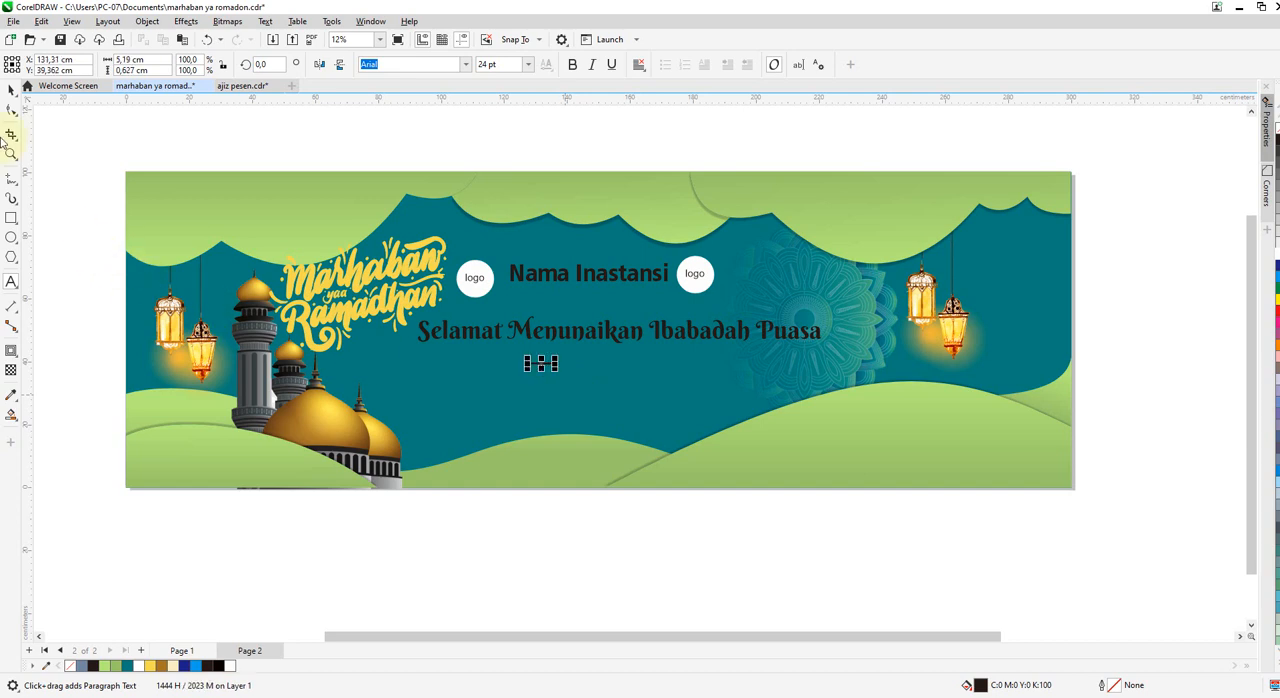
{"action": "left_click", "coordinate": [12, 92]}
{"action": "left_click_drag", "start_coordinate": [559, 372], "coordinate": [680, 409]}
Move the "1444 H / 2023 M" text closer beneath the greeting and set its font to Bebas Neue.
{"action": "scroll", "coordinate": [604, 383], "scroll_direction": "up", "scroll_amount": 2}
{"action": "left_click_drag", "start_coordinate": [609, 364], "coordinate": [603, 341]}
{"action": "left_click", "coordinate": [465, 64]}
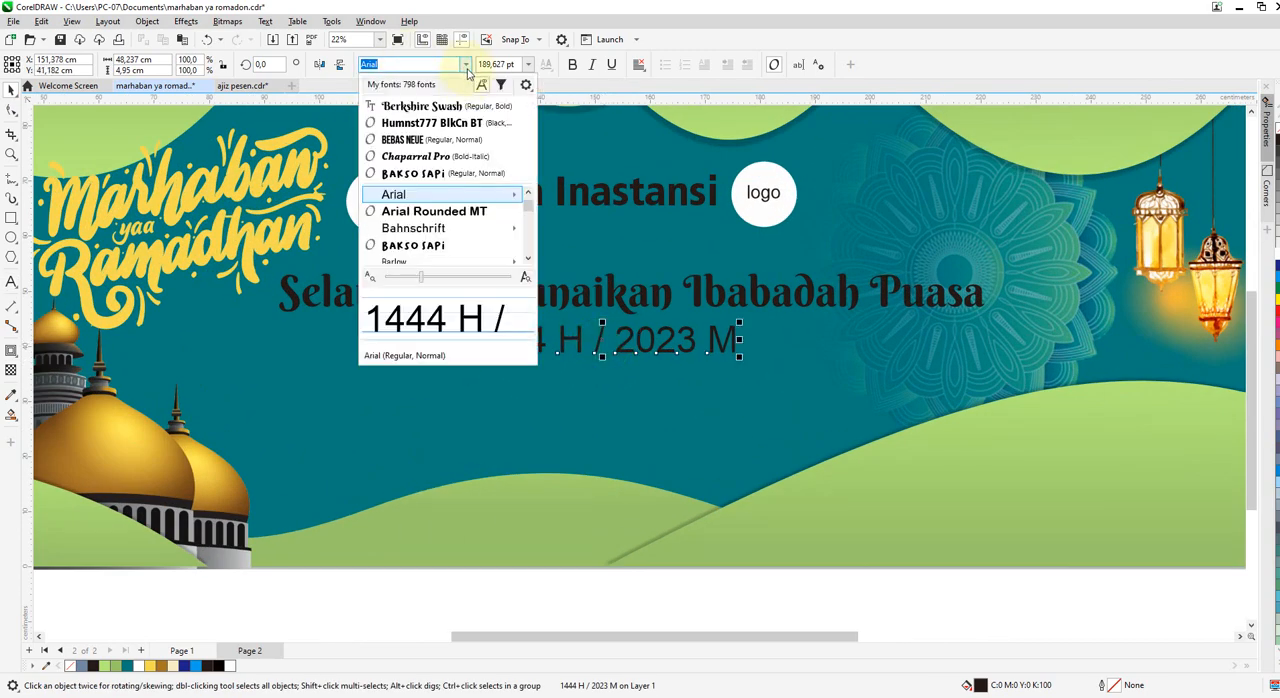
{"action": "left_click", "coordinate": [427, 142]}
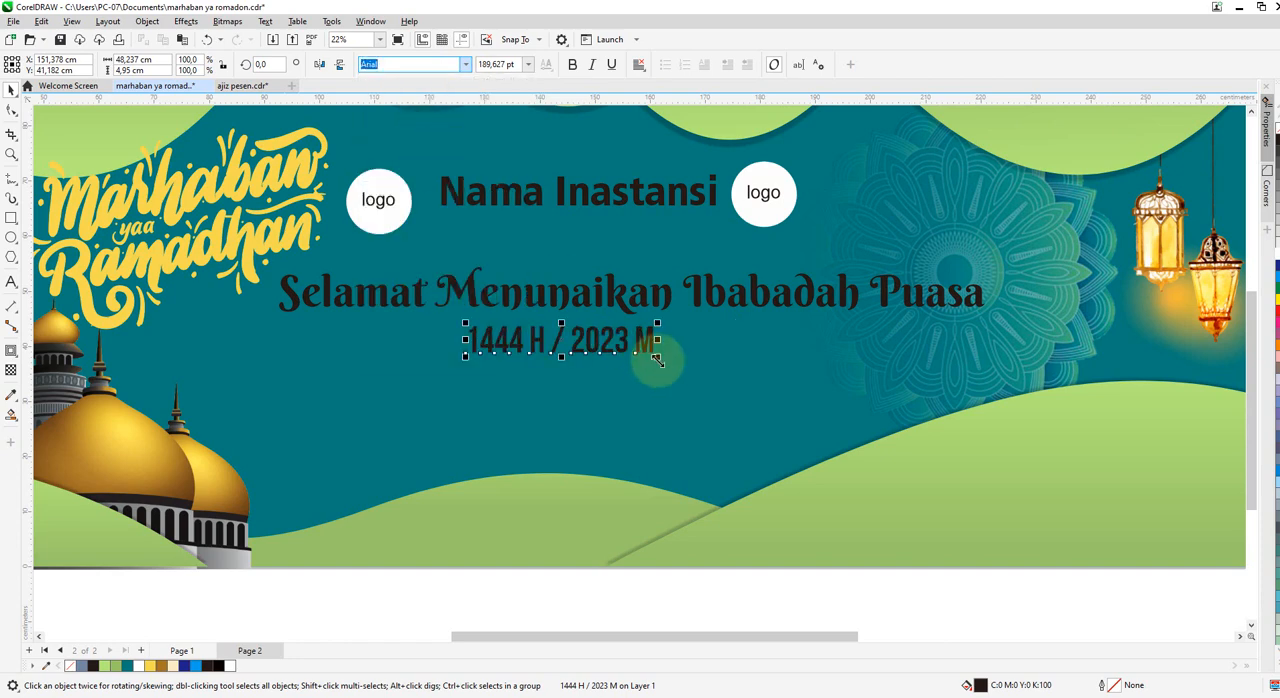
Fill the "Selamat Menunaikan Ibabadah Puasa" text with the same yellow as the "Marhaban yaa Ramadhan" lettering.
{"action": "left_click", "coordinate": [545, 304]}
{"action": "left_click", "coordinate": [149, 666]}
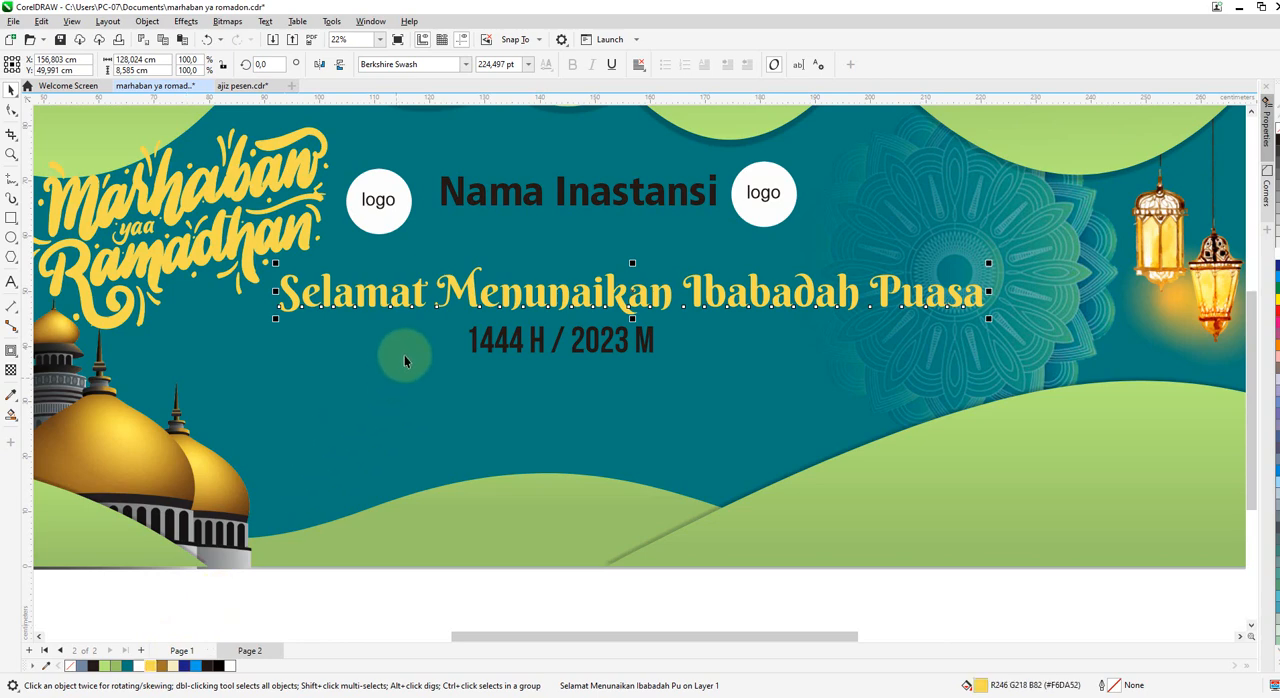
{"action": "scroll", "coordinate": [420, 340], "scroll_direction": "down", "scroll_amount": 1}
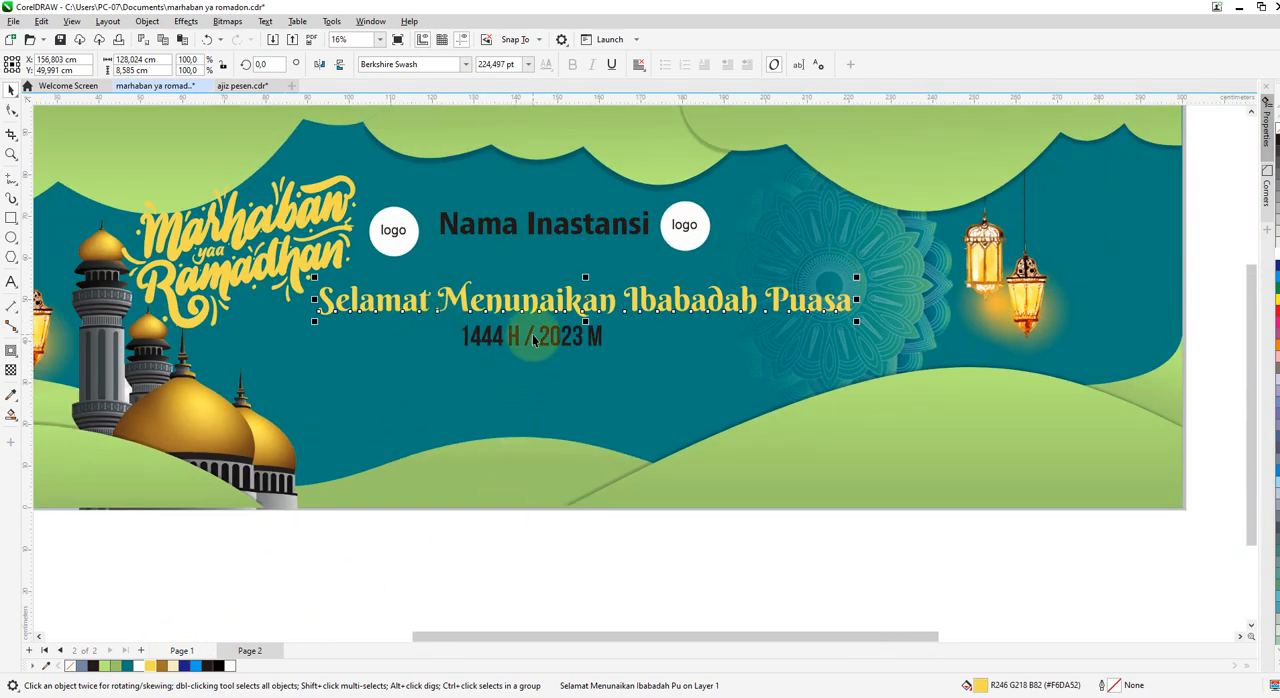
Shift the "1444 H / 2023 M" text slightly right beneath the greeting and fill it with pale cream.
{"action": "left_click_drag", "start_coordinate": [532, 340], "coordinate": [552, 337]}
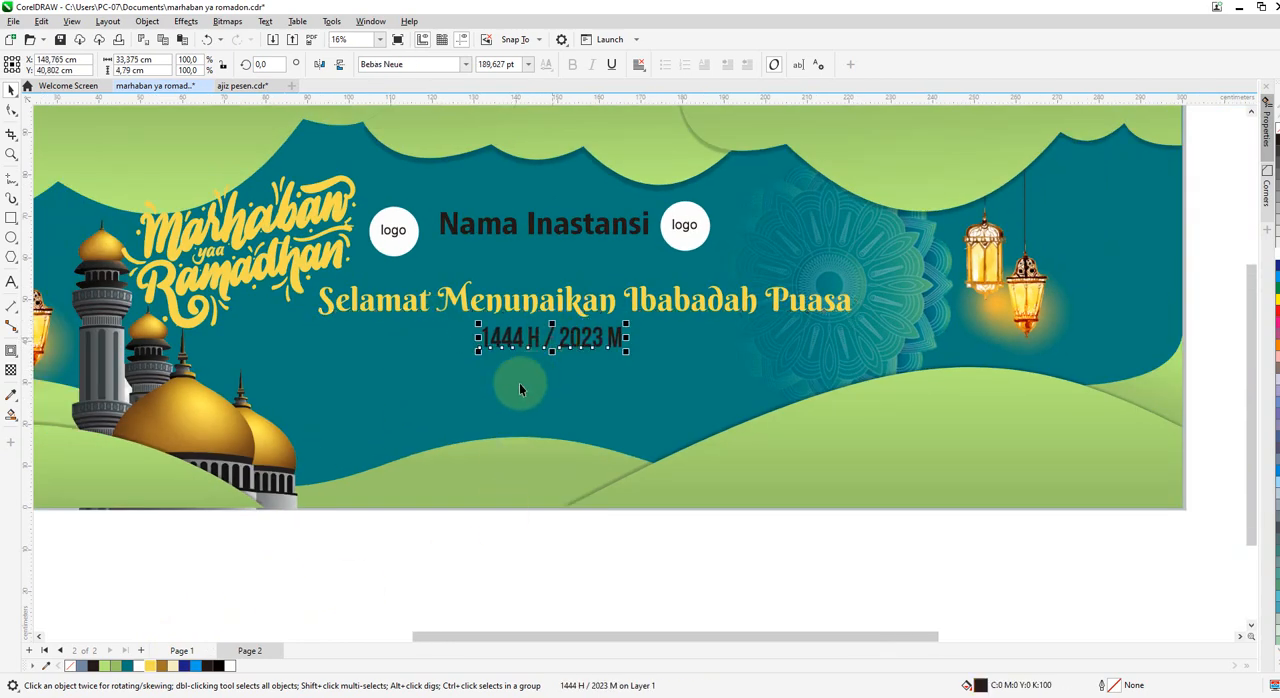
{"action": "scroll", "coordinate": [357, 405], "scroll_direction": "down", "scroll_amount": 1}
{"action": "left_click", "coordinate": [443, 572]}
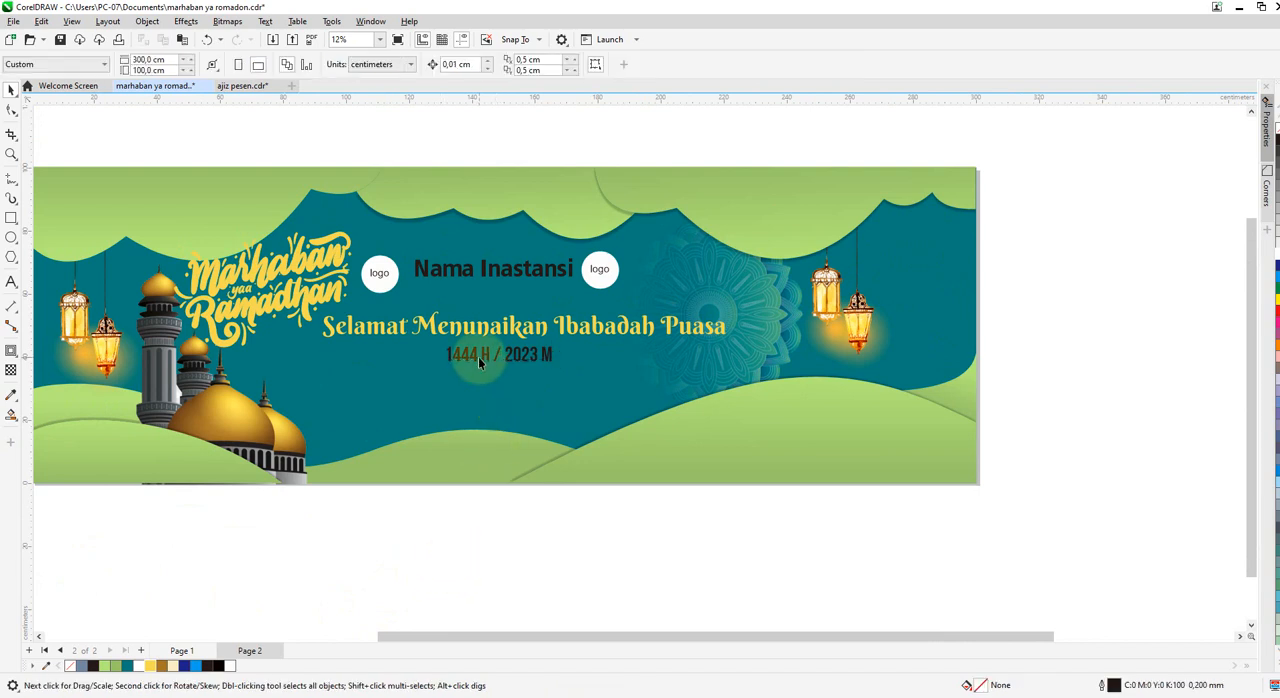
{"action": "left_click", "coordinate": [480, 360]}
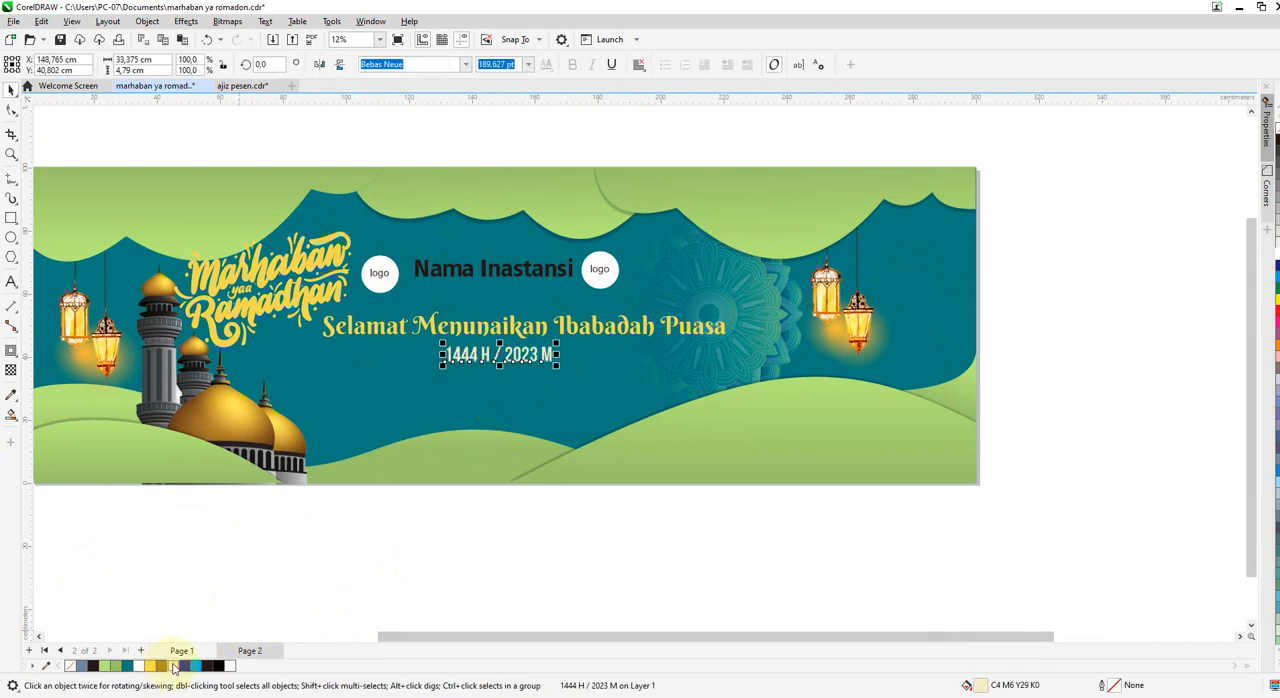
{"action": "left_click", "coordinate": [601, 588]}
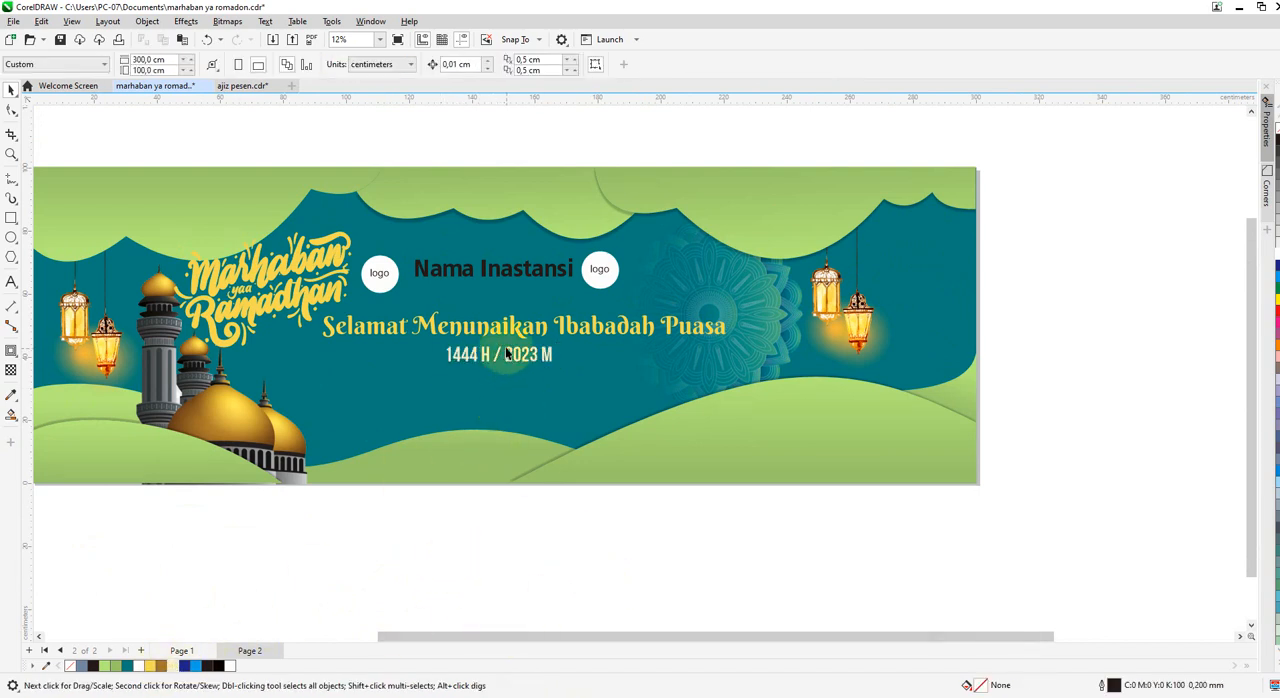
Copy the two-line "Semoga di Bulan Suci ini" message from page 1 to page 2 and place it beneath the year line.
{"action": "left_click", "coordinate": [200, 650]}
{"action": "left_click", "coordinate": [455, 382]}
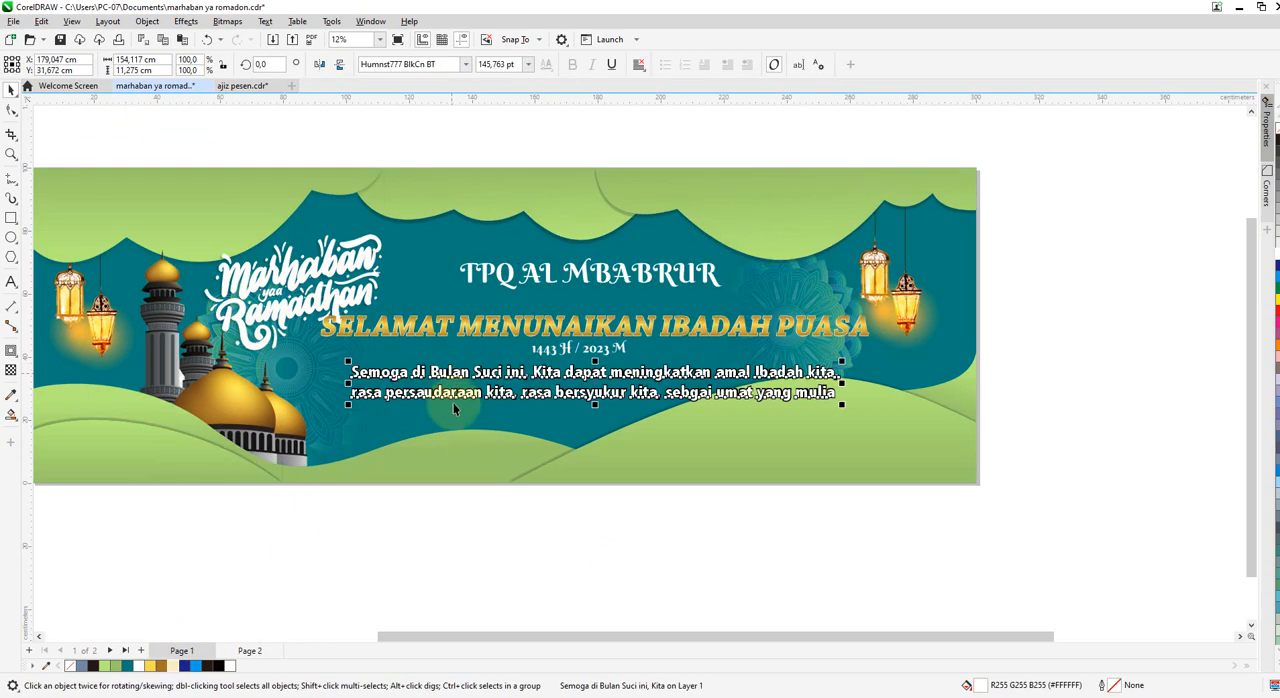
{"action": "left_click", "coordinate": [249, 651]}
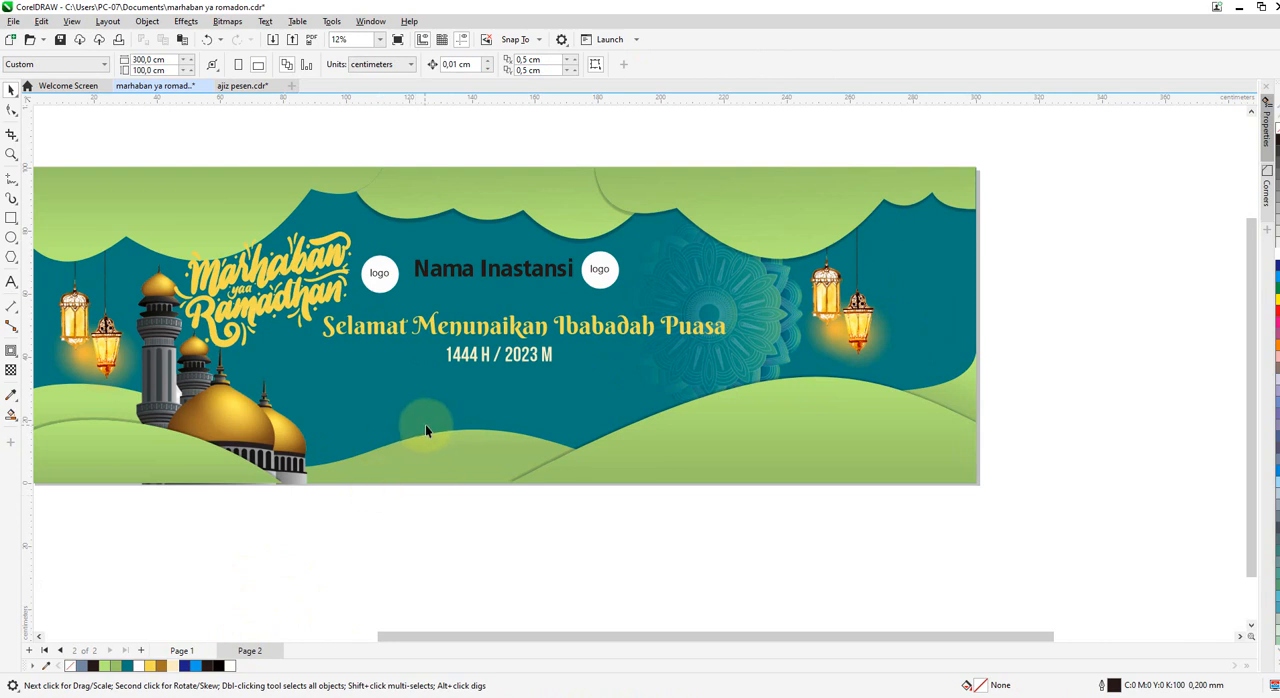
{"action": "key", "text": "ctrl+v"}
{"action": "left_click_drag", "start_coordinate": [596, 390], "coordinate": [523, 400]}
{"action": "left_click", "coordinate": [620, 560]}
Move the right-hand pair of lanterns and the mandala further right, closer to the banner's right edge.
{"action": "scroll", "coordinate": [783, 275], "scroll_direction": "down", "scroll_amount": 1}
{"action": "left_click", "coordinate": [844, 303]}
{"action": "left_click_drag", "start_coordinate": [845, 302], "coordinate": [878, 295]}
{"action": "left_click", "coordinate": [778, 297]}
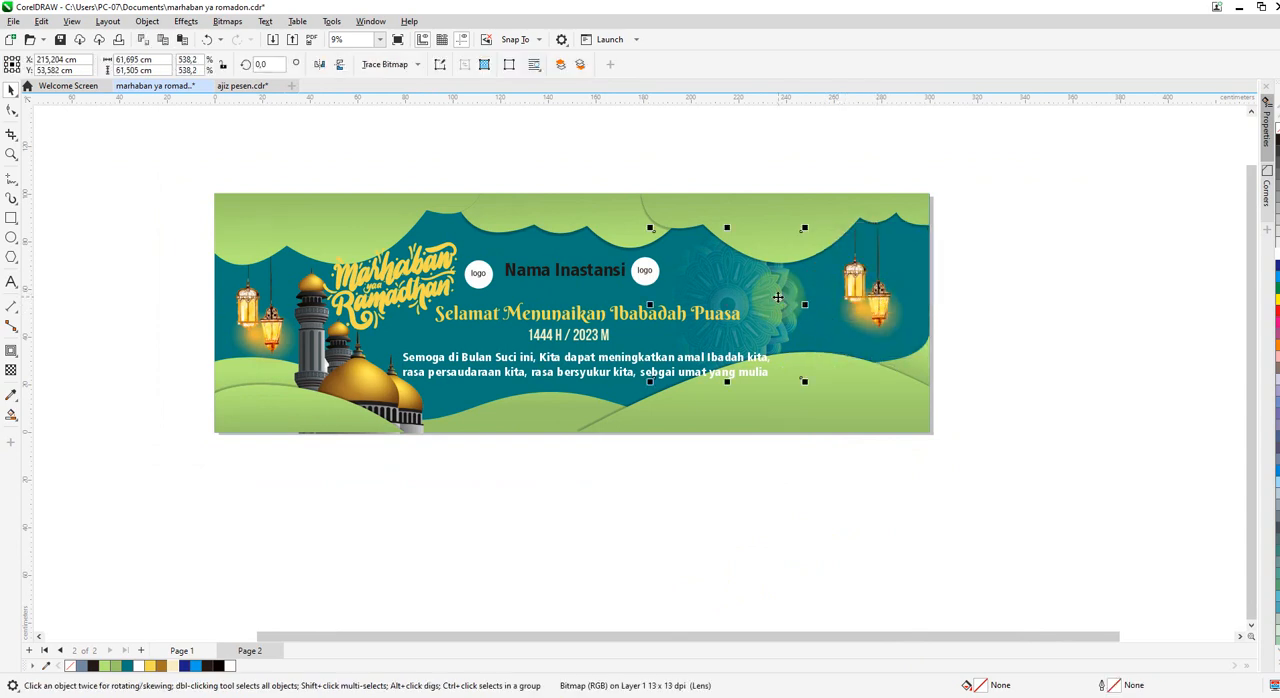
{"action": "left_click_drag", "start_coordinate": [760, 299], "coordinate": [794, 299]}
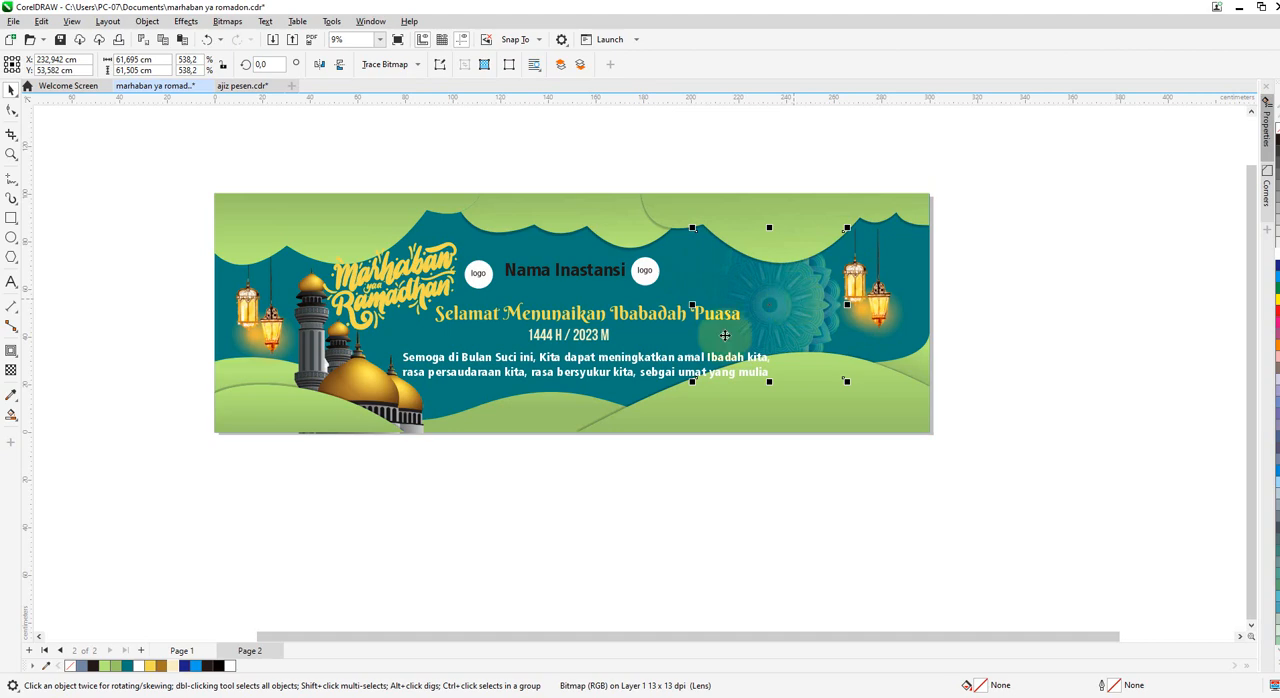
{"action": "left_click", "coordinate": [351, 379]}
{"action": "scroll", "coordinate": [326, 410], "scroll_direction": "up", "scroll_amount": 1}
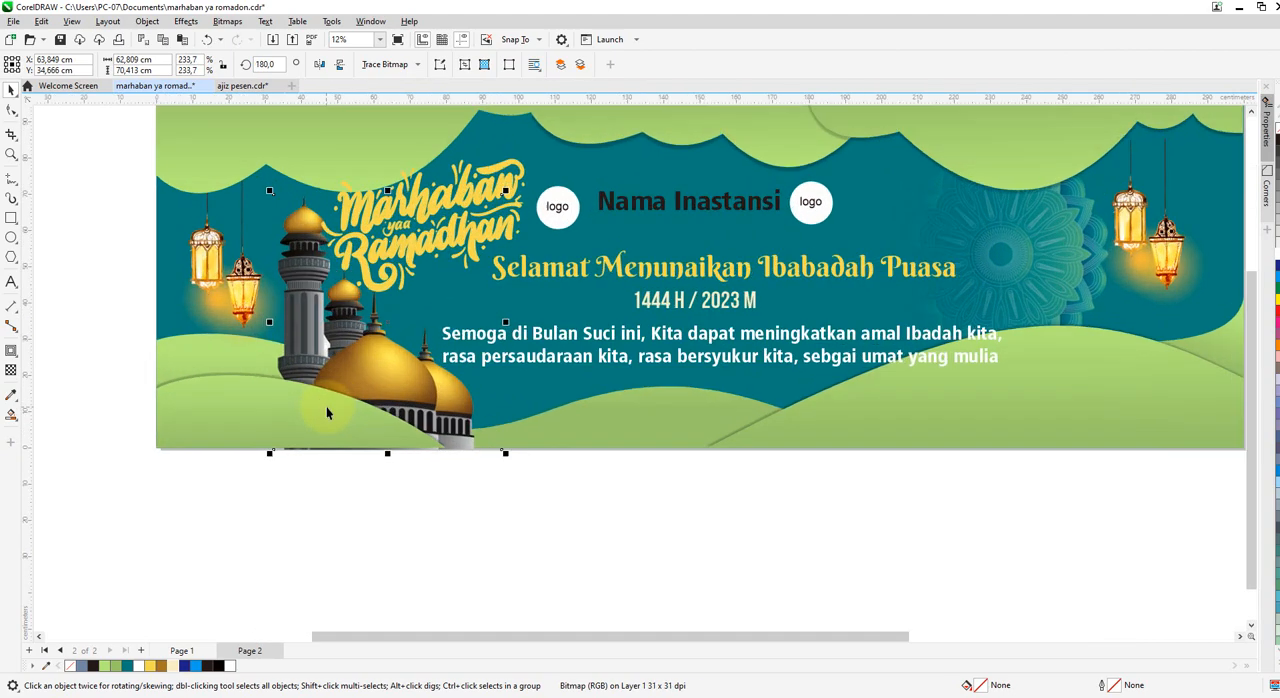
{"action": "scroll", "coordinate": [326, 412], "scroll_direction": "up", "scroll_amount": 1}
{"action": "left_click", "coordinate": [338, 380]}
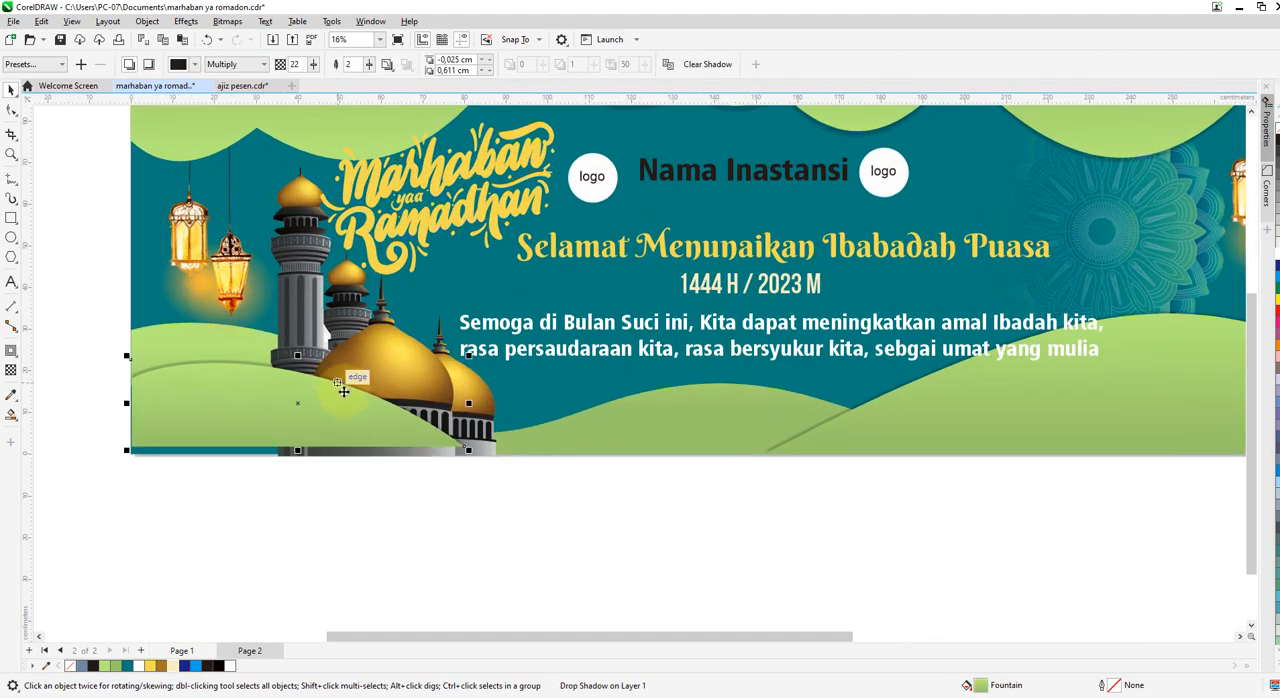
{"action": "key", "text": "ctrl+z"}
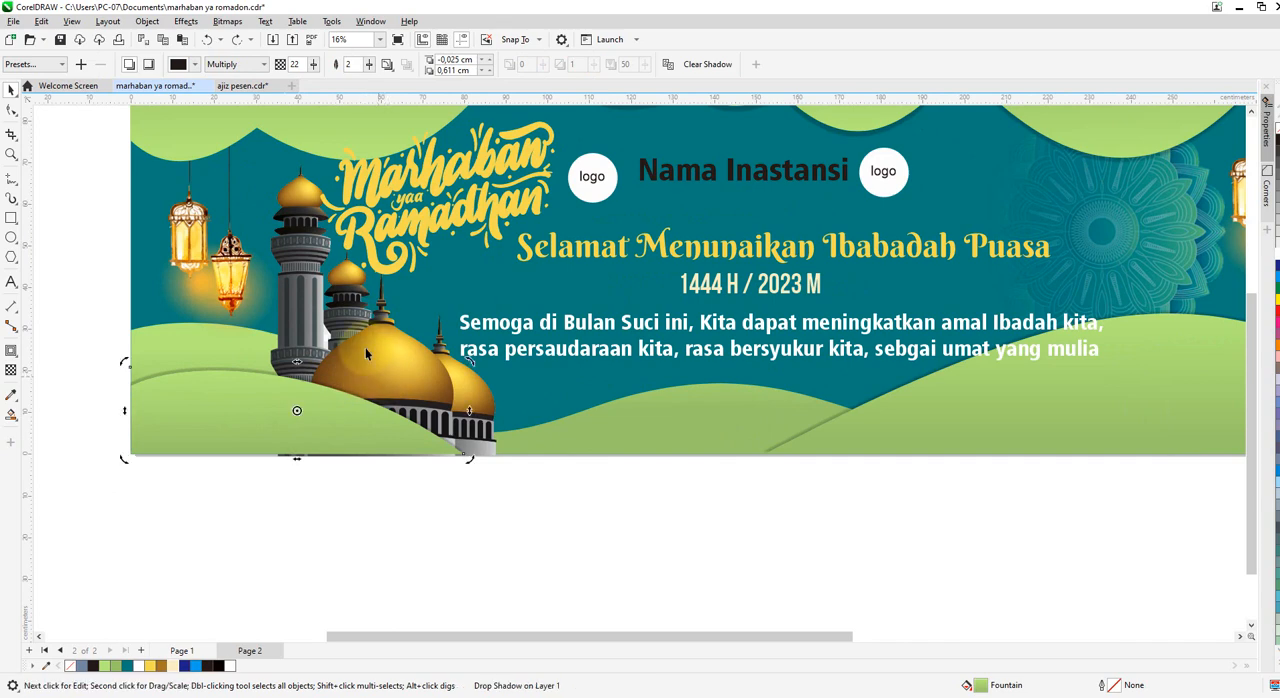
{"action": "left_click", "coordinate": [322, 302]}
{"action": "scroll", "coordinate": [323, 308], "scroll_direction": "up", "scroll_amount": 1}
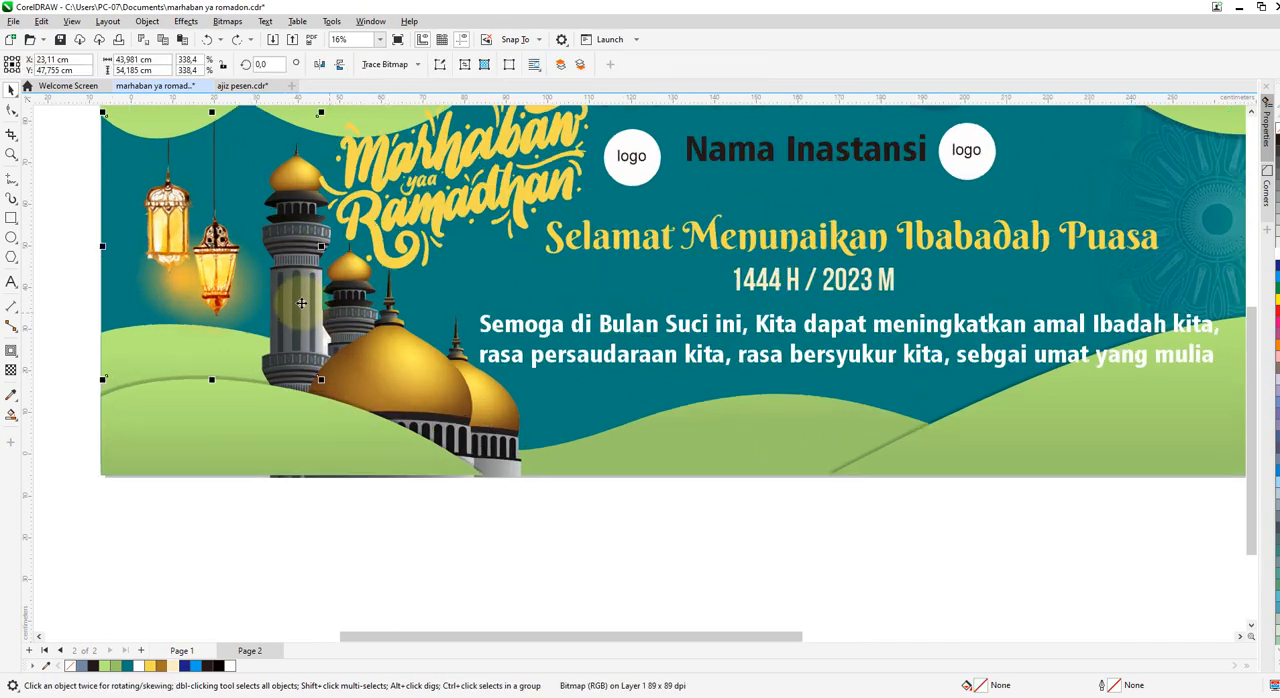
Nudge the mosque slightly left on the hill in the banner's lower-left area.
{"action": "left_click", "coordinate": [453, 359]}
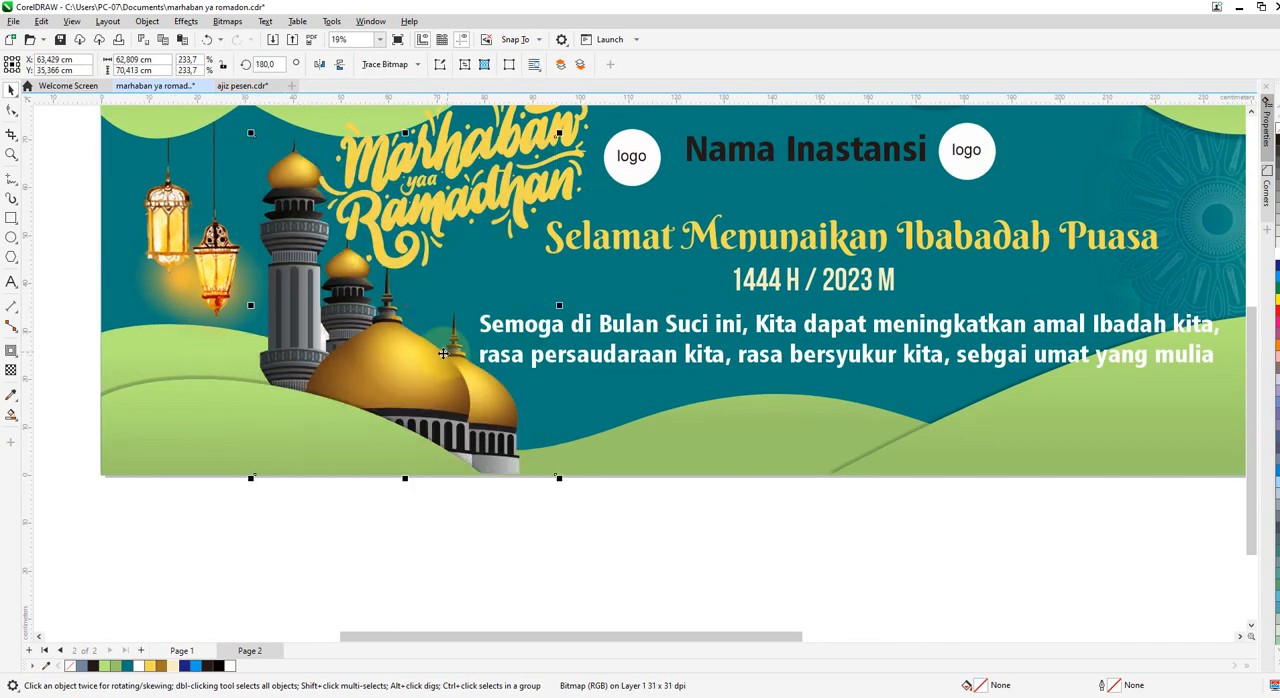
{"action": "scroll", "coordinate": [440, 462], "scroll_direction": "down", "scroll_amount": 5}
{"action": "left_click", "coordinate": [217, 292]}
{"action": "scroll", "coordinate": [219, 293], "scroll_direction": "down", "scroll_amount": 5}
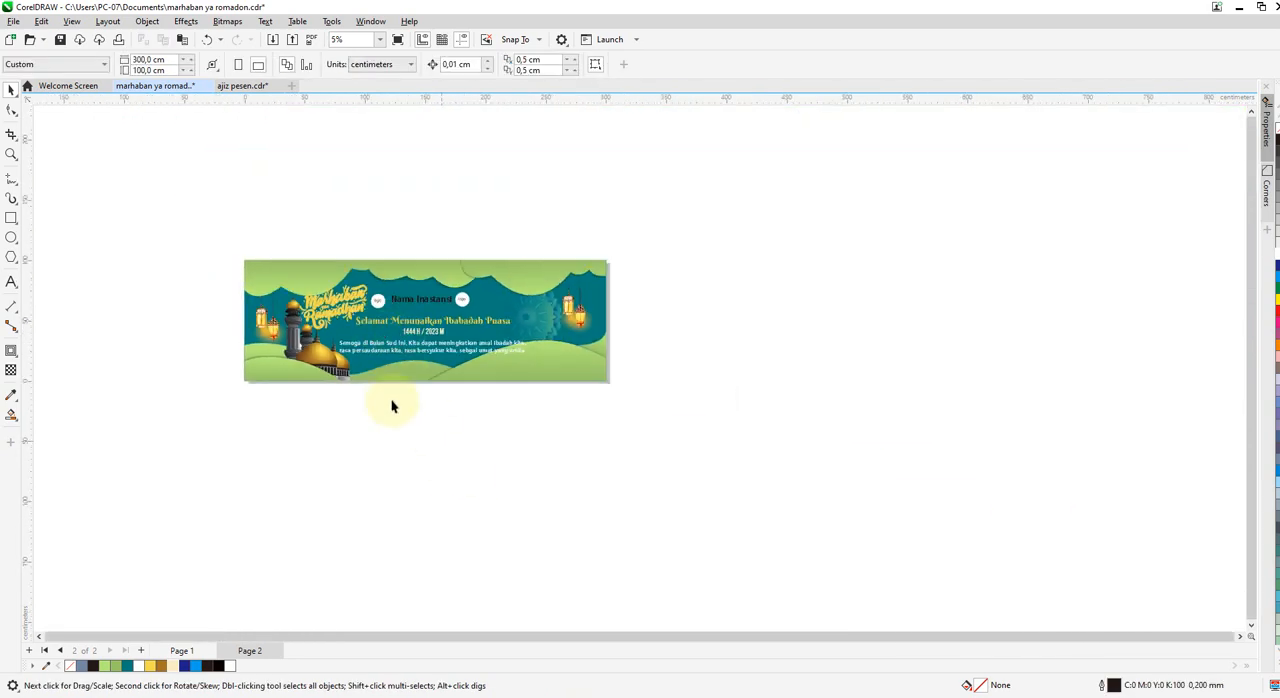
{"action": "scroll", "coordinate": [360, 340], "scroll_direction": "up", "scroll_amount": 4}
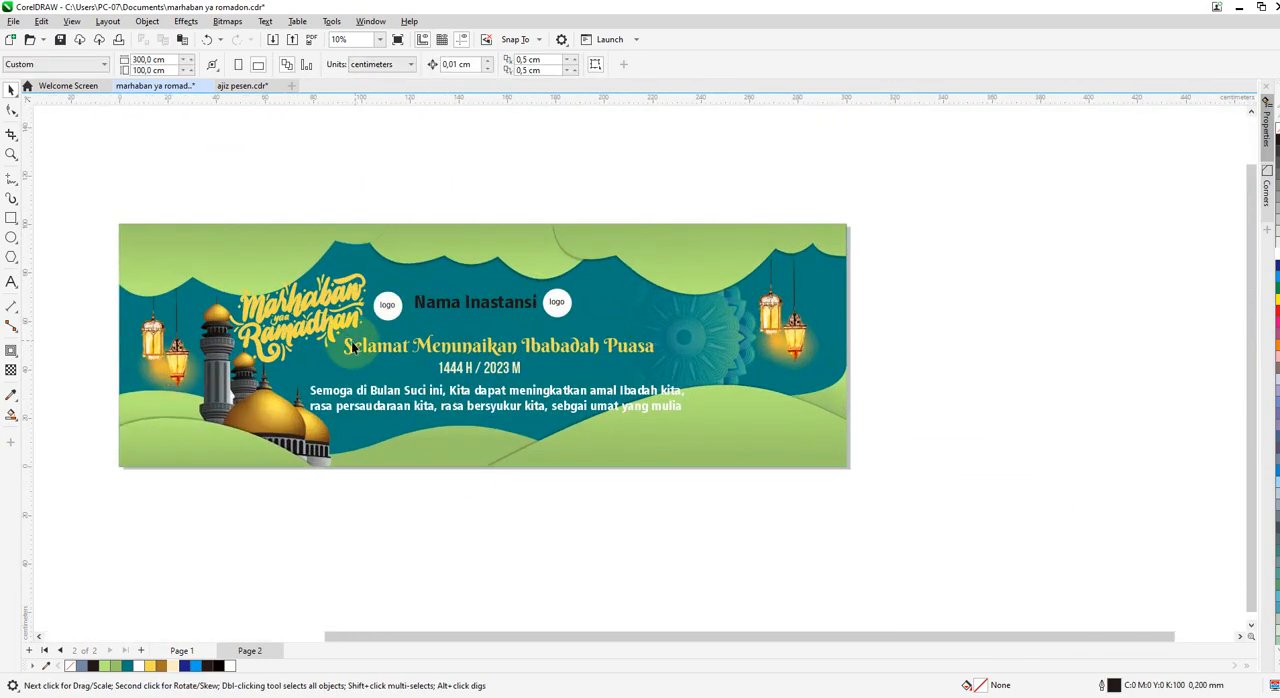
Shrink the "Marhaban yaa Ramadhan" lettering above the mosque to about 45.5 × 29.6 cm.
{"action": "left_click", "coordinate": [319, 335]}
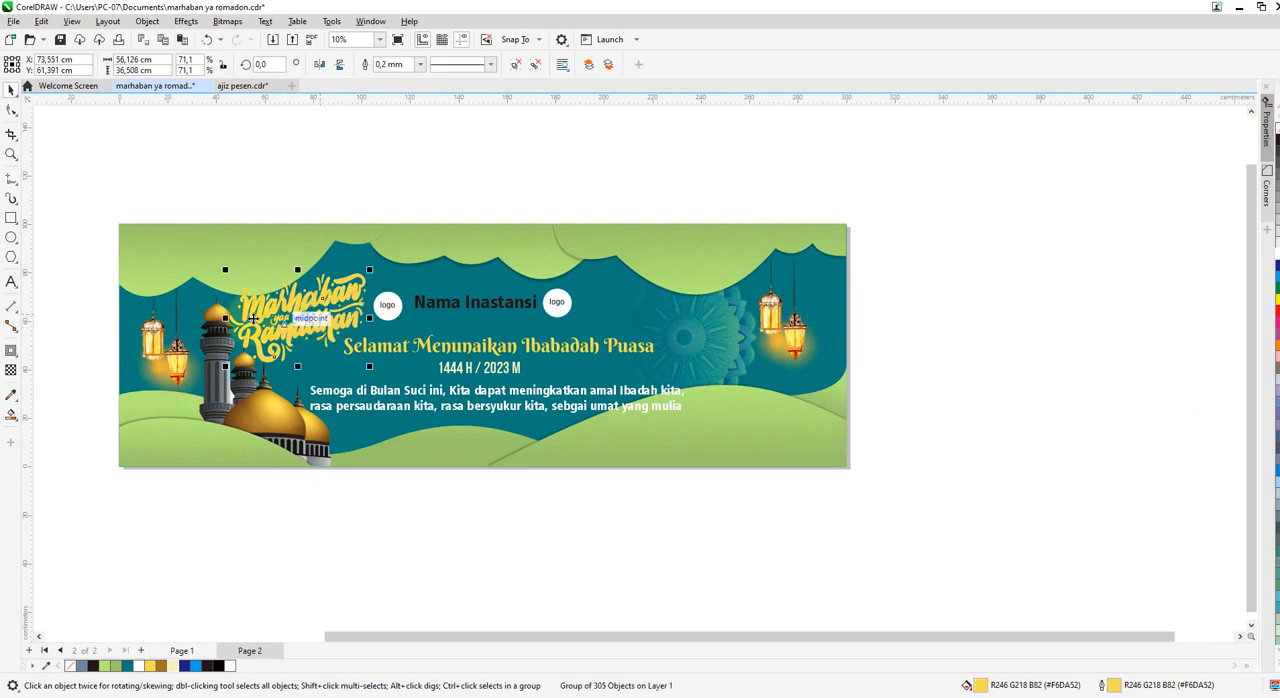
{"action": "left_click_drag", "start_coordinate": [369, 279], "coordinate": [353, 284]}
{"action": "scroll", "coordinate": [319, 307], "scroll_direction": "up", "scroll_amount": 3}
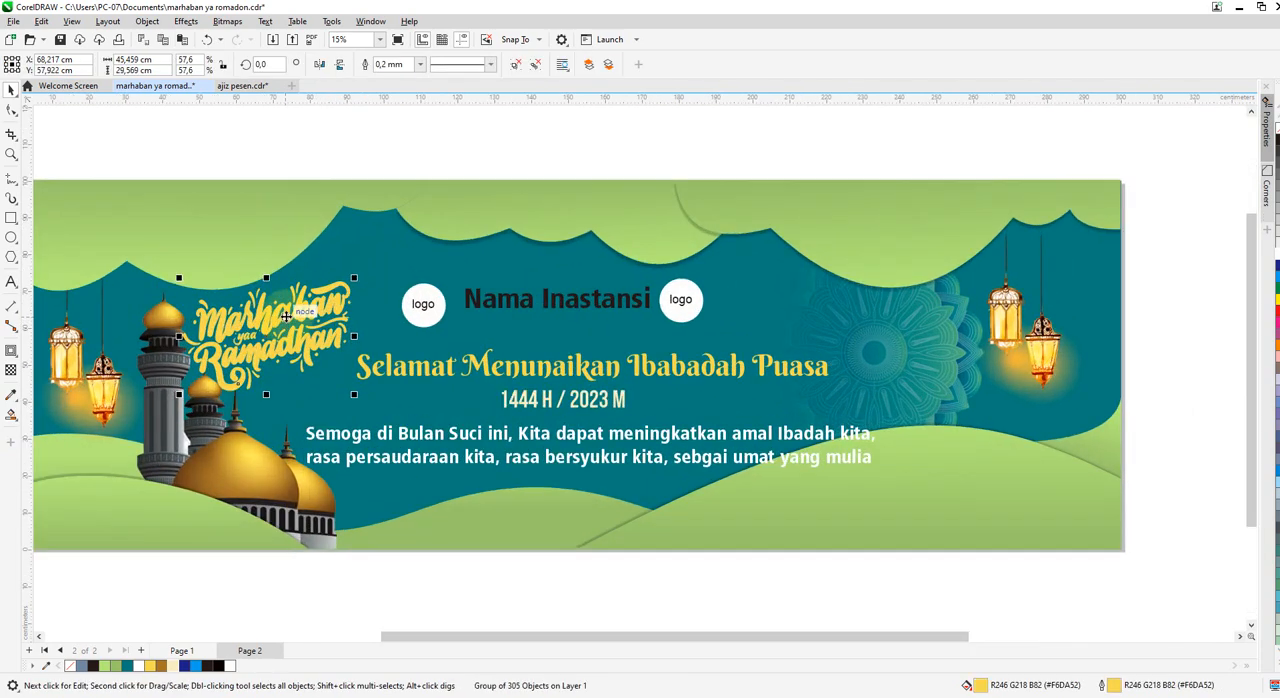
Duplicate the "Marhaban yaa Ramadhan" lettering and place the copy over the mandala, beside the right-hand lanterns.
{"action": "left_click_drag", "start_coordinate": [287, 321], "coordinate": [916, 316]}
{"action": "right_click", "coordinate": [916, 316]}
{"action": "scroll", "coordinate": [930, 335], "scroll_direction": "down", "scroll_amount": 2}
{"action": "left_click", "coordinate": [1064, 319]}
{"action": "scroll", "coordinate": [834, 350], "scroll_direction": "up", "scroll_amount": 2}
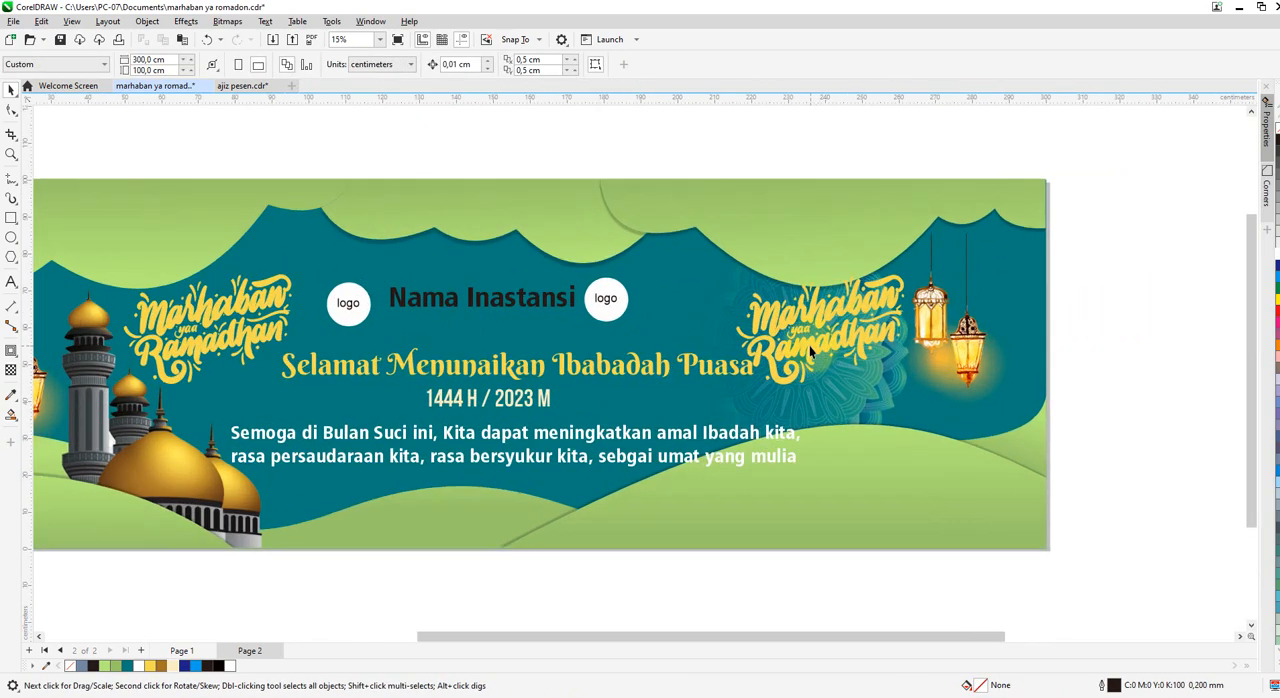
Scale down the lettering copy over the mandala slightly and shift it closer to the right-hand lanterns.
{"action": "left_click", "coordinate": [882, 301]}
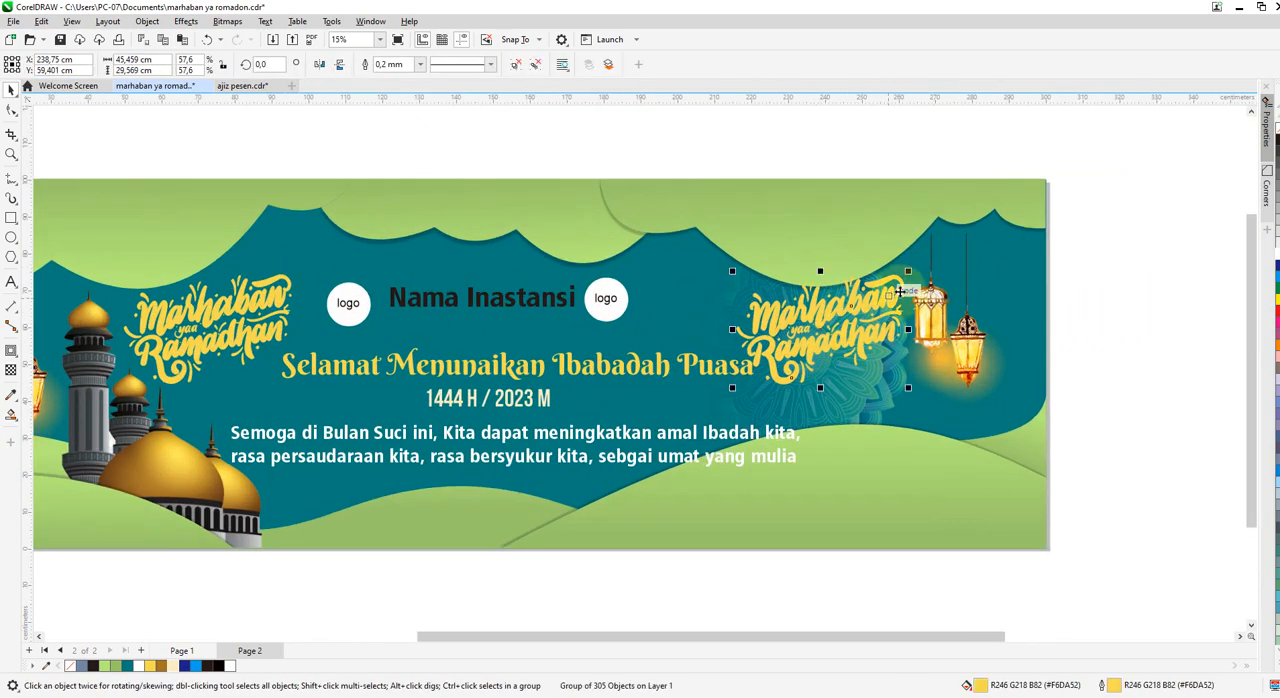
{"action": "left_click_drag", "start_coordinate": [911, 272], "coordinate": [890, 286]}
{"action": "mouse_move", "coordinate": [823, 326]}
{"action": "left_mouse_down"}
{"action": "mouse_move", "coordinate": [844, 318]}
{"action": "mouse_move", "coordinate": [838, 346]}
{"action": "mouse_move", "coordinate": [839, 335]}
{"action": "left_mouse_up"}
{"action": "scroll", "coordinate": [362, 357], "scroll_direction": "down", "scroll_amount": 2}
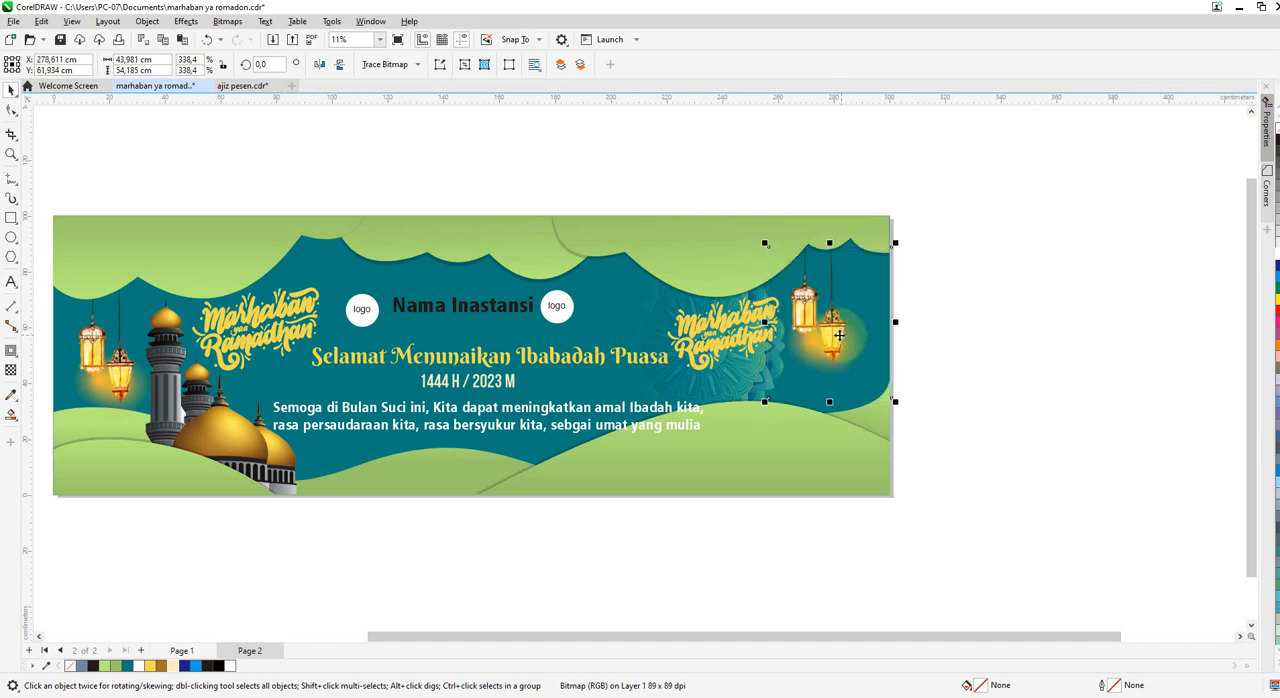
{"action": "left_click", "coordinate": [838, 335]}
{"action": "left_click", "coordinate": [1005, 262]}
{"action": "scroll", "coordinate": [875, 366], "scroll_direction": "down", "scroll_amount": 2}
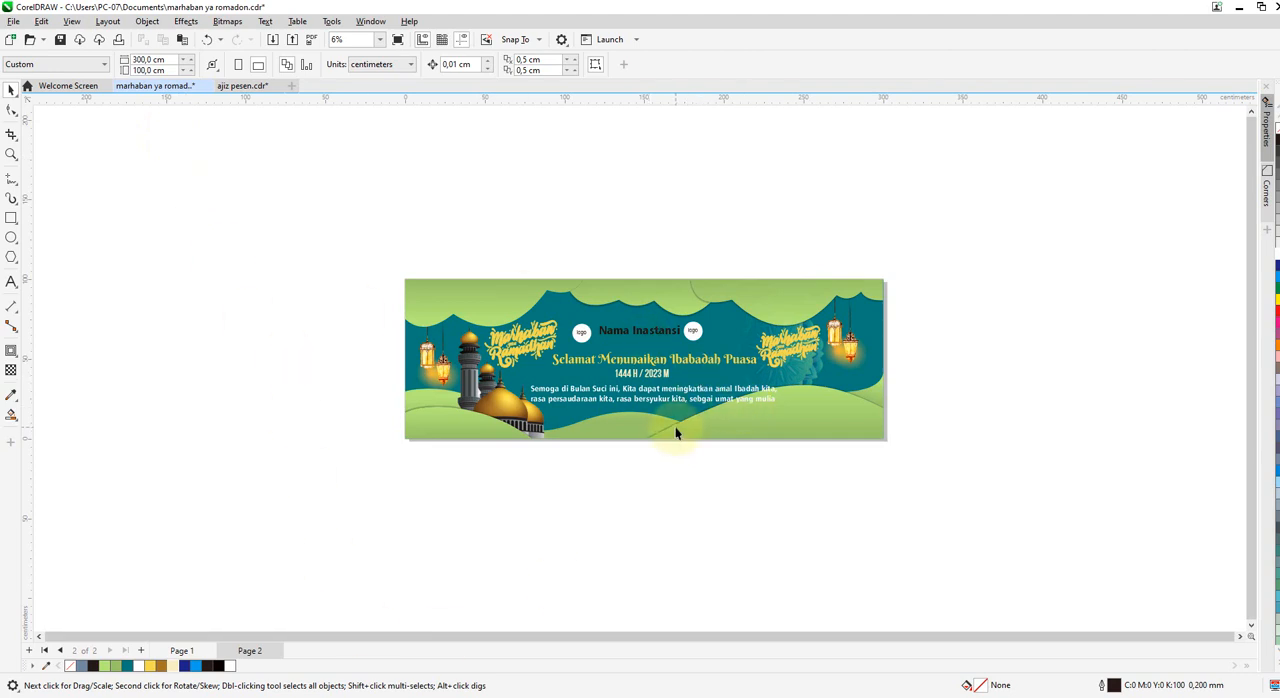
Switch to the "ajiz pesen.cdr" document and add a page-sized 400 × 250 cm rectangle on page 2.
{"action": "key", "text": "ctrl+Tab"}
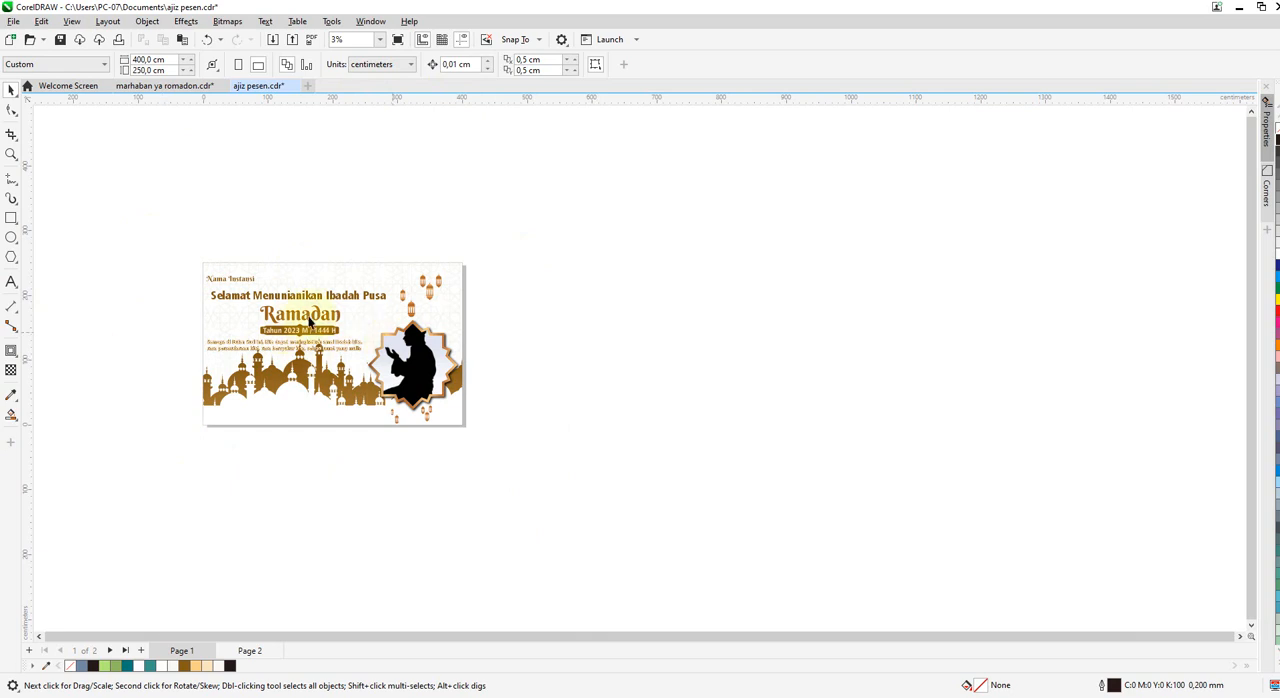
{"action": "left_click", "coordinate": [252, 651]}
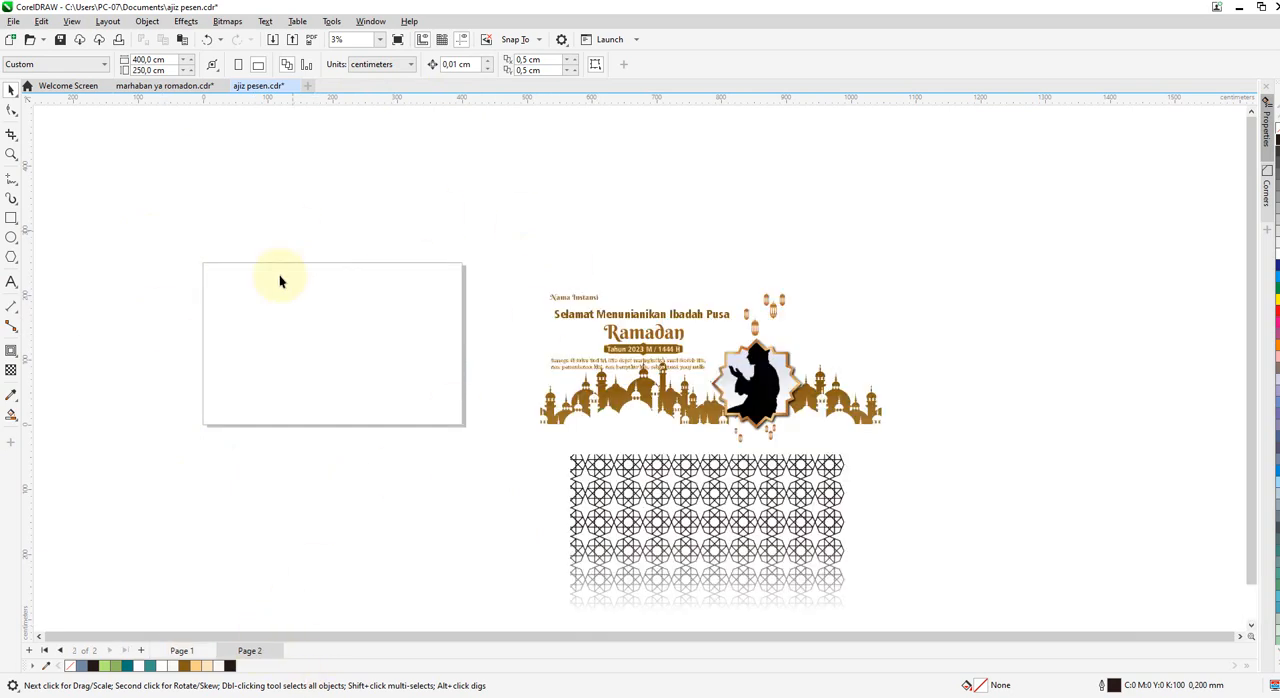
{"action": "double_click", "coordinate": [10, 219]}
{"action": "left_click", "coordinate": [12, 91]}
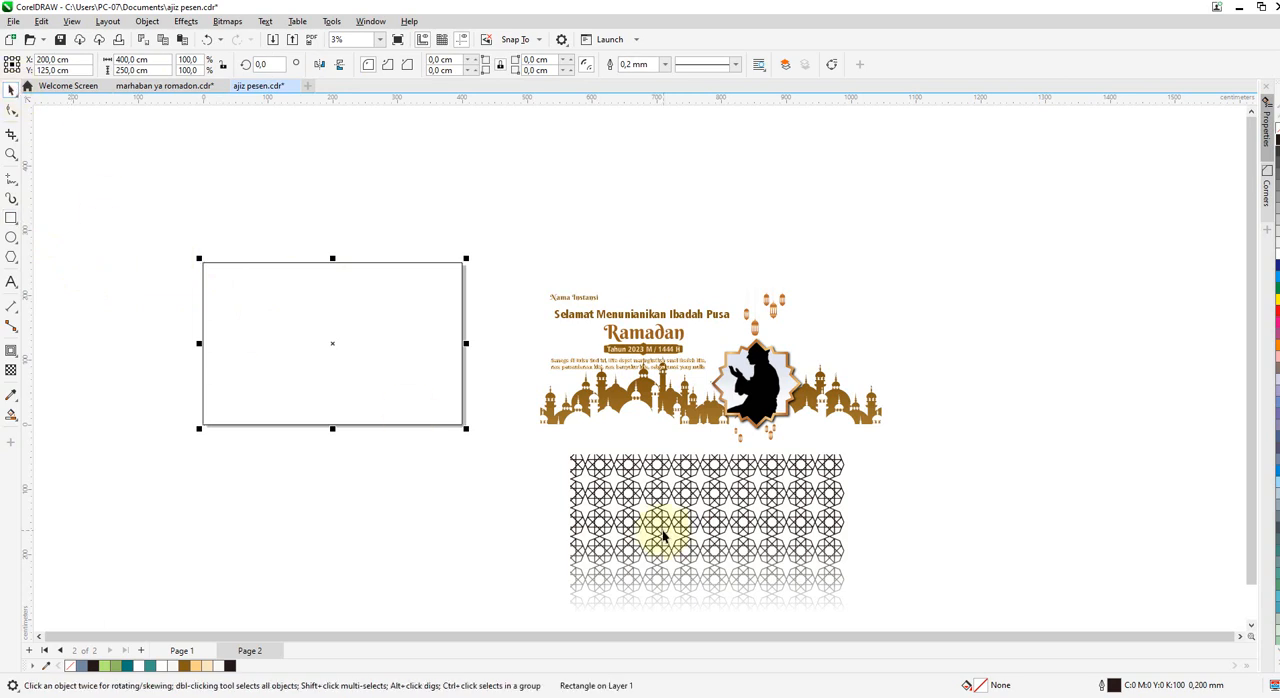
{"action": "left_click", "coordinate": [663, 529]}
{"action": "right_click", "coordinate": [664, 530]}
{"action": "left_click", "coordinate": [475, 516]}
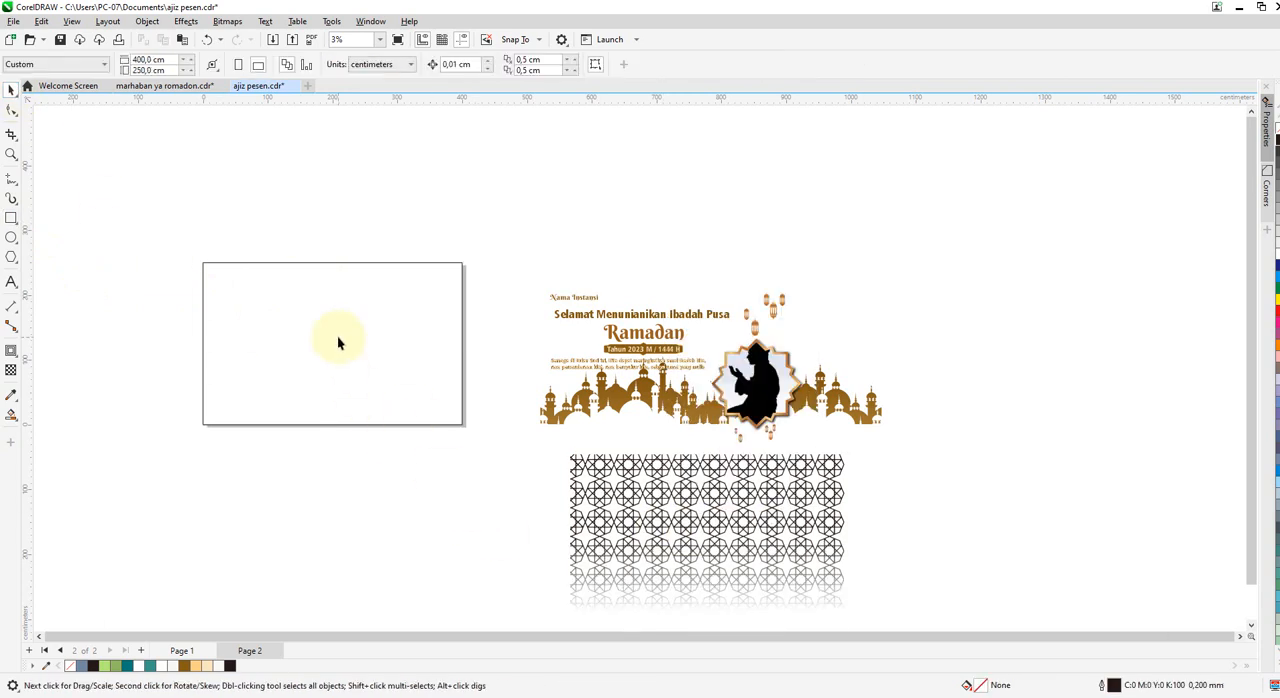
Fill the page-sized rectangle with white and remove its outline.
{"action": "left_click", "coordinate": [337, 340]}
{"action": "left_click", "coordinate": [166, 666]}
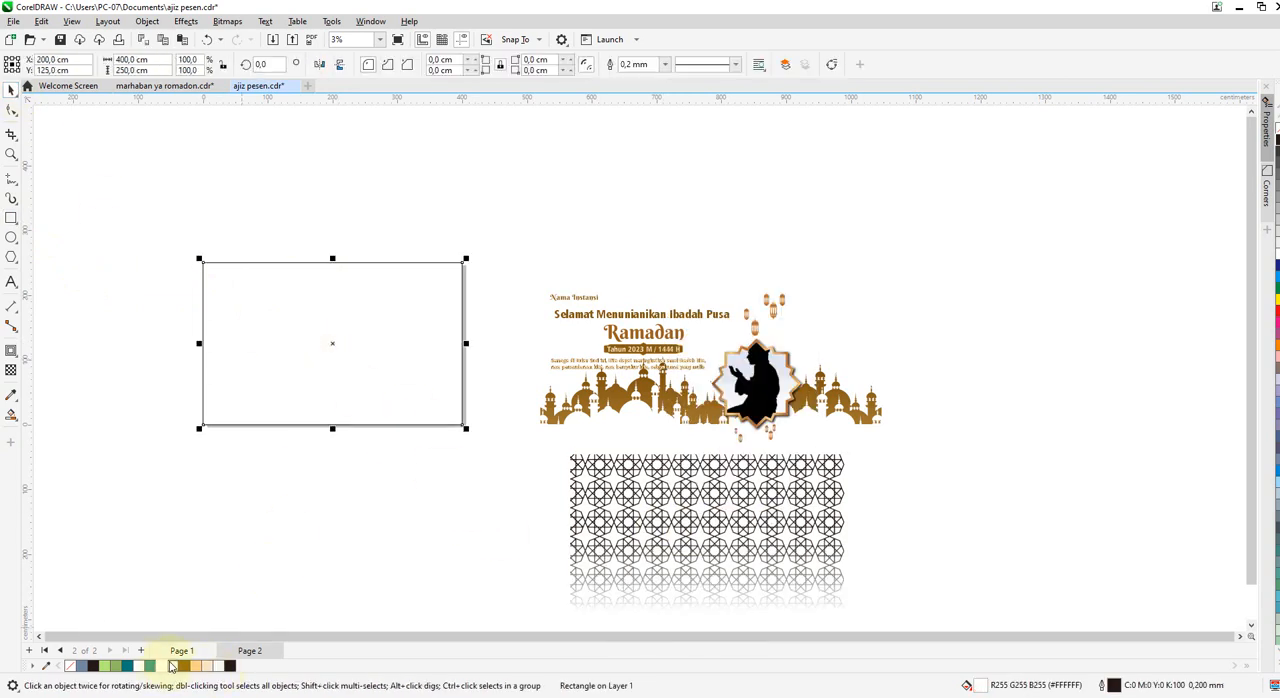
{"action": "right_click", "coordinate": [69, 667]}
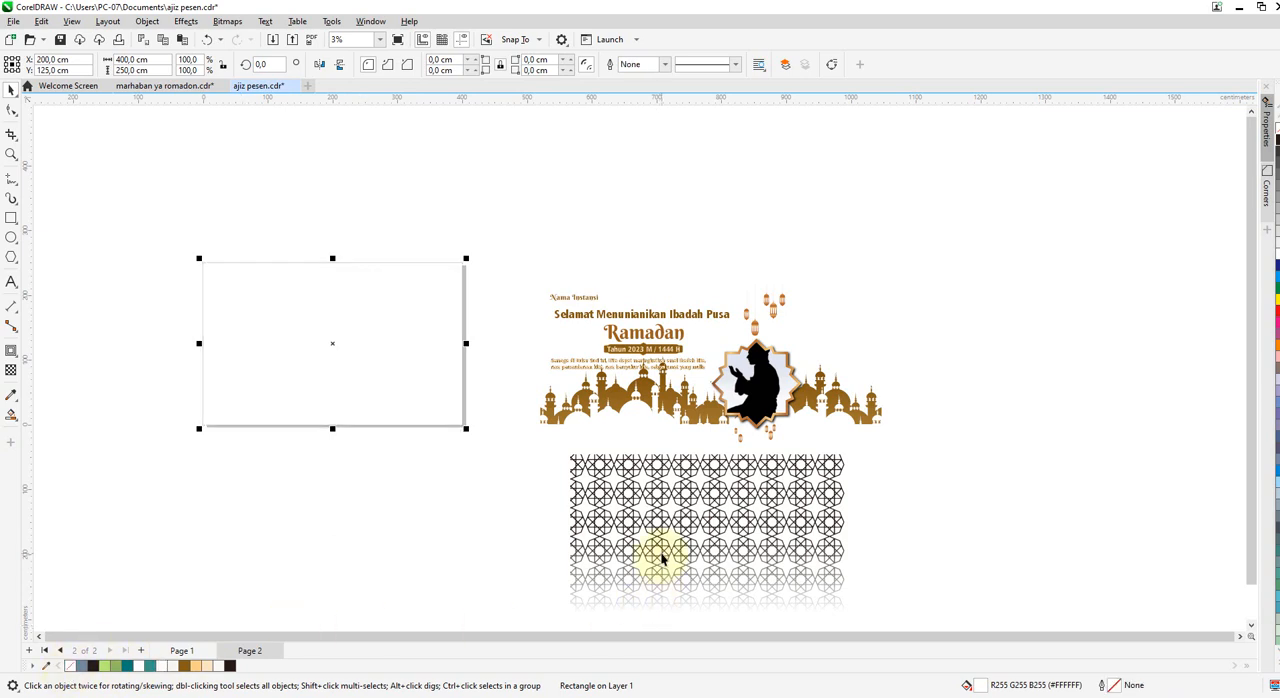
Fill the geometric star pattern with off-white #F9F8F4 and PowerClip it inside the page-sized rectangle.
{"action": "left_click", "coordinate": [655, 550]}
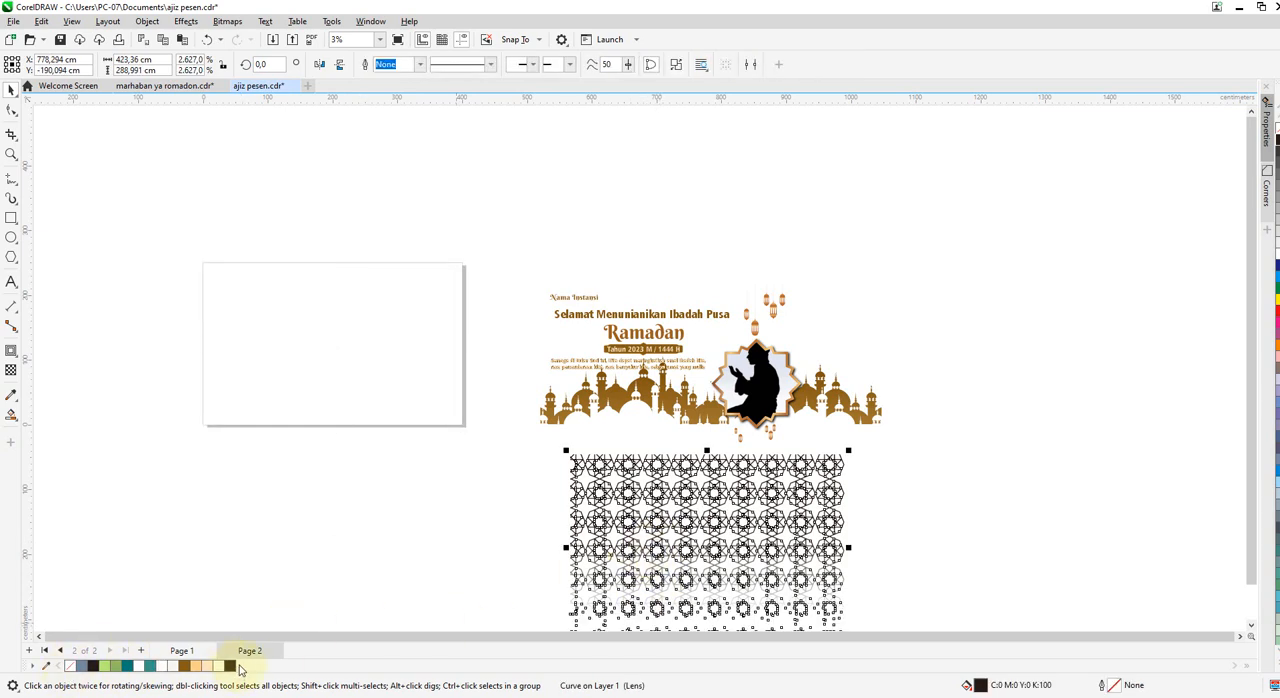
{"action": "left_click", "coordinate": [222, 666]}
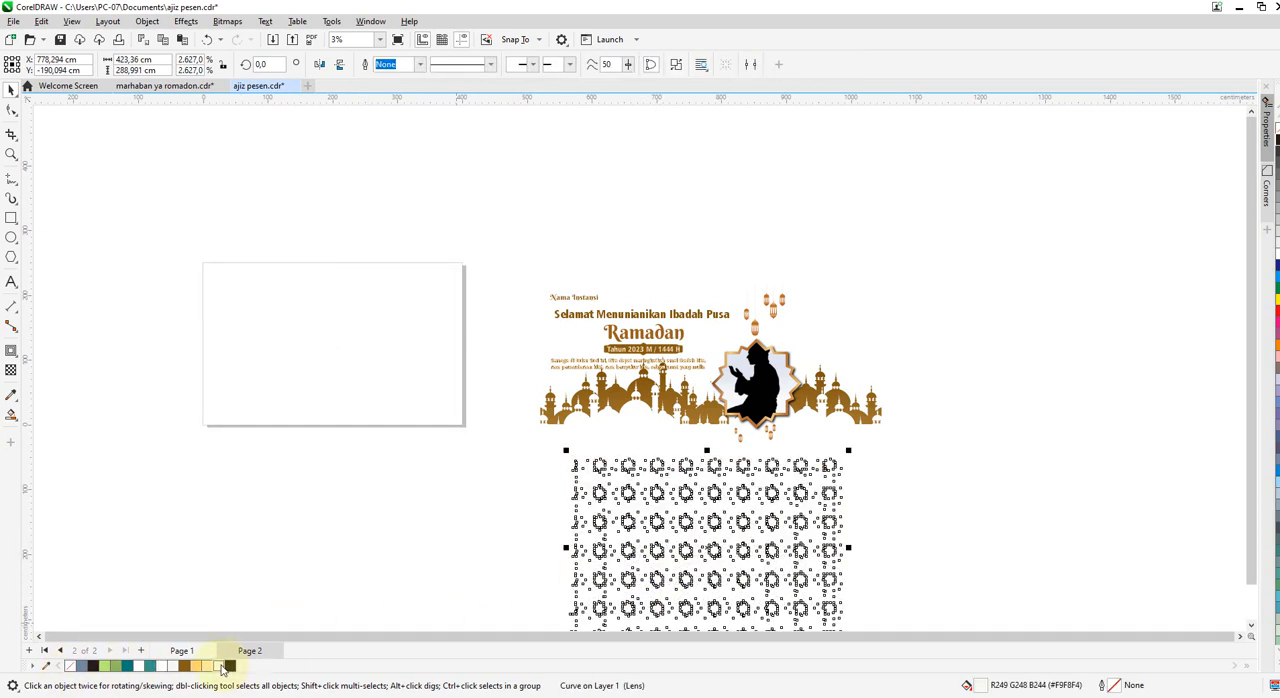
{"action": "right_click", "coordinate": [712, 553]}
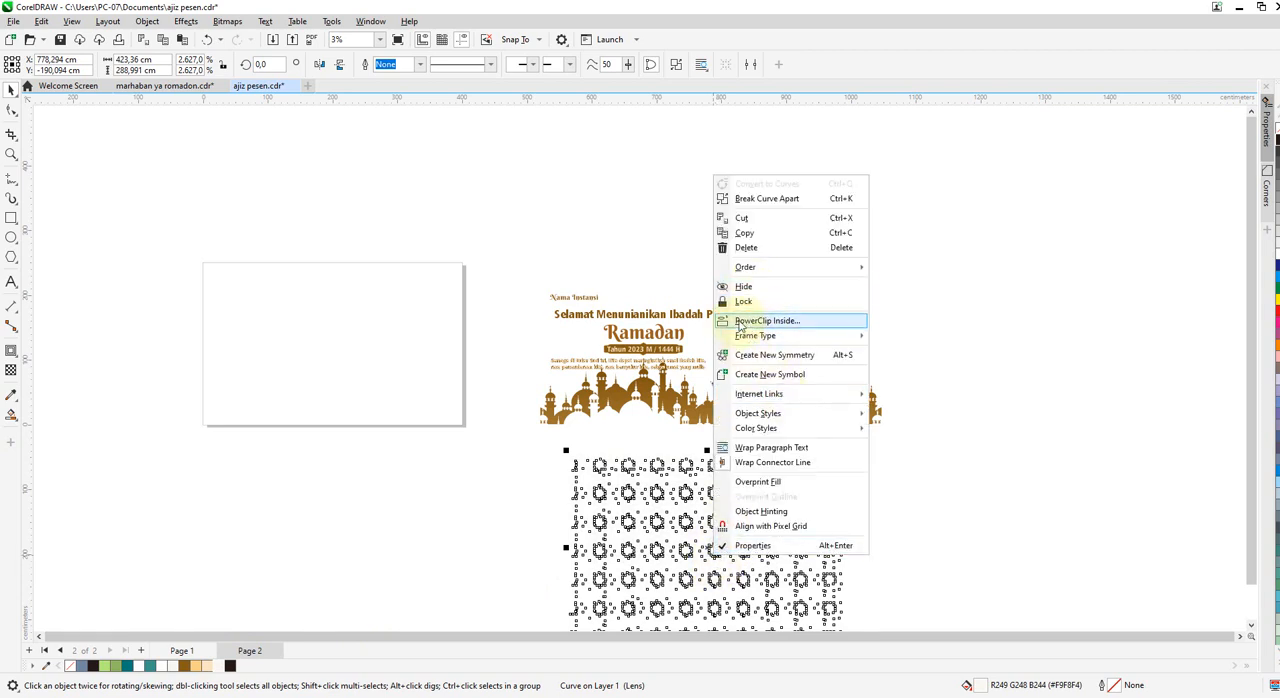
{"action": "left_click", "coordinate": [394, 350]}
{"action": "left_click", "coordinate": [309, 316]}
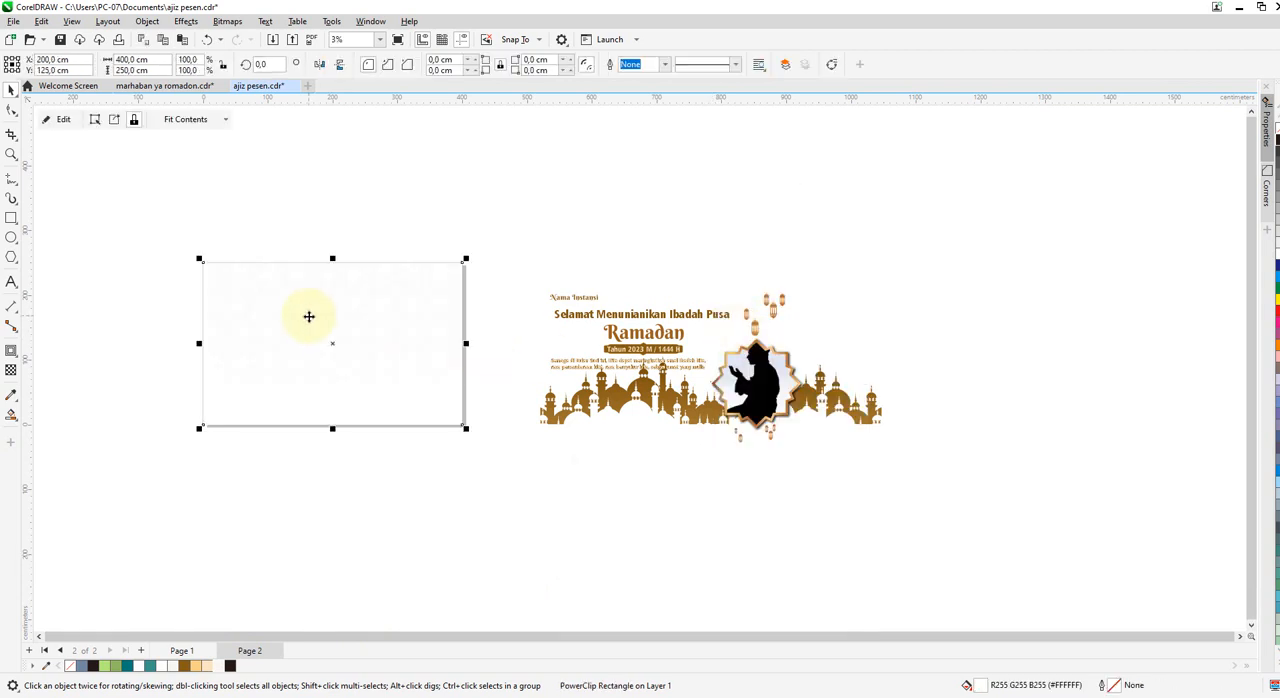
{"action": "left_click", "coordinate": [497, 252]}
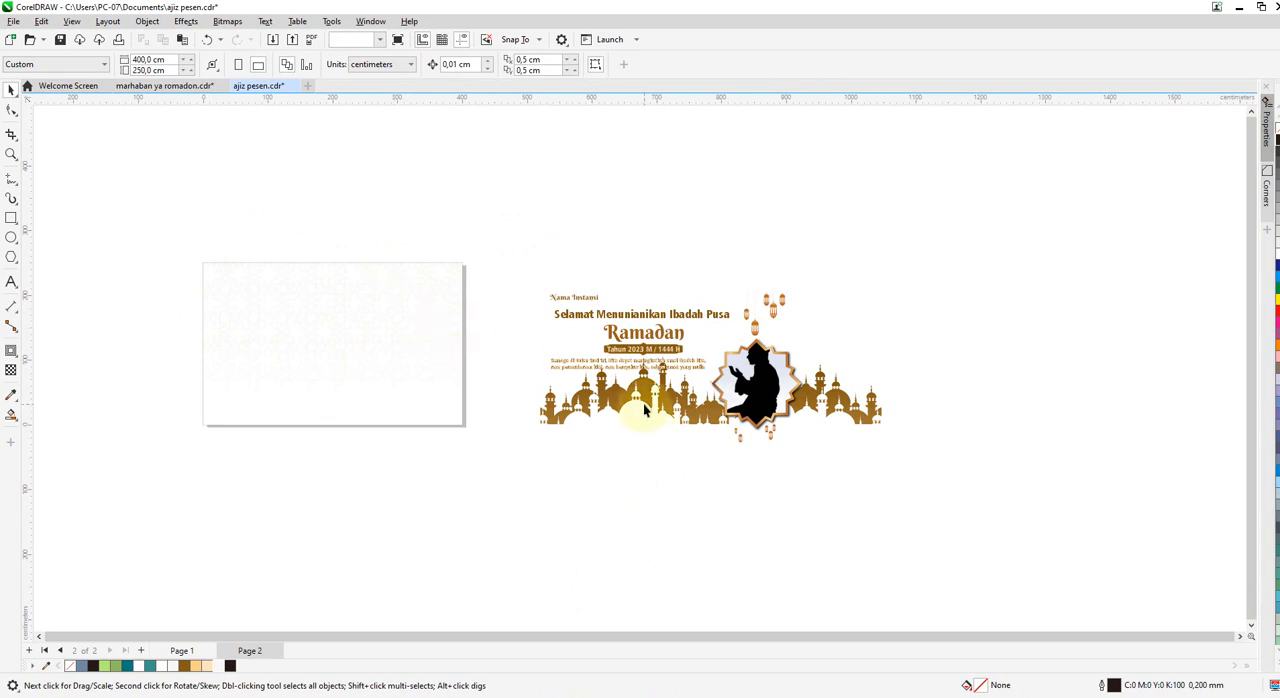
{"action": "left_click_drag", "start_coordinate": [645, 397], "coordinate": [557, 514]}
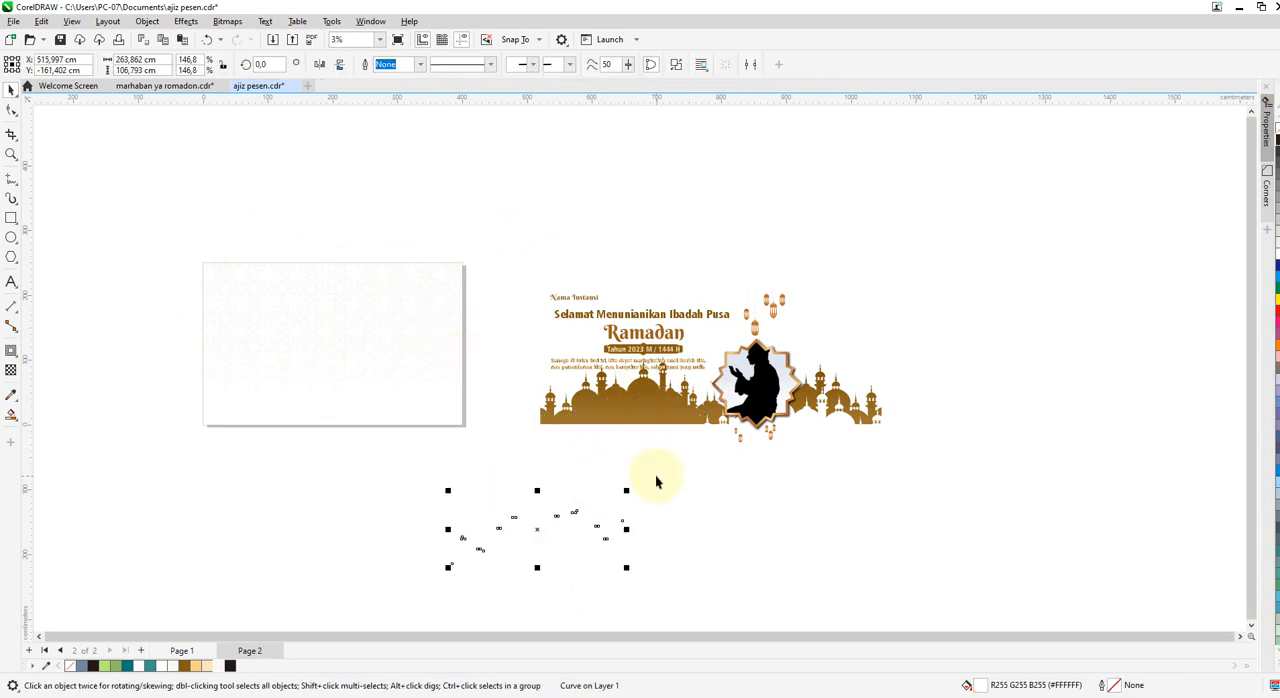
{"action": "key", "text": "ctrl+z"}
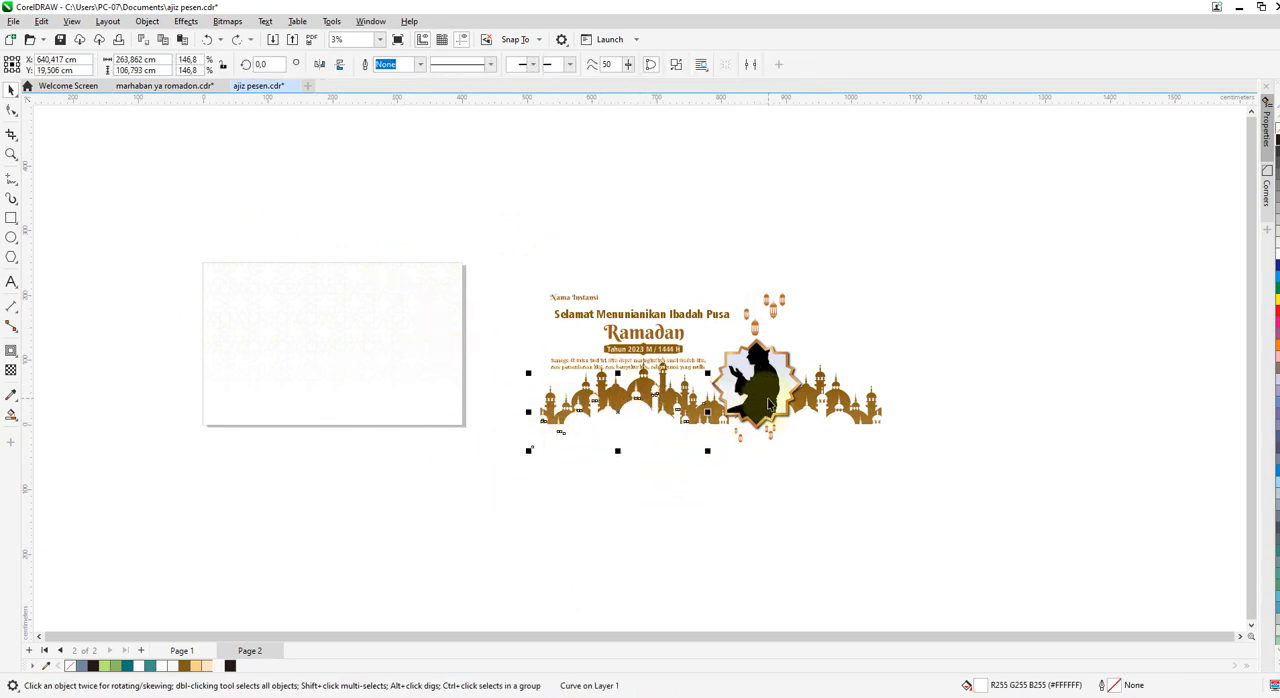
{"action": "left_click_drag", "start_coordinate": [767, 403], "coordinate": [981, 329]}
{"action": "key", "text": "ctrl+z"}
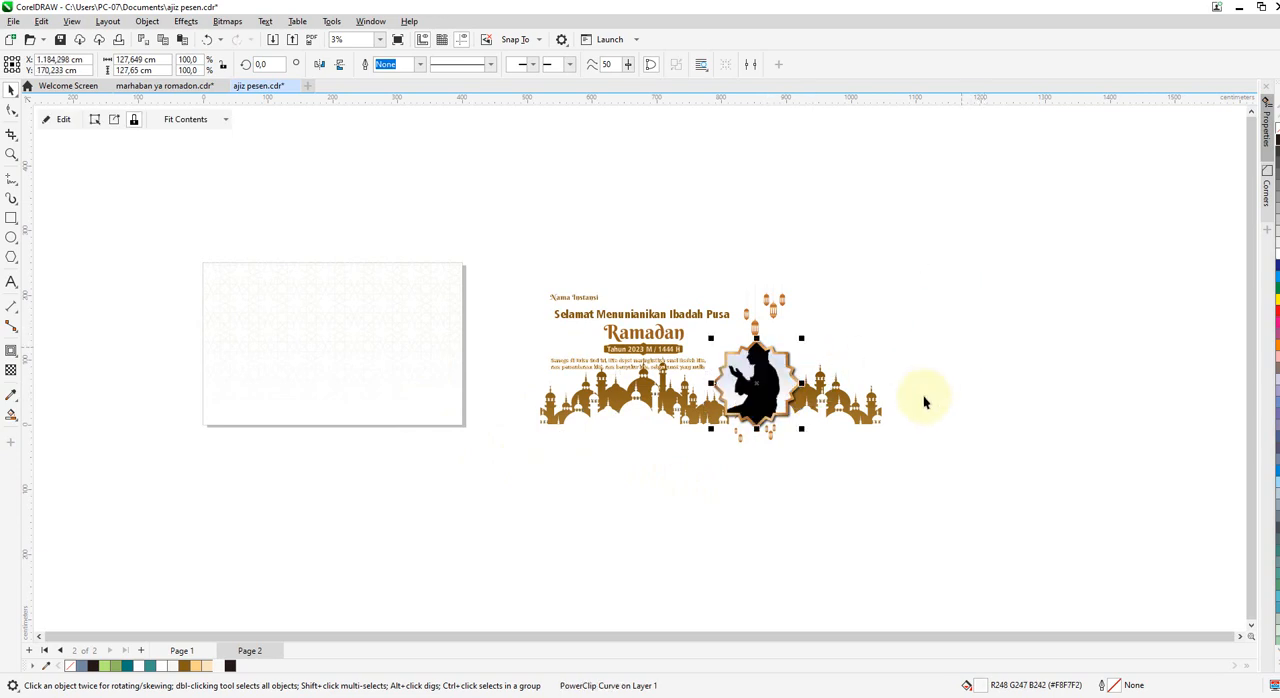
Group the four brown and white mosque silhouette pieces and PowerClip them inside the page-sized rectangle.
{"action": "left_click", "coordinate": [858, 408]}
{"action": "left_click", "coordinate": [823, 429], "text": "shift"}
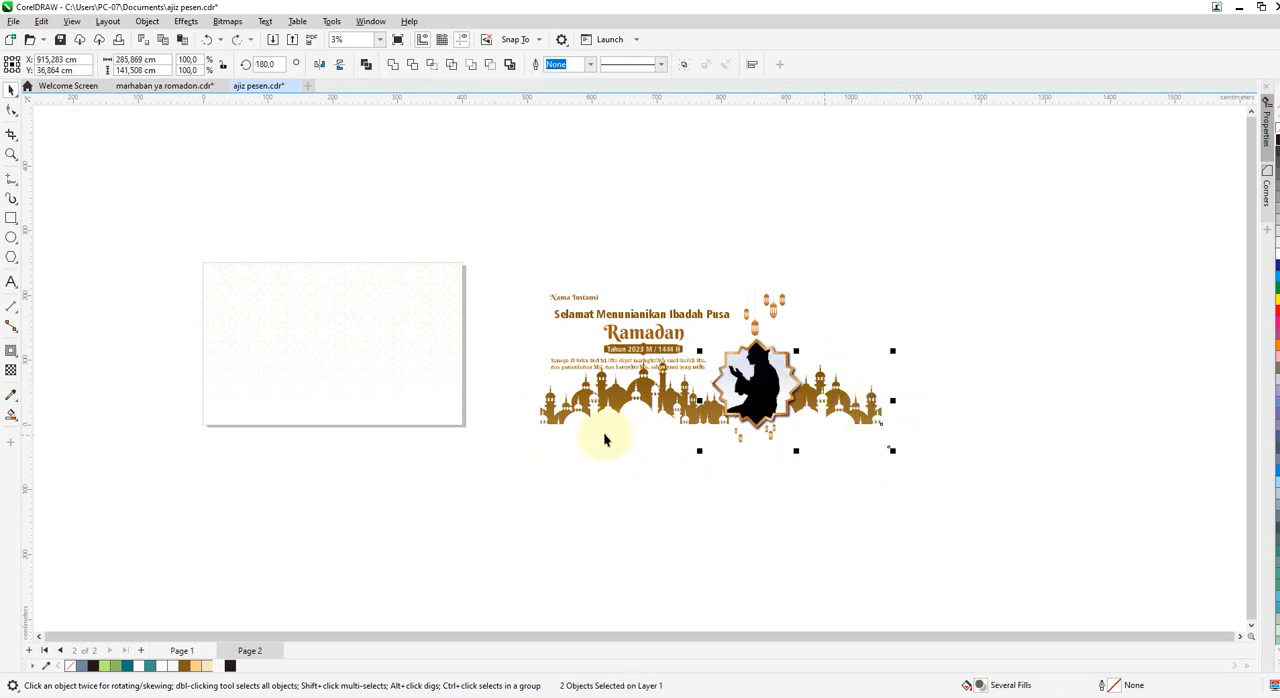
{"action": "left_click", "coordinate": [606, 434], "text": "shift"}
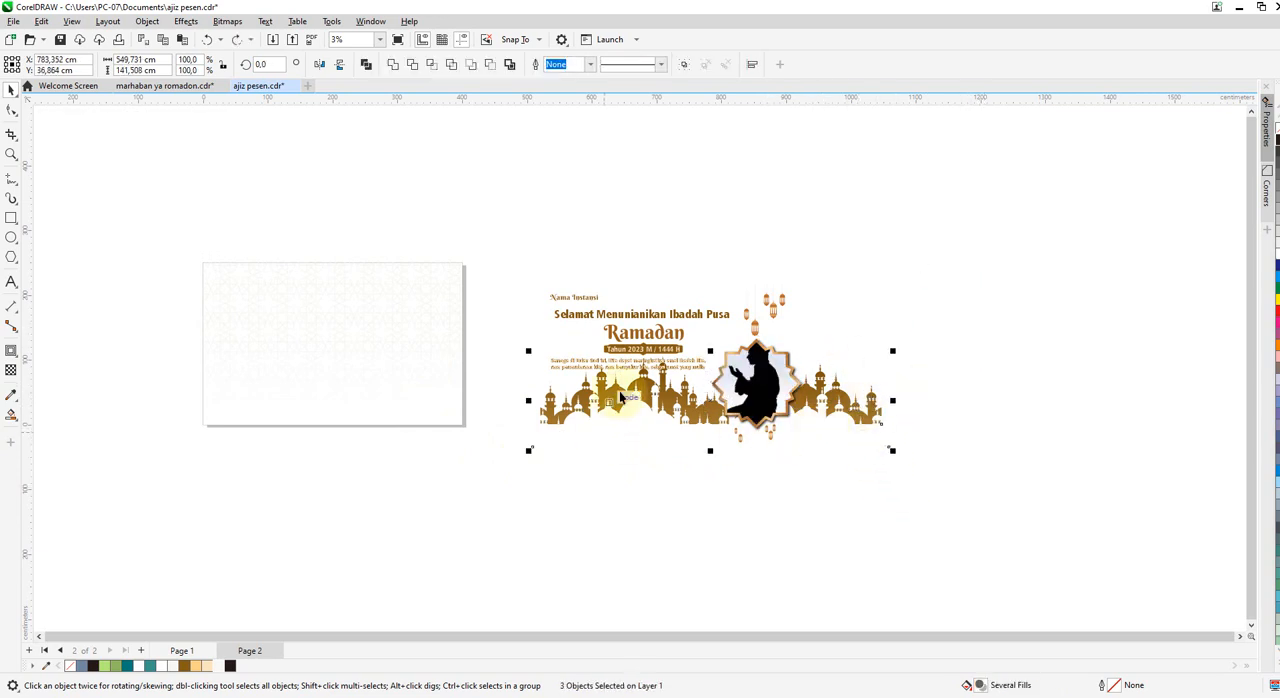
{"action": "left_click", "coordinate": [684, 64]}
{"action": "right_click", "coordinate": [661, 421]}
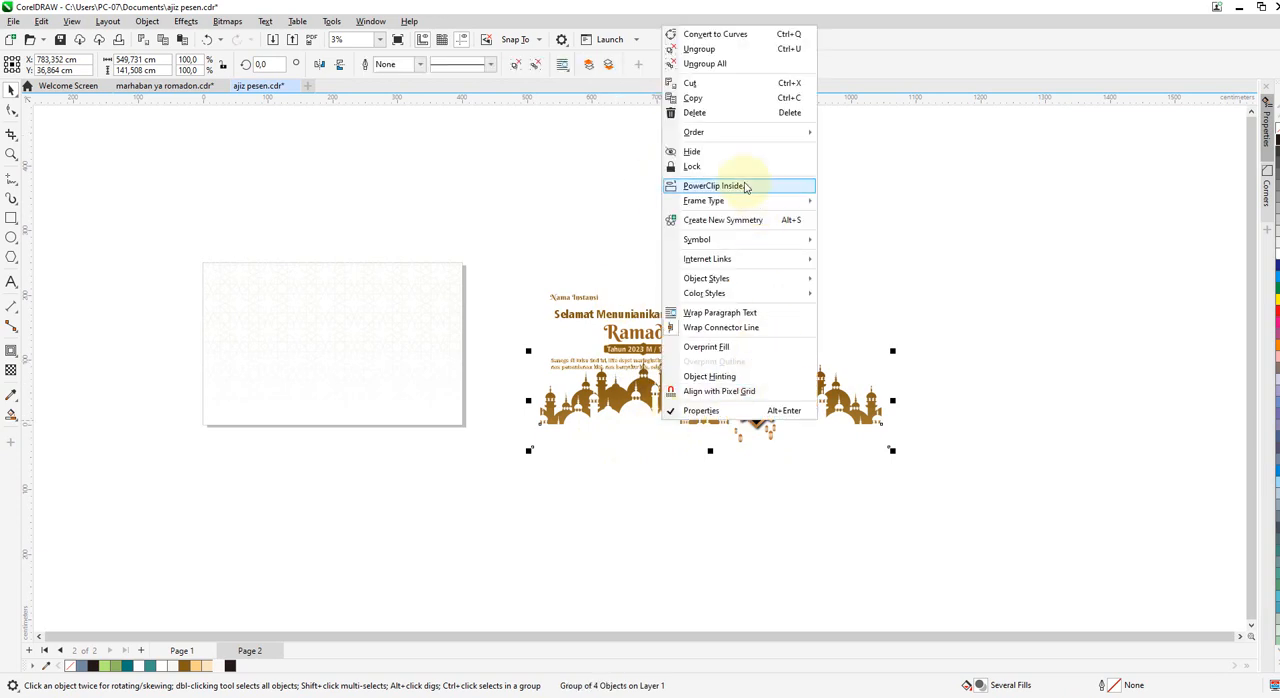
{"action": "left_click", "coordinate": [712, 183]}
{"action": "left_click", "coordinate": [309, 407]}
Edit the rectangle's PowerClip contents and move the mosque silhouettes down into the lower half of the page.
{"action": "right_click", "coordinate": [356, 340]}
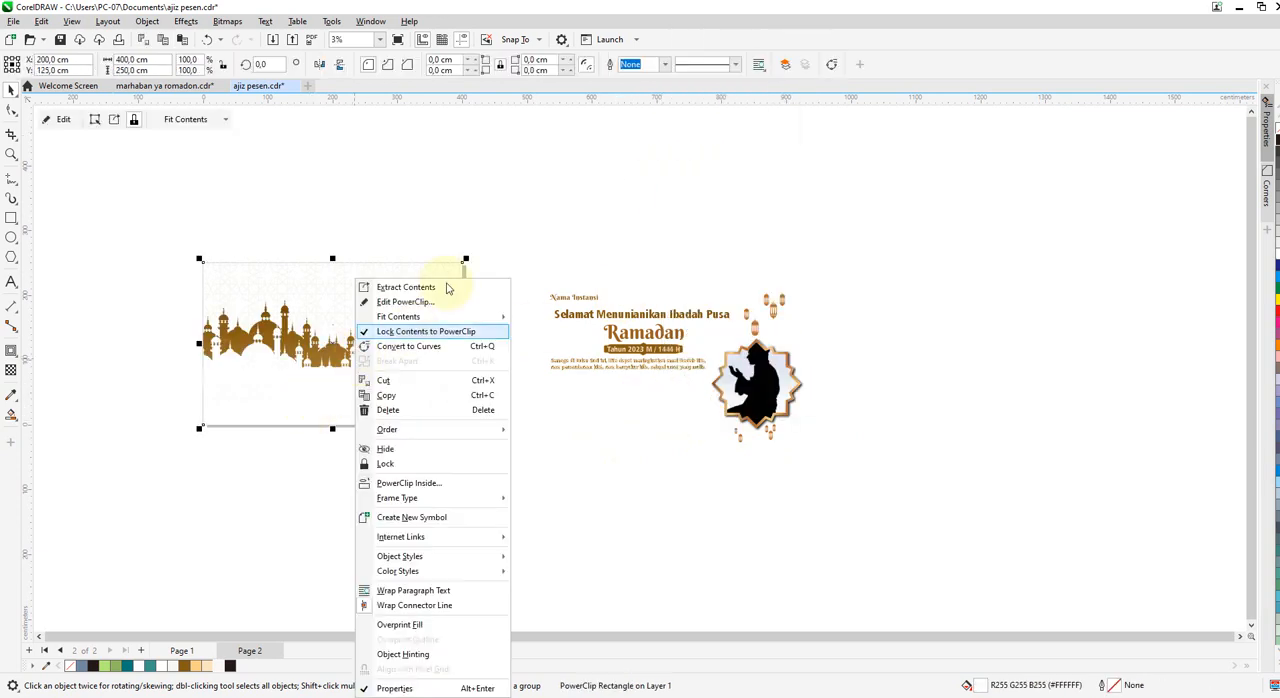
{"action": "left_click", "coordinate": [405, 302]}
{"action": "left_click", "coordinate": [70, 122]}
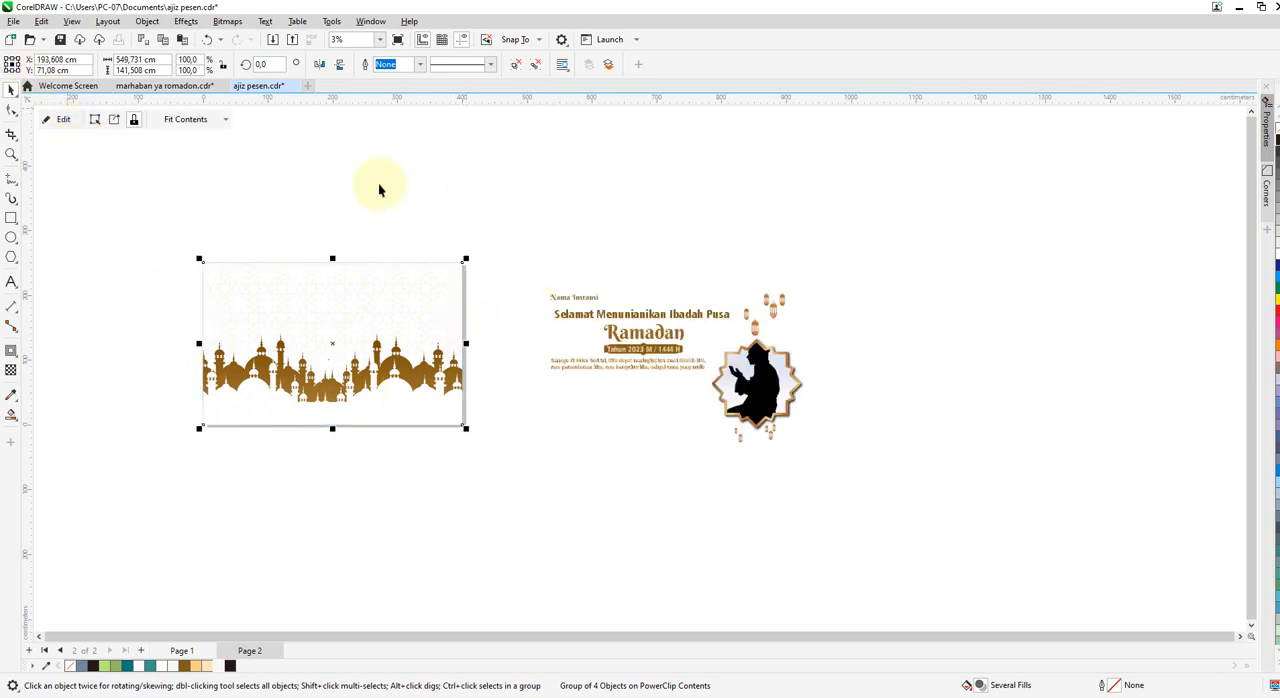
{"action": "left_click", "coordinate": [676, 486]}
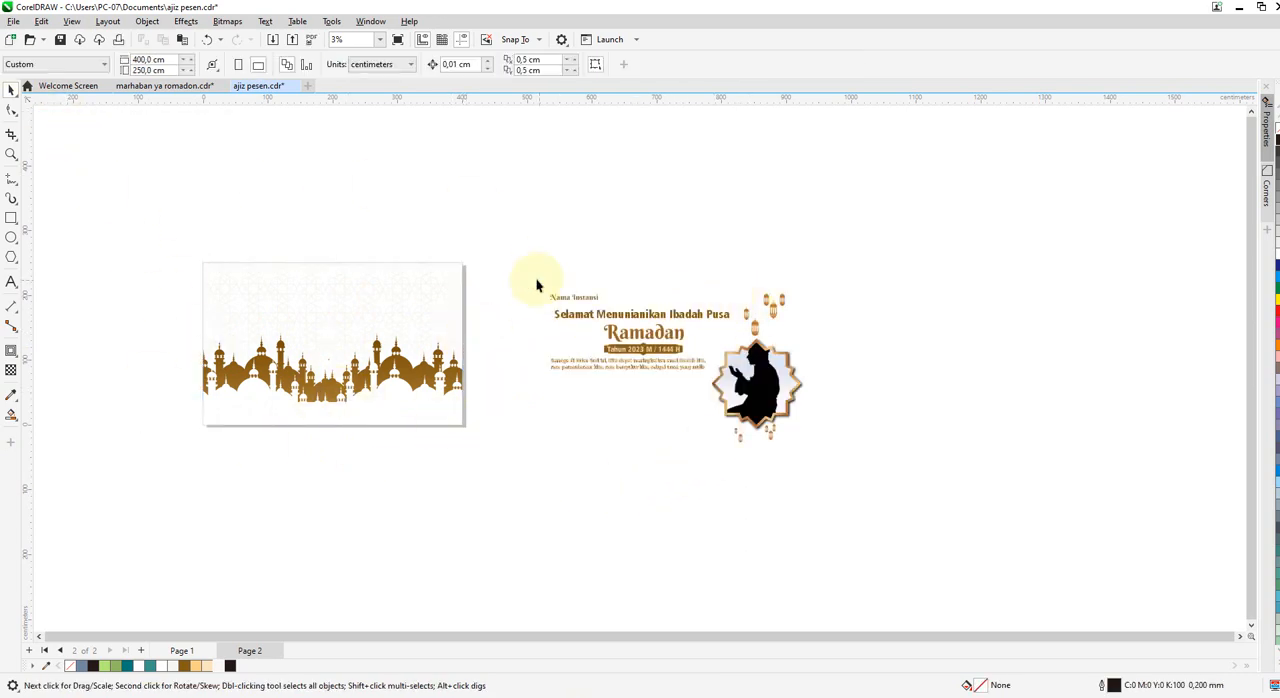
Move the "Nama Instansi" text to the page's upper-left area and draw a hexagon about 29 × 34 cm beside it.
{"action": "left_click_drag", "start_coordinate": [565, 303], "coordinate": [245, 318]}
{"action": "scroll", "coordinate": [258, 284], "scroll_direction": "up", "scroll_amount": 2}
{"action": "key", "text": "y"}
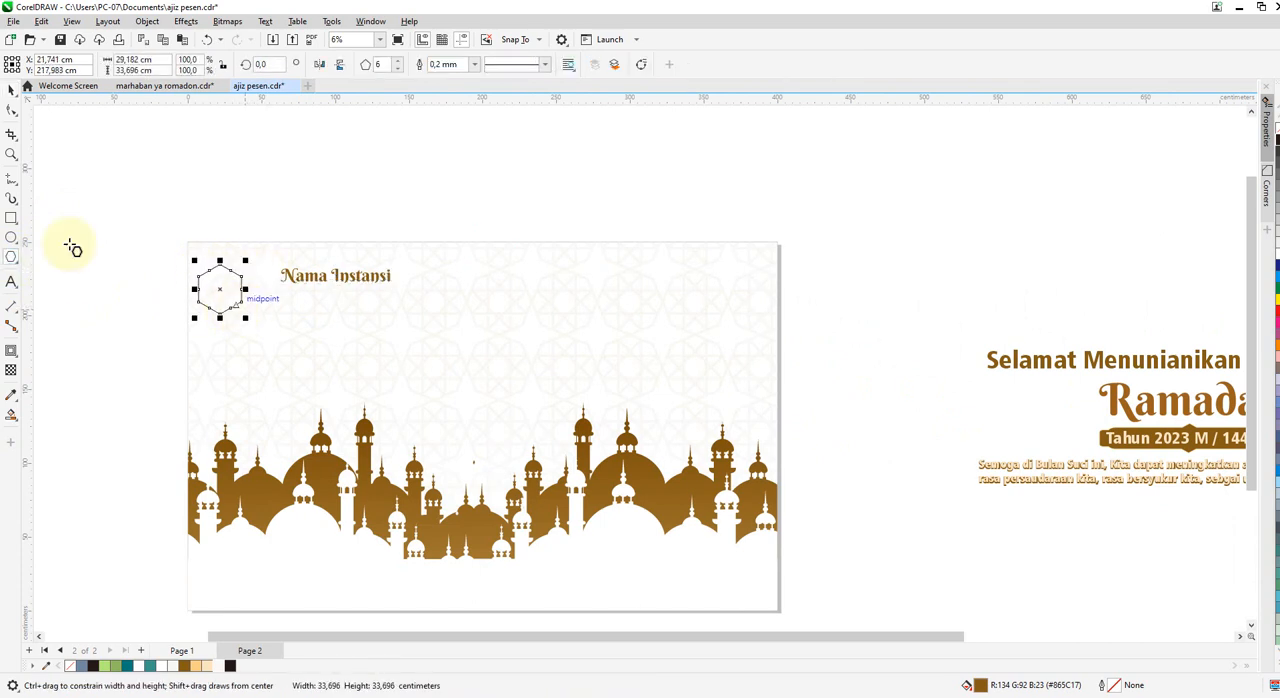
{"action": "left_click", "coordinate": [12, 90]}
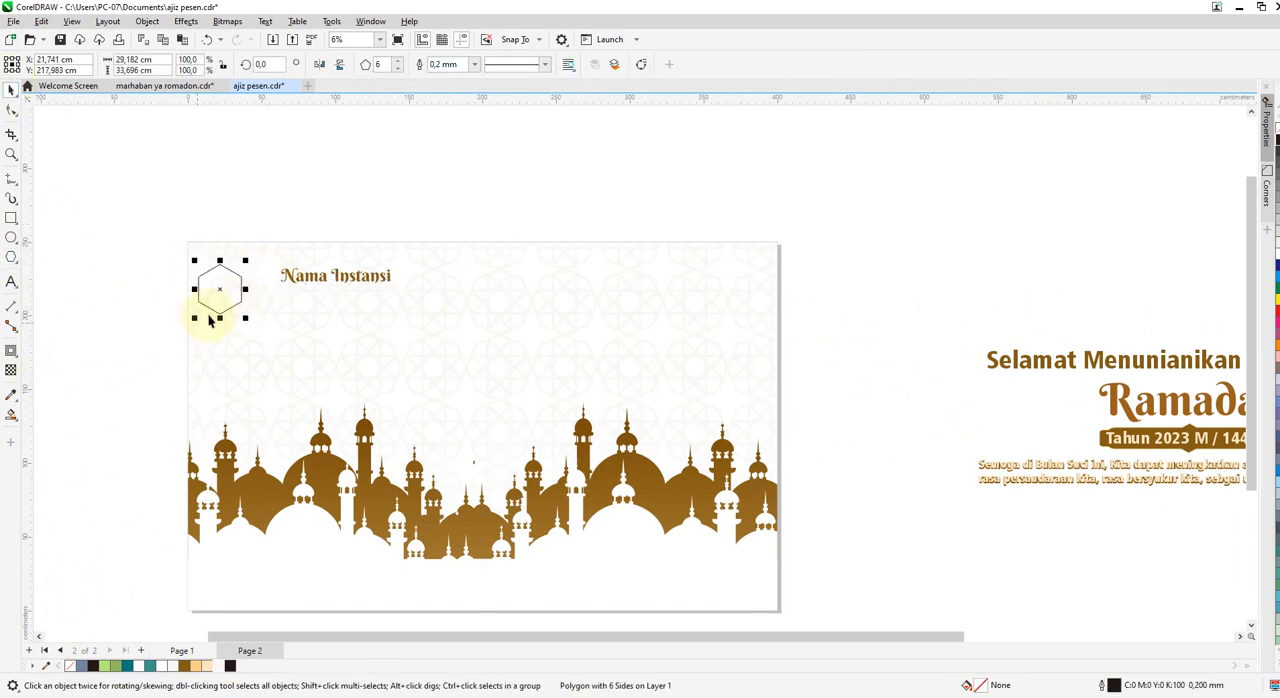
Add the text "Logo" outside the page near the hexagon and size it to about 33 × 14 cm.
{"action": "left_click", "coordinate": [11, 283]}
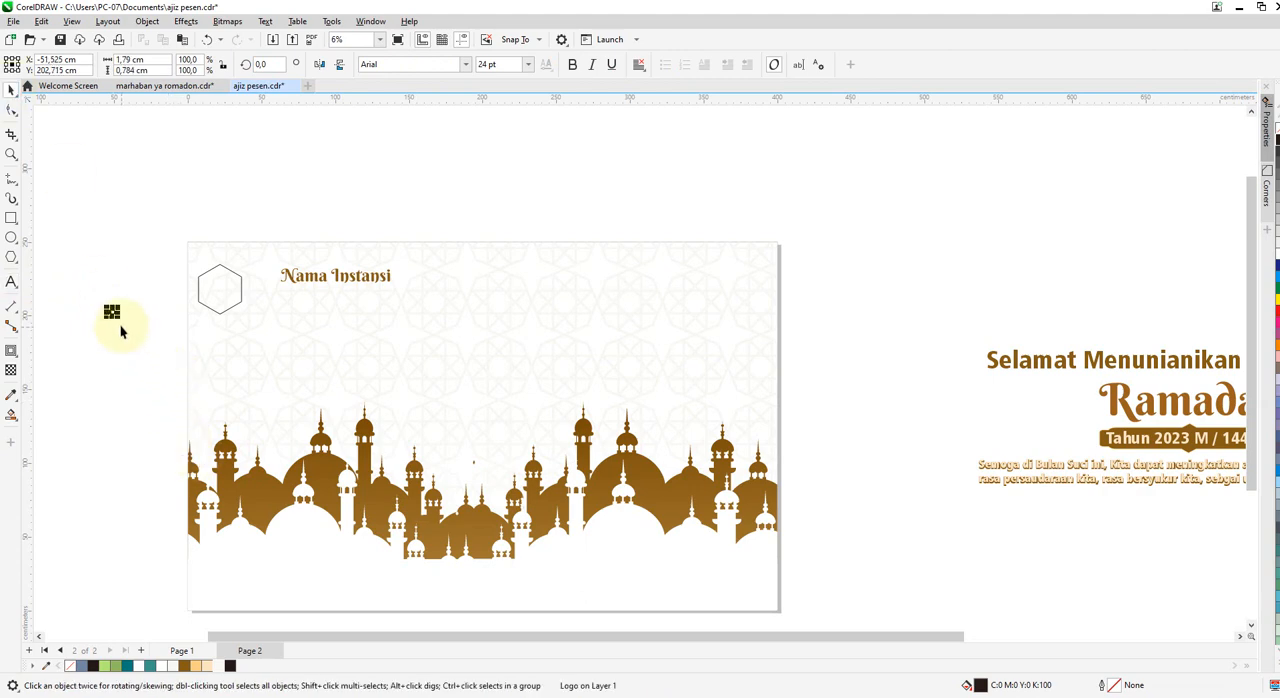
{"action": "left_click_drag", "start_coordinate": [119, 319], "coordinate": [201, 356]}
{"action": "scroll", "coordinate": [151, 338], "scroll_direction": "up", "scroll_amount": 1}
{"action": "scroll", "coordinate": [151, 338], "scroll_direction": "up", "scroll_amount": 1}
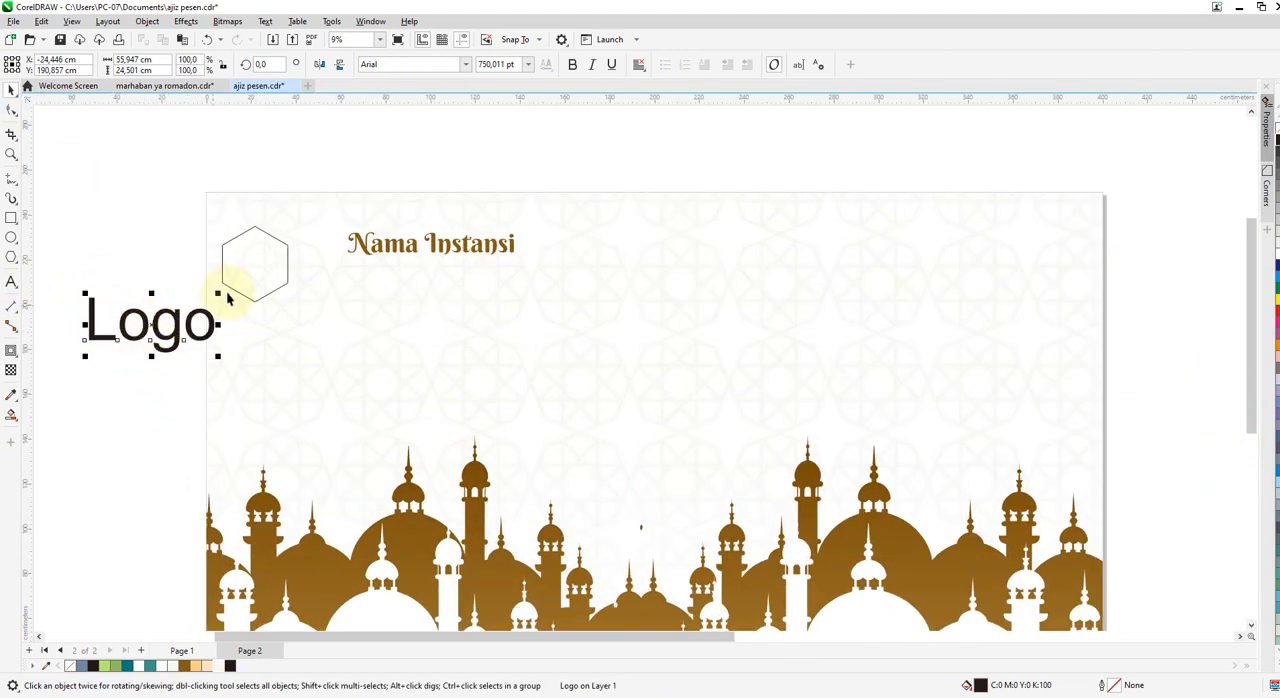
{"action": "left_click_drag", "start_coordinate": [221, 294], "coordinate": [248, 273]}
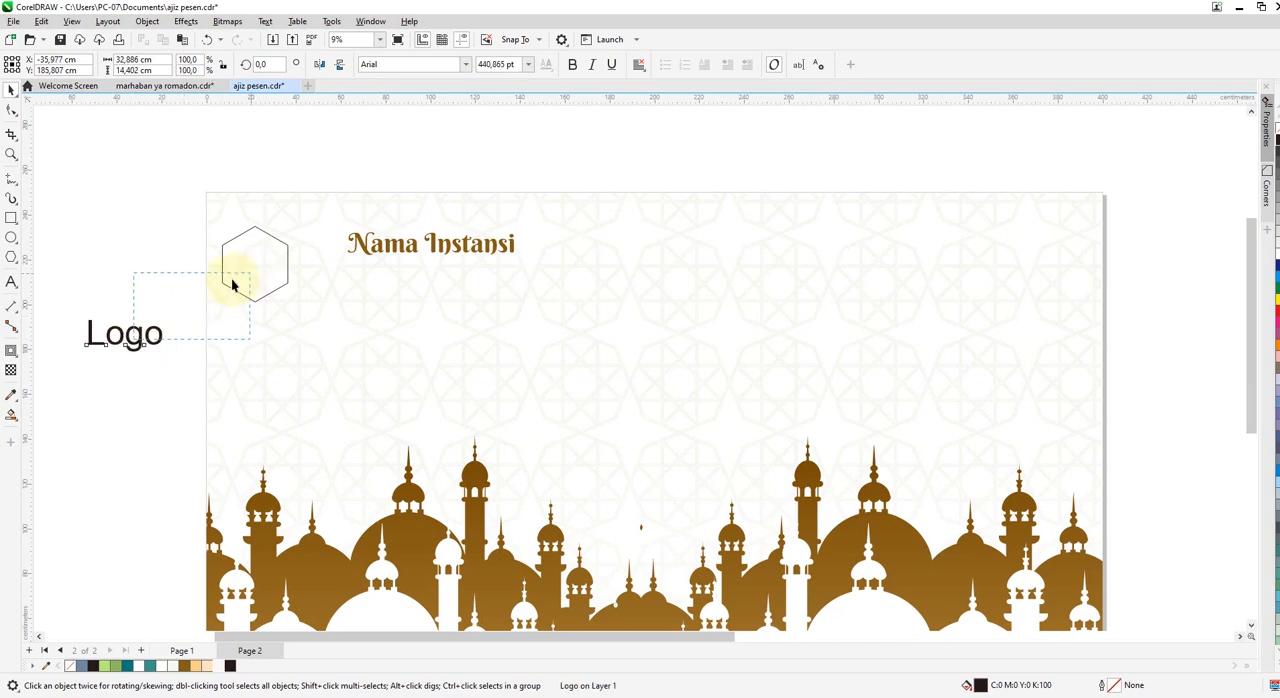
Fill the hexagon white and centre the "Logo" text on it, scaled down to fit inside the outline.
{"action": "left_click", "coordinate": [125, 334]}
{"action": "left_click_drag", "start_coordinate": [122, 338], "coordinate": [244, 271]}
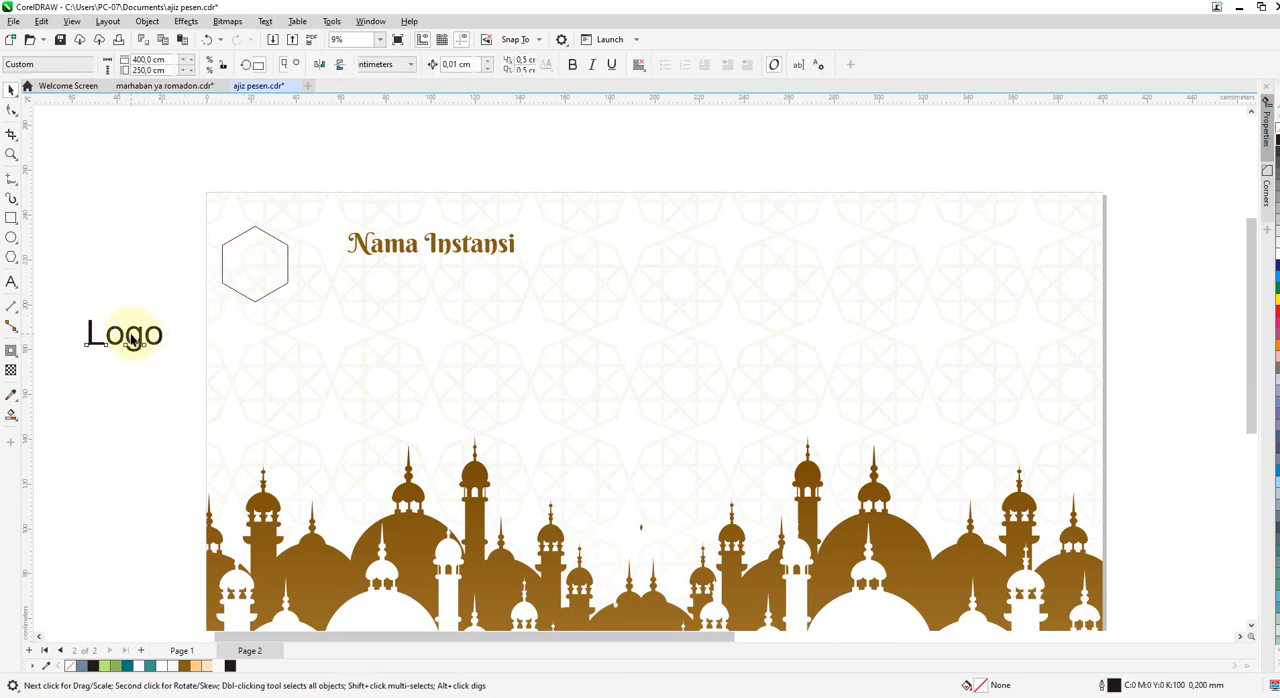
{"action": "left_click", "coordinate": [131, 336]}
{"action": "left_click", "coordinate": [241, 261]}
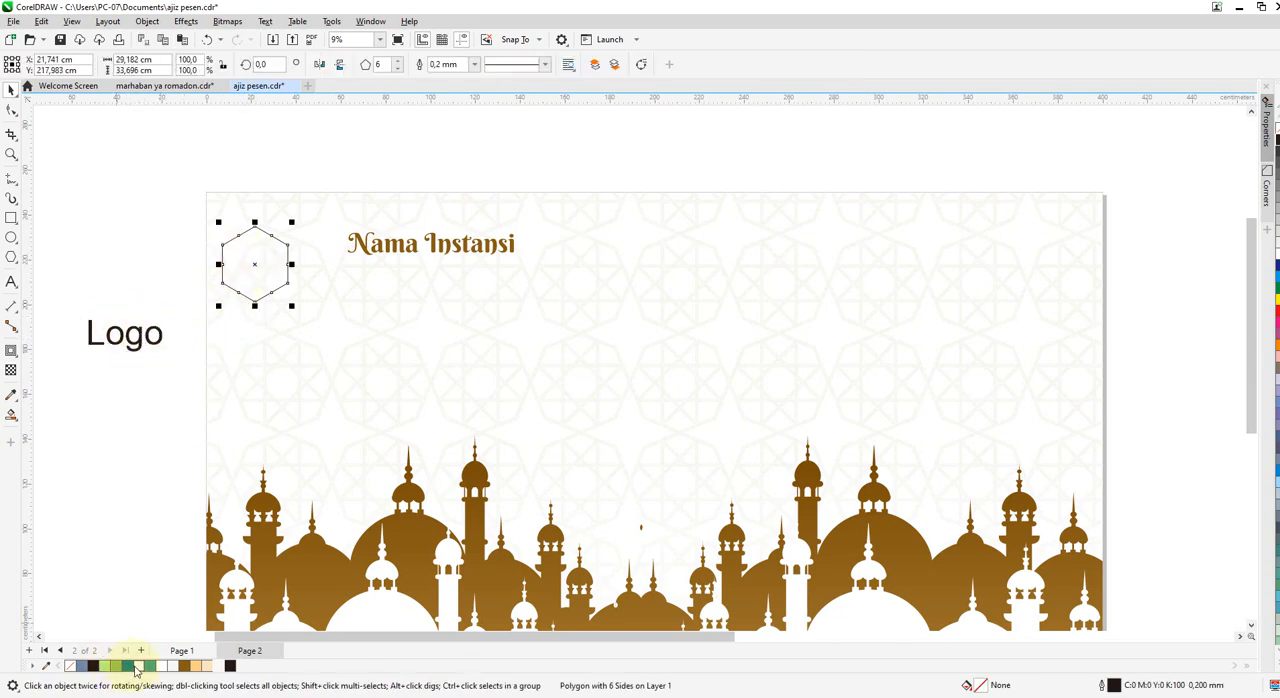
{"action": "left_click", "coordinate": [127, 342]}
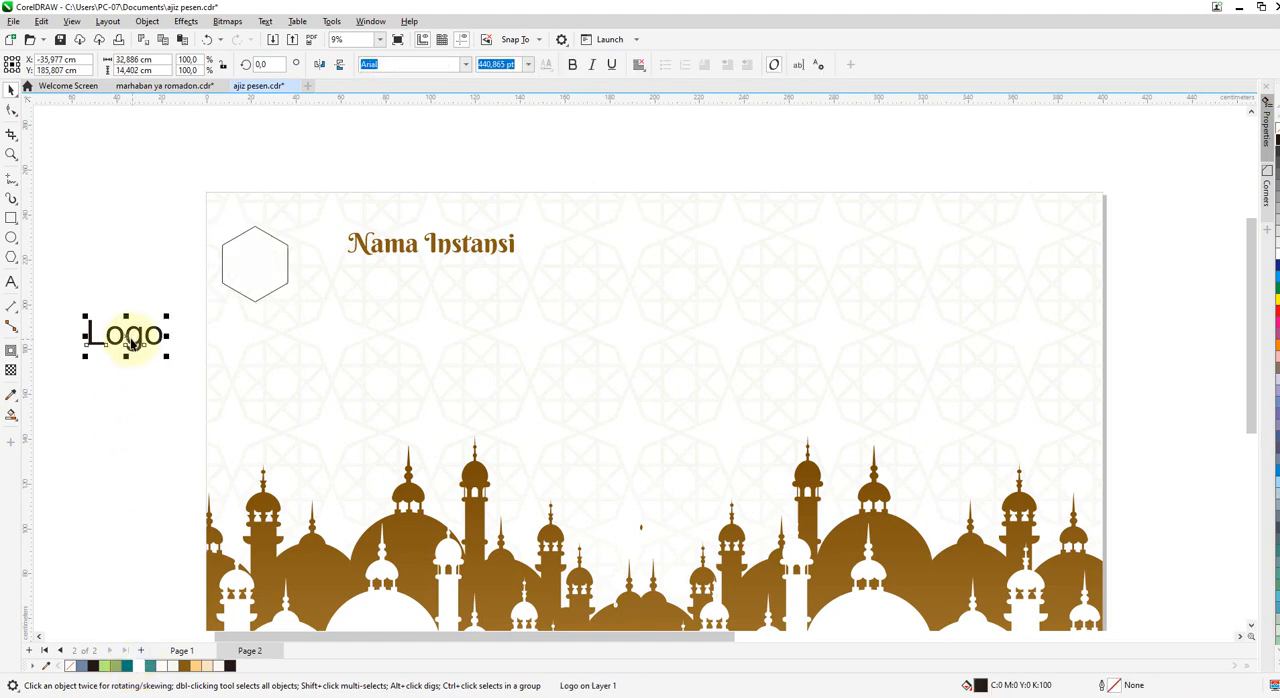
{"action": "left_click_drag", "start_coordinate": [131, 343], "coordinate": [260, 275]}
{"action": "scroll", "coordinate": [280, 265], "scroll_direction": "up", "scroll_amount": 2}
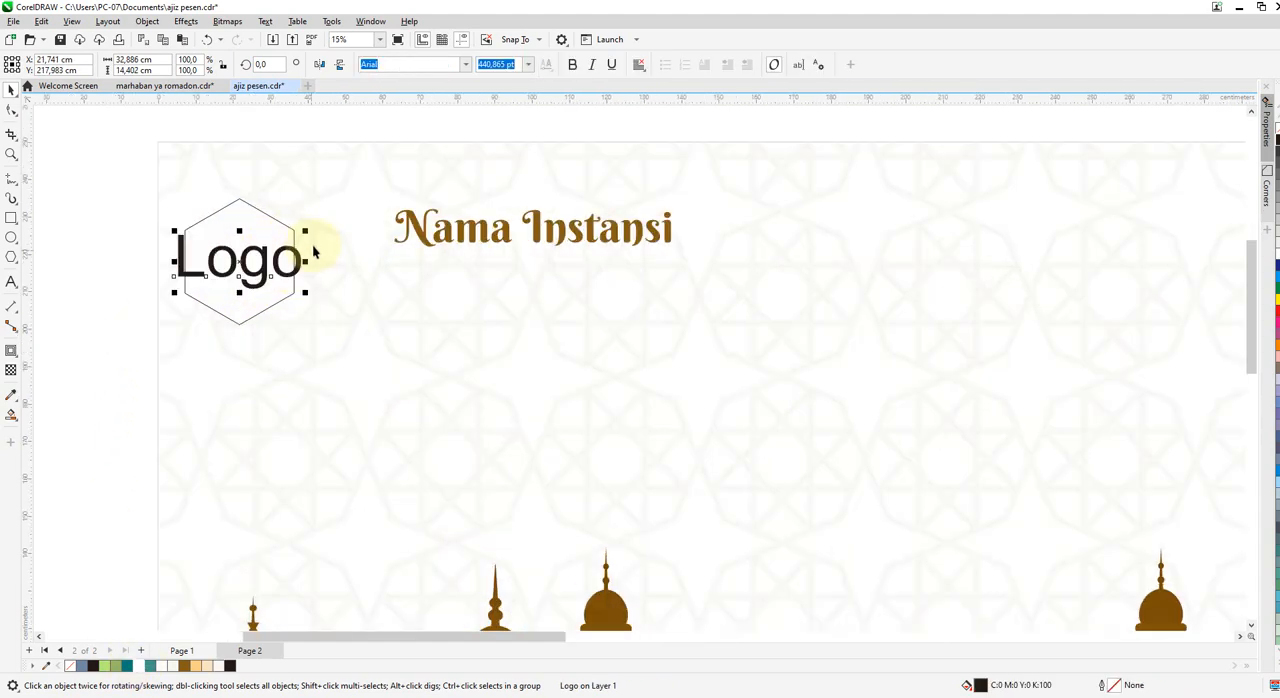
{"action": "left_click_drag", "start_coordinate": [299, 235], "coordinate": [290, 243]}
Add a drop shadow falling toward the hexagon's lower left, with Multiply mode, opacity 22 and feathering 2.
{"action": "left_click", "coordinate": [11, 350]}
{"action": "left_click_drag", "start_coordinate": [240, 261], "coordinate": [186, 327]}
{"action": "left_click", "coordinate": [11, 90]}
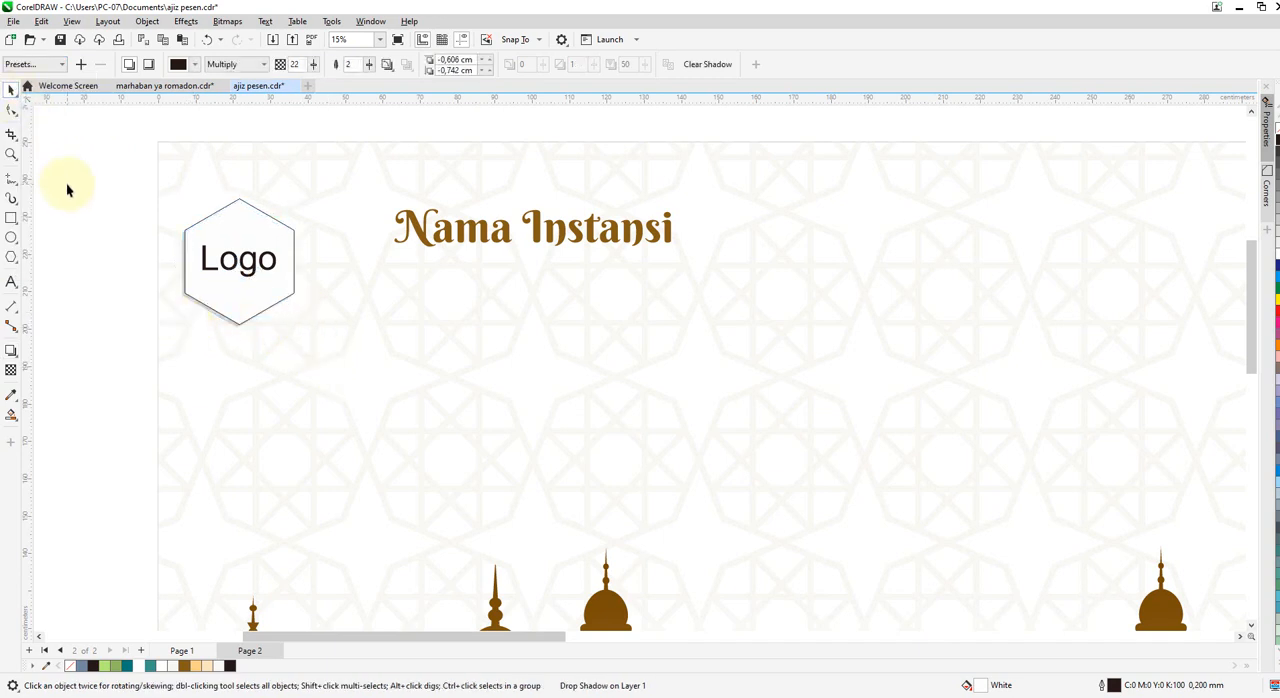
Place the "Selamat Menunianikan Ibadah Pusa" heading on the page and move the hanging lanterns to the page's upper-right corner.
{"action": "scroll", "coordinate": [280, 226], "scroll_direction": "down", "scroll_amount": 3}
{"action": "left_click", "coordinate": [1115, 340]}
{"action": "scroll", "coordinate": [1115, 340], "scroll_direction": "down", "scroll_amount": 1}
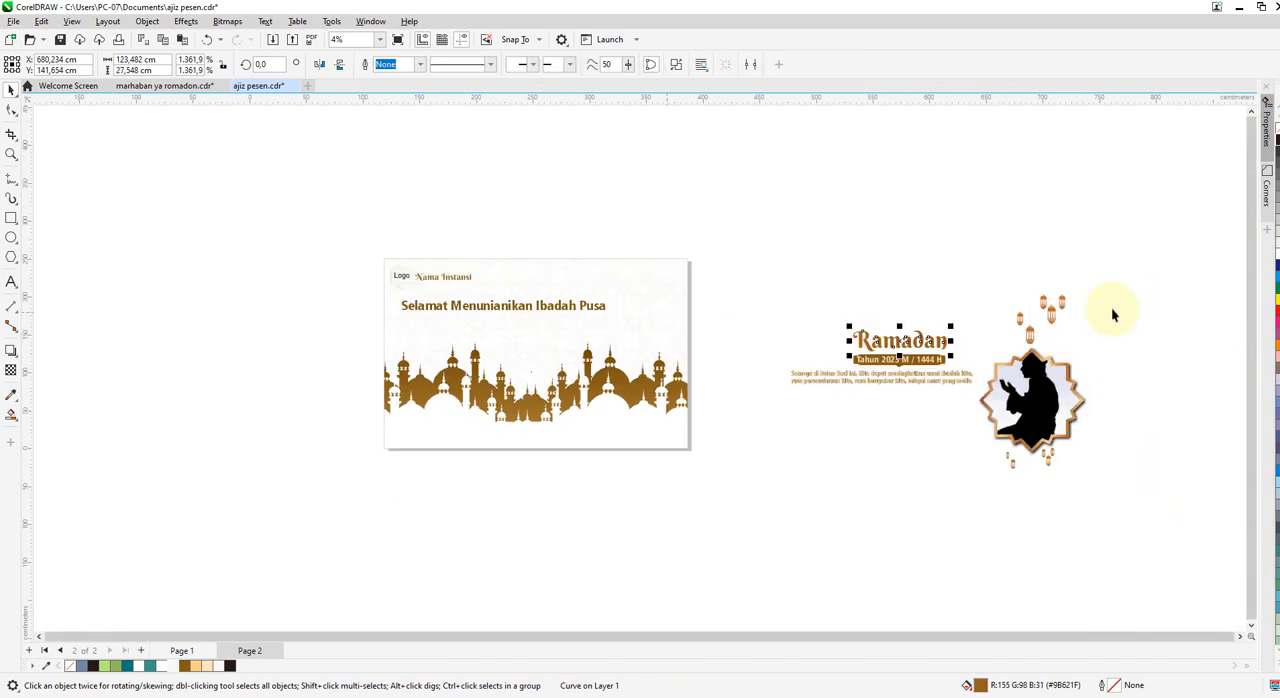
{"action": "left_click", "coordinate": [1028, 335]}
{"action": "left_click_drag", "start_coordinate": [987, 240], "coordinate": [658, 286]}
{"action": "scroll", "coordinate": [658, 286], "scroll_direction": "up", "scroll_amount": 2}
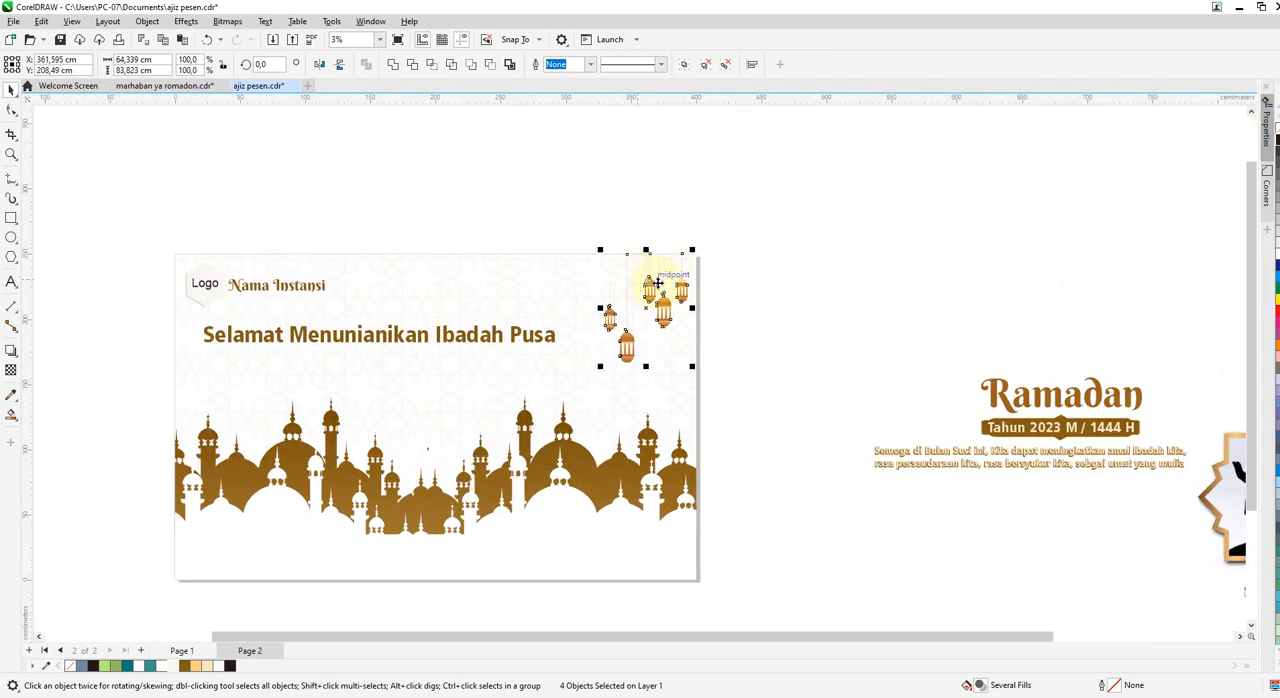
Move the framed praying silhouette to the page's lower-right area and the "Ramadan" title with its year badge below the heading.
{"action": "scroll", "coordinate": [658, 286], "scroll_direction": "down", "scroll_amount": 2}
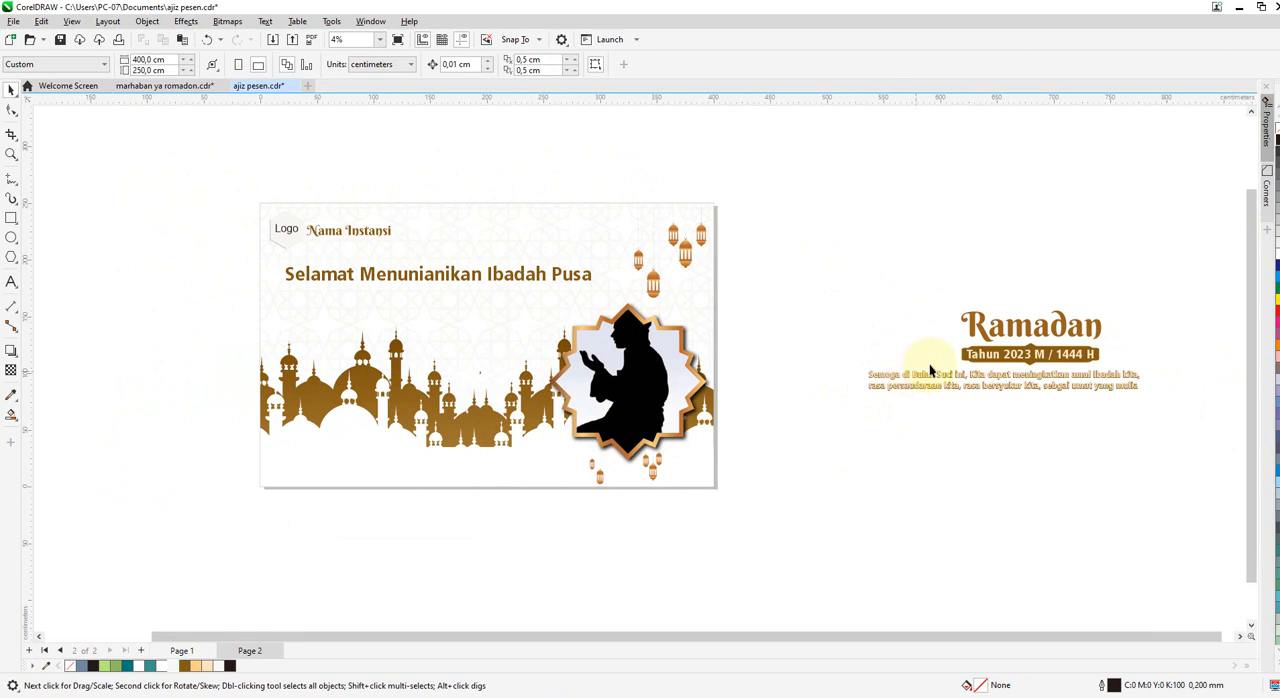
{"action": "left_click_drag", "start_coordinate": [923, 271], "coordinate": [1131, 372]}
{"action": "left_click_drag", "start_coordinate": [1035, 333], "coordinate": [473, 324]}
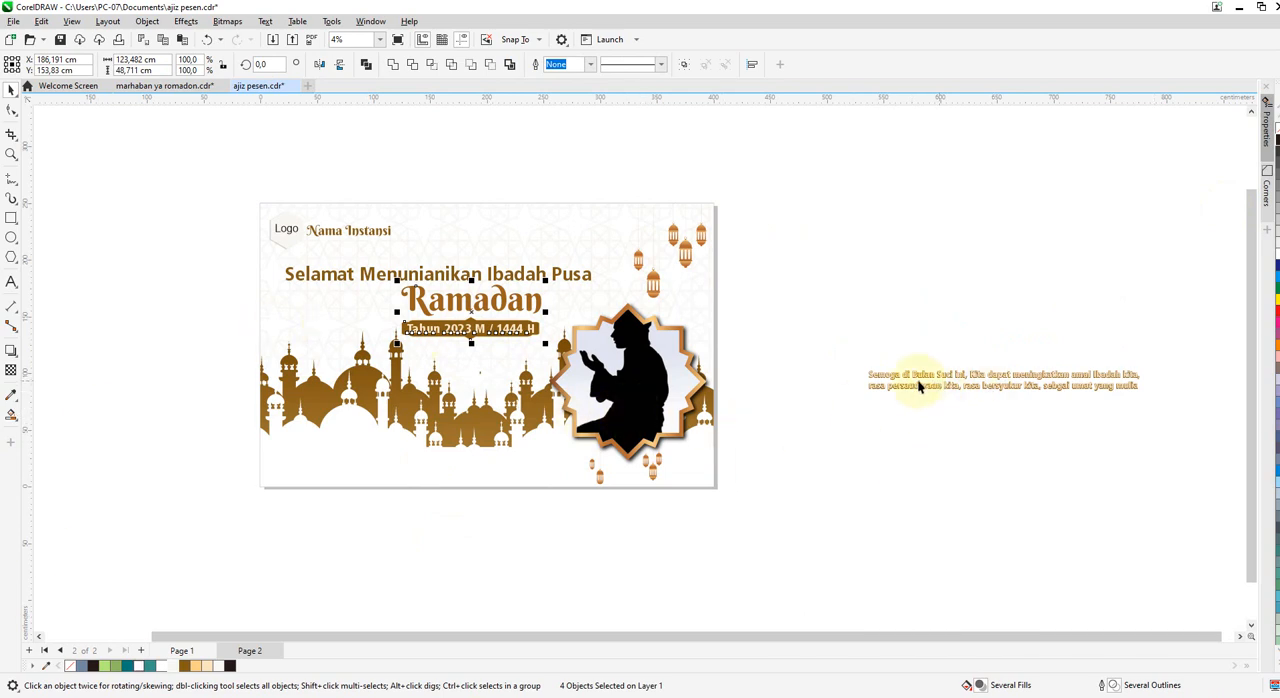
Align the "Ramadan" title horizontally to the centre of the "Selamat Menunianikan Ibadah Pusa" heading.
{"action": "left_click_drag", "start_coordinate": [826, 336], "coordinate": [1174, 419]}
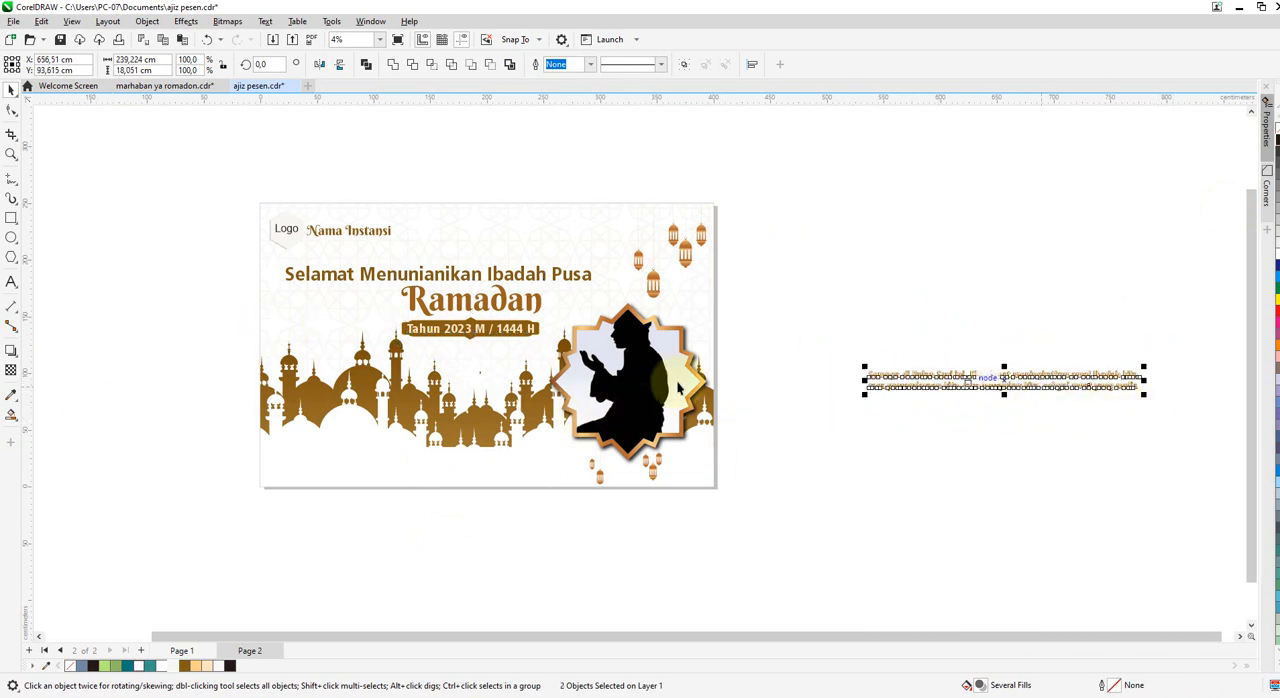
{"action": "scroll", "coordinate": [416, 313], "scroll_direction": "up", "scroll_amount": 1}
{"action": "left_click", "coordinate": [163, 296]}
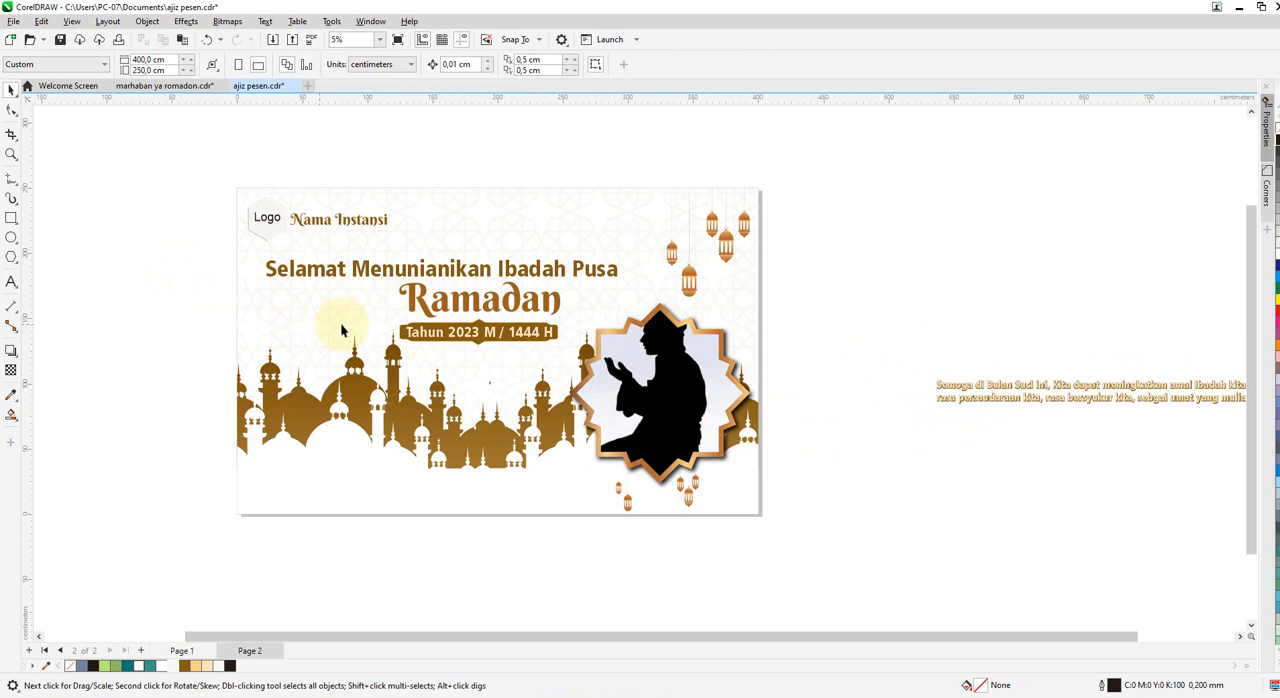
{"action": "left_click", "coordinate": [421, 309]}
{"action": "left_click", "coordinate": [409, 270], "text": "shift"}
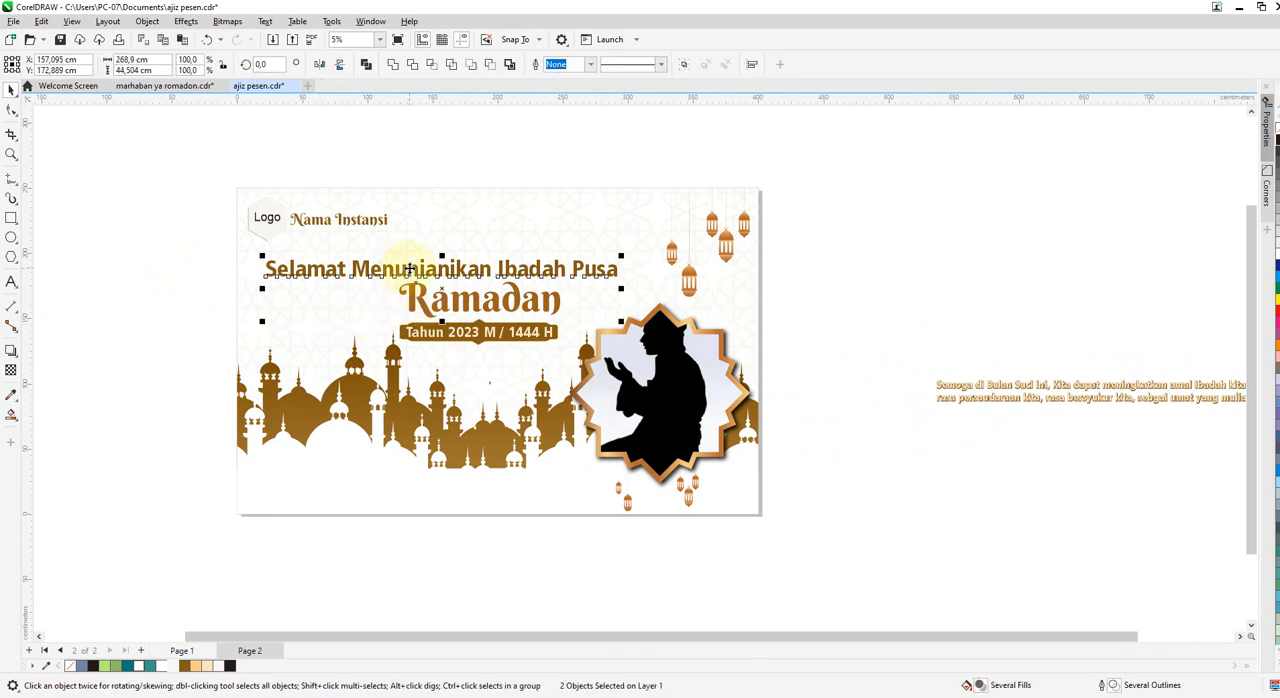
{"action": "key", "text": "c"}
Group the pieces of the "Tahun 2023 M / 1444 H" badge and centre it horizontally under the "Ramadan" title.
{"action": "left_click", "coordinate": [448, 340]}
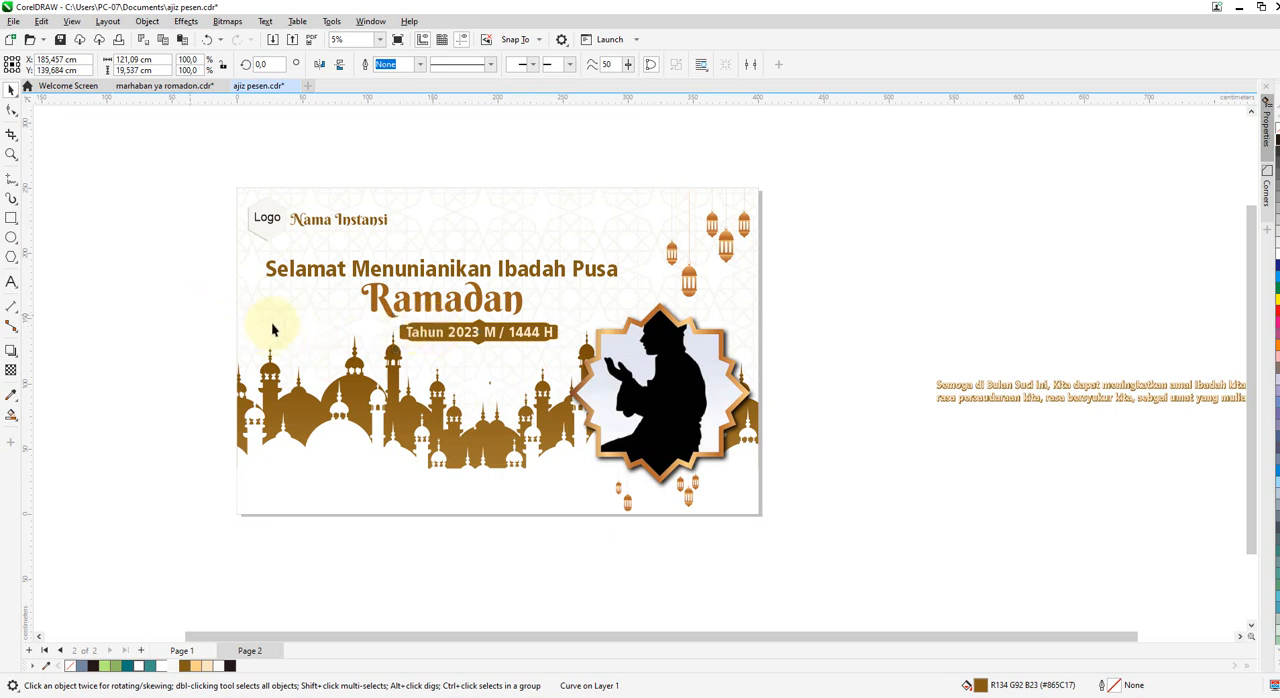
{"action": "left_click_drag", "start_coordinate": [275, 327], "coordinate": [586, 357]}
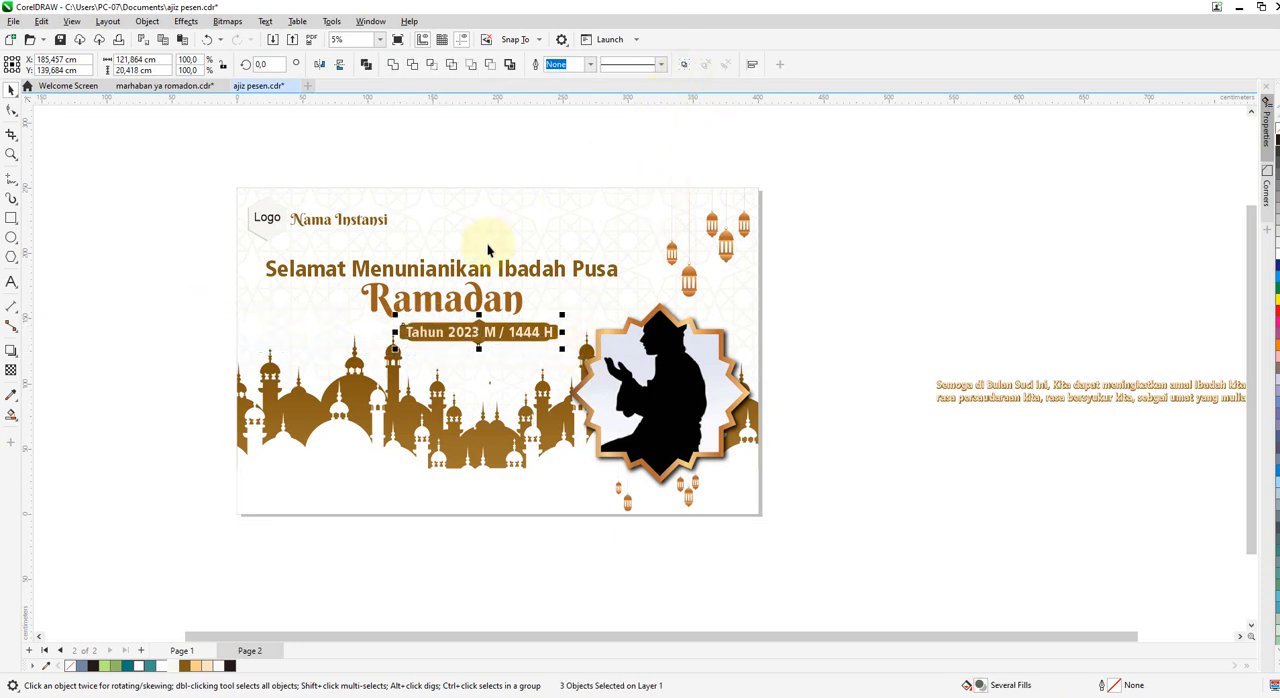
{"action": "key", "text": "ctrl+g"}
{"action": "left_click", "coordinate": [448, 305], "text": "shift"}
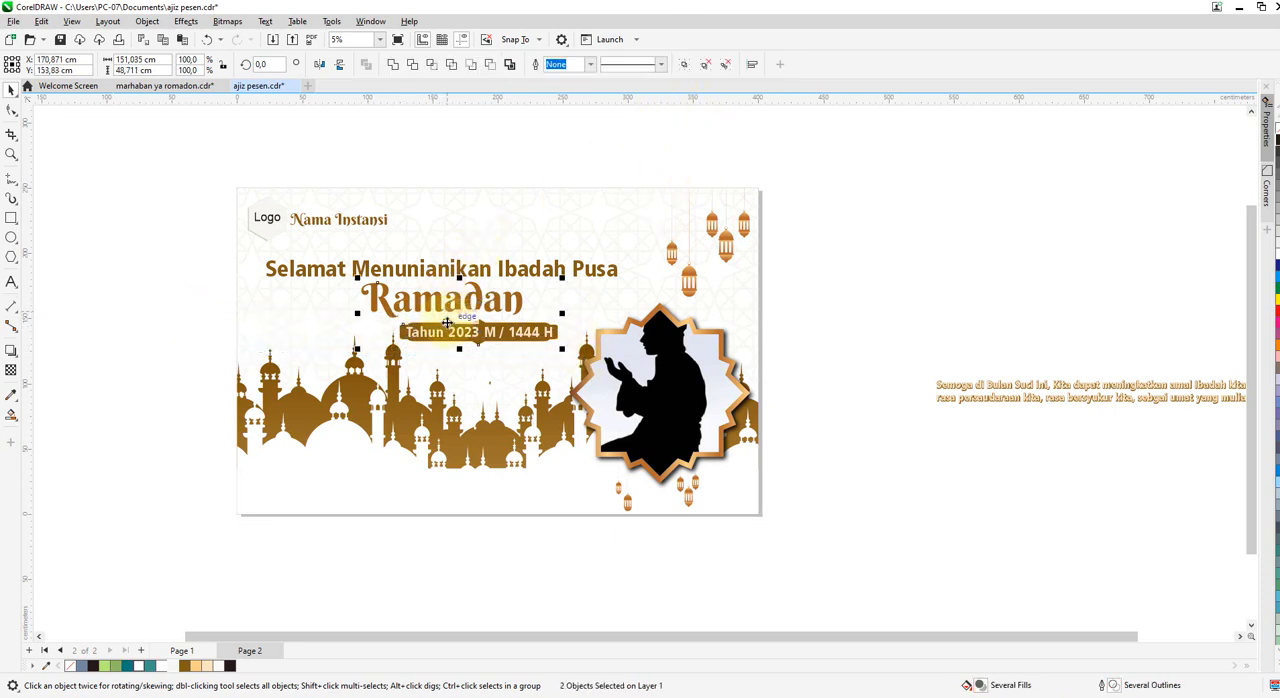
{"action": "key", "text": "c"}
{"action": "left_click", "coordinate": [173, 329]}
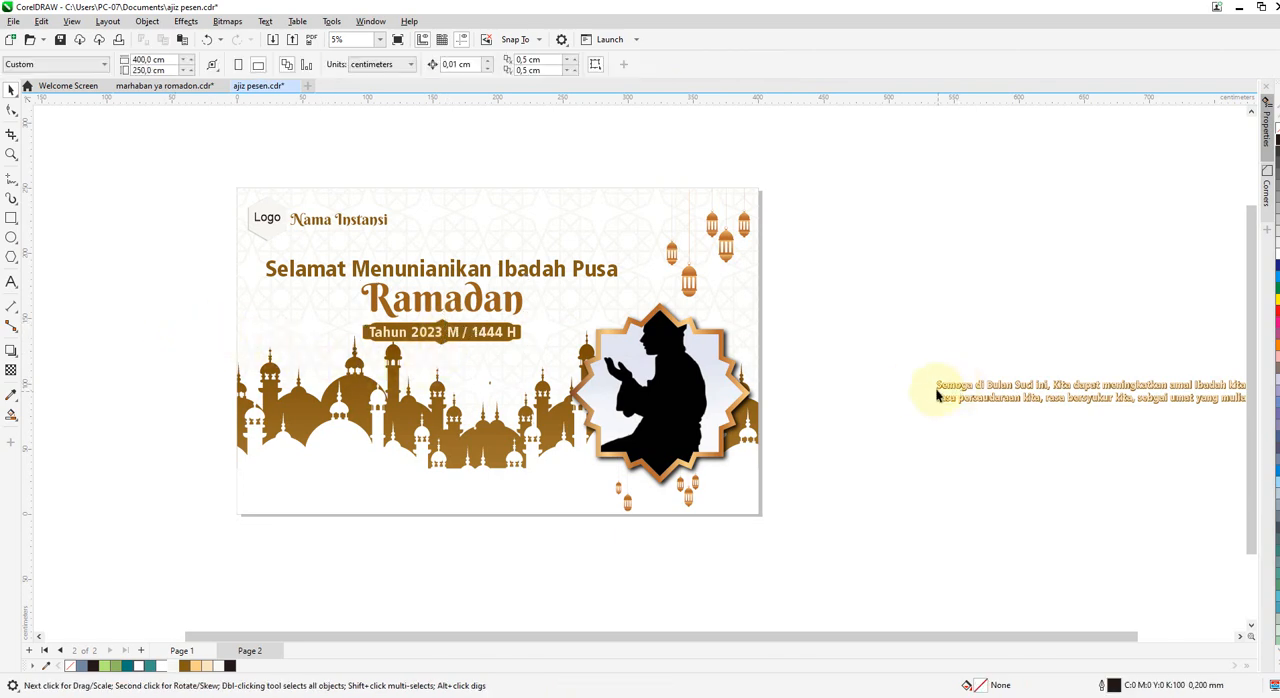
Group the two layers of the "Semoga di Bulan Suci ini" text and move it onto the page below the year badge.
{"action": "left_click", "coordinate": [937, 386]}
{"action": "scroll", "coordinate": [848, 337], "scroll_direction": "down", "scroll_amount": 3}
{"action": "mouse_move", "coordinate": [863, 308]}
{"action": "left_mouse_down"}
{"action": "mouse_move", "coordinate": [1106, 443]}
{"action": "mouse_move", "coordinate": [1180, 438]}
{"action": "left_mouse_up"}
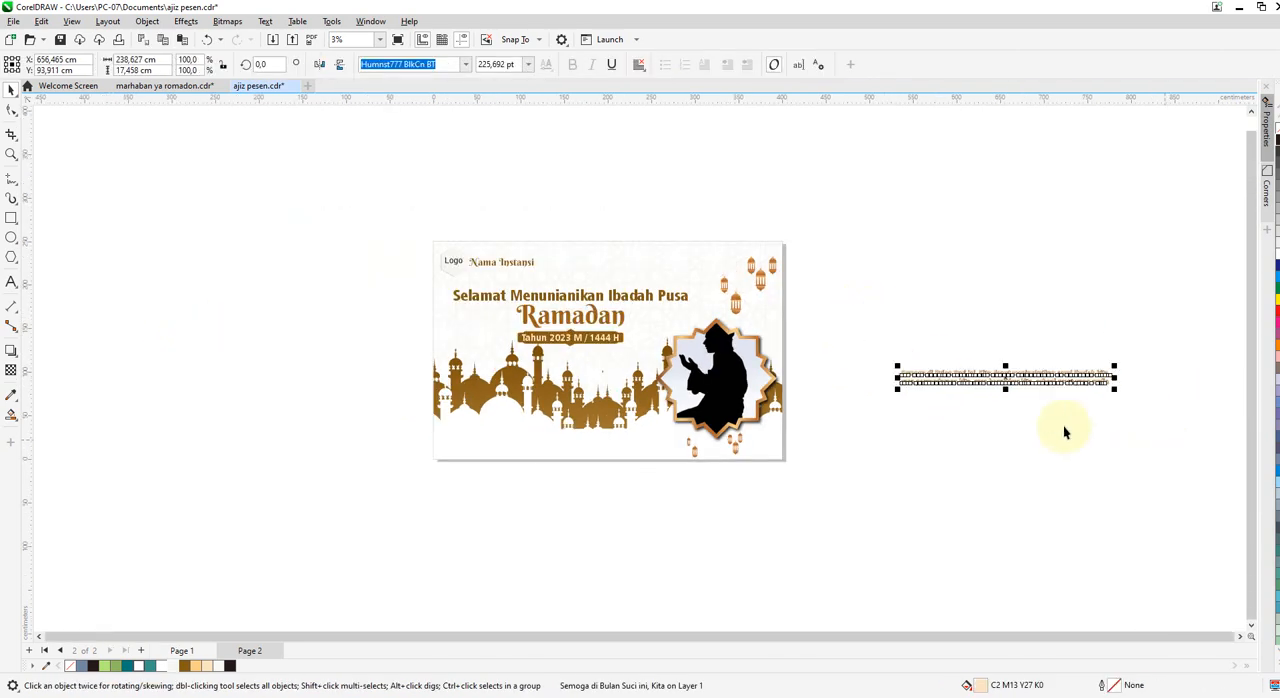
{"action": "left_click", "coordinate": [685, 65]}
{"action": "left_click_drag", "start_coordinate": [1000, 386], "coordinate": [557, 363]}
{"action": "left_click", "coordinate": [907, 533]}
{"action": "scroll", "coordinate": [600, 387], "scroll_direction": "up", "scroll_amount": 1}
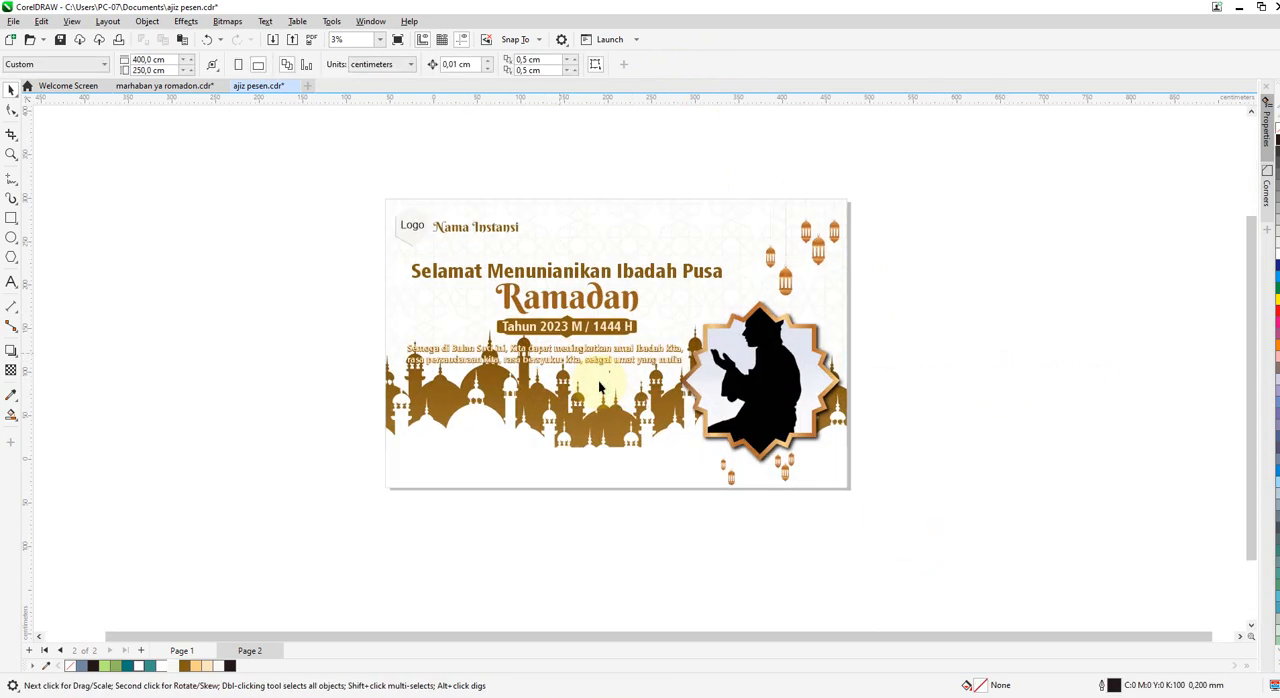
Move the "Semoga di Bulan Suci ini" text to the page's lower-left area and enlarge it to reach the small lanterns.
{"action": "scroll", "coordinate": [600, 387], "scroll_direction": "up", "scroll_amount": 1}
{"action": "left_click", "coordinate": [371, 339]}
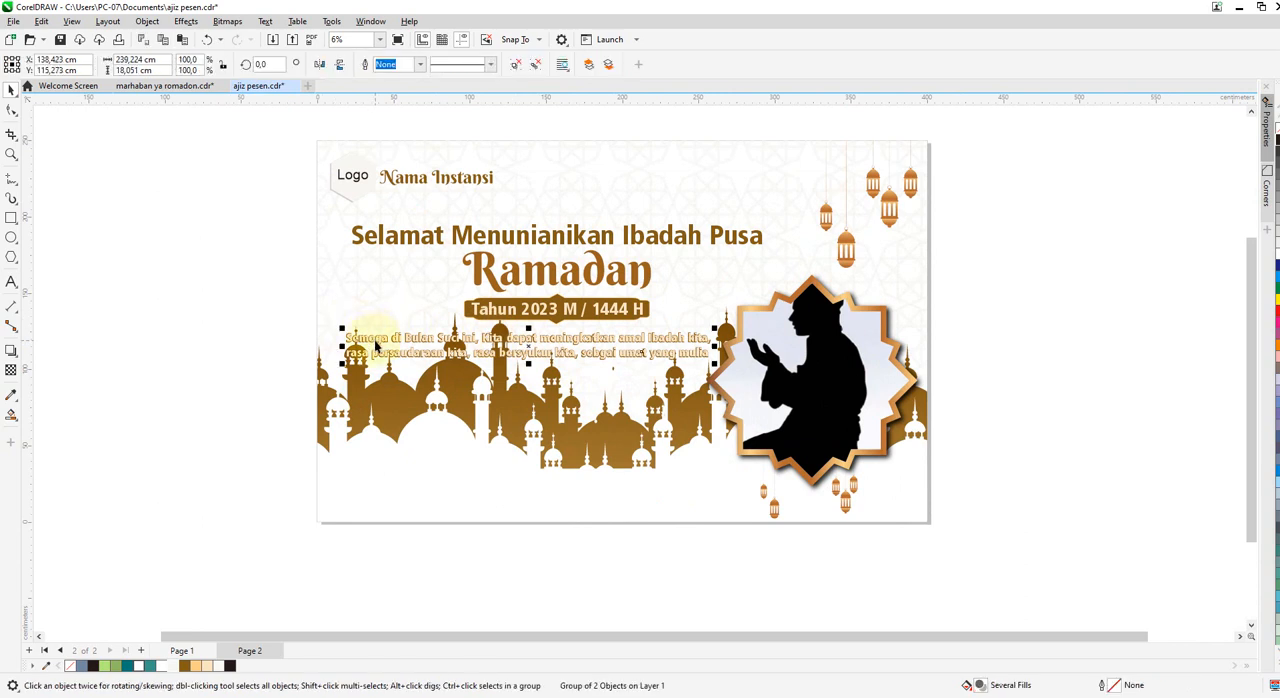
{"action": "left_click_drag", "start_coordinate": [527, 353], "coordinate": [509, 500]}
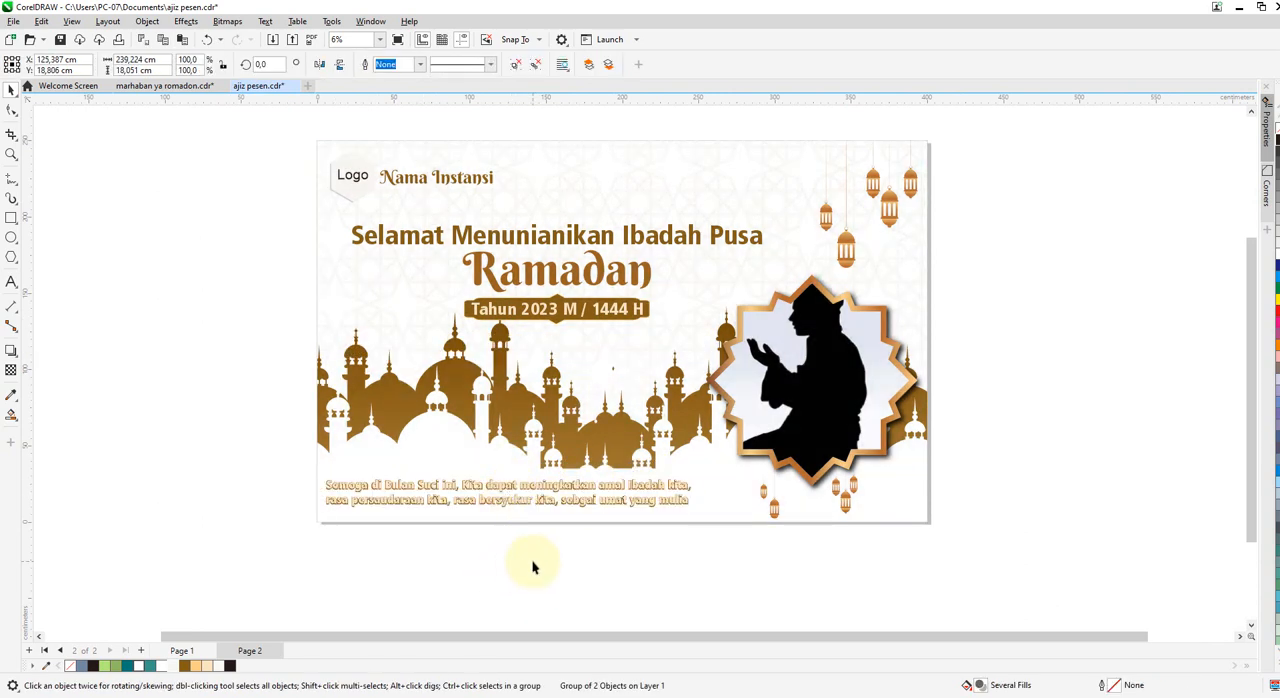
{"action": "left_click", "coordinate": [533, 567]}
{"action": "left_click", "coordinate": [680, 499]}
{"action": "left_click_drag", "start_coordinate": [698, 512], "coordinate": [756, 533]}
{"action": "left_click", "coordinate": [502, 570]}
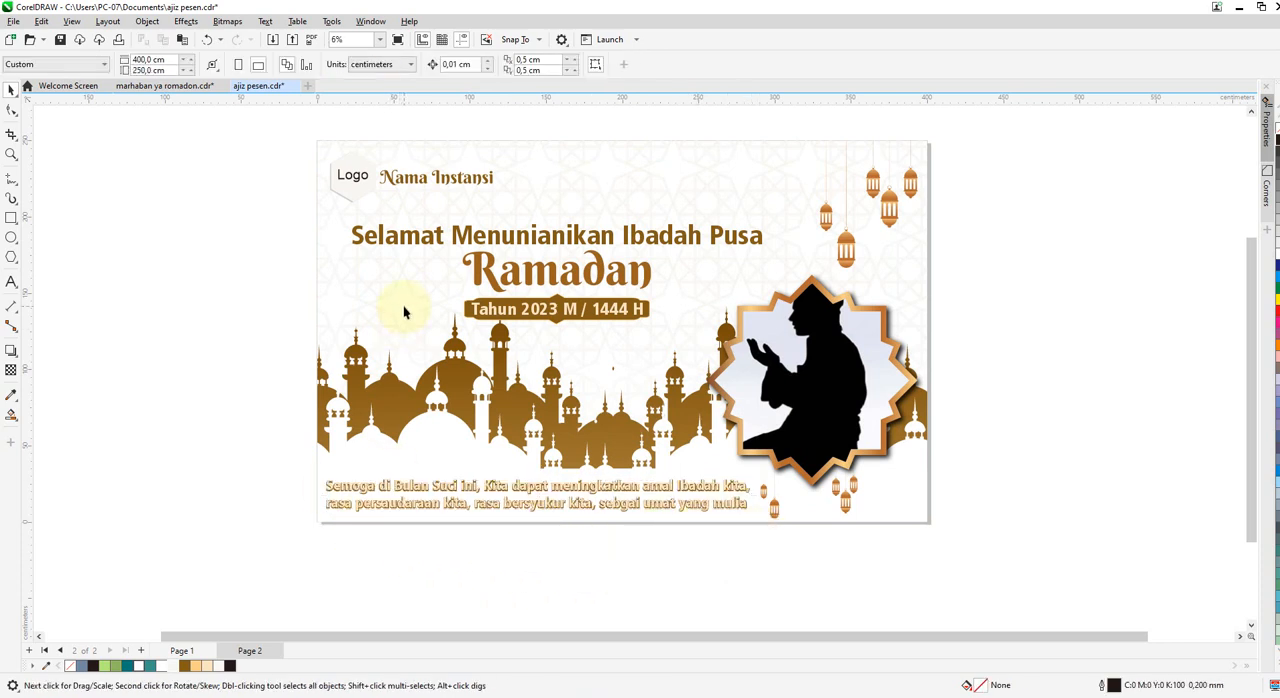
Raise the "Selamat Menunianikan Ibadah Pusa" heading slightly above the "Ramadan" title.
{"action": "scroll", "coordinate": [404, 313], "scroll_direction": "up", "scroll_amount": 1}
{"action": "scroll", "coordinate": [527, 208], "scroll_direction": "down", "scroll_amount": 2}
{"action": "scroll", "coordinate": [527, 257], "scroll_direction": "up", "scroll_amount": 1}
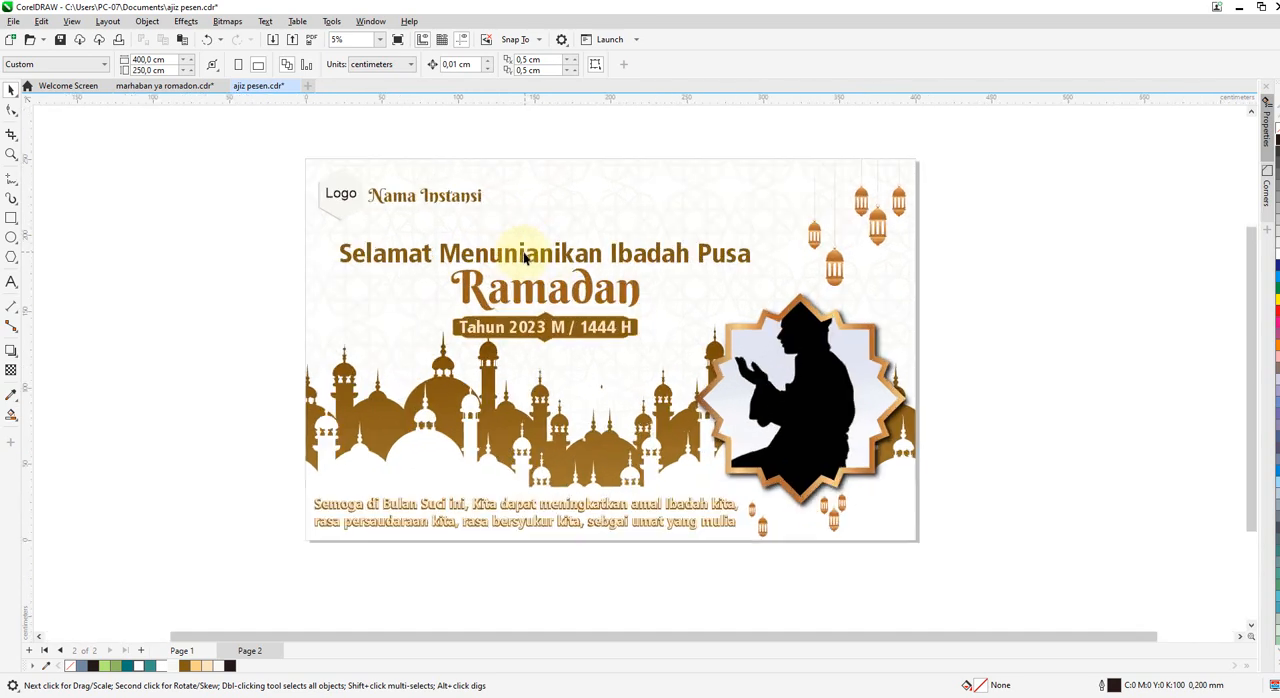
{"action": "left_click_drag", "start_coordinate": [522, 257], "coordinate": [522, 251]}
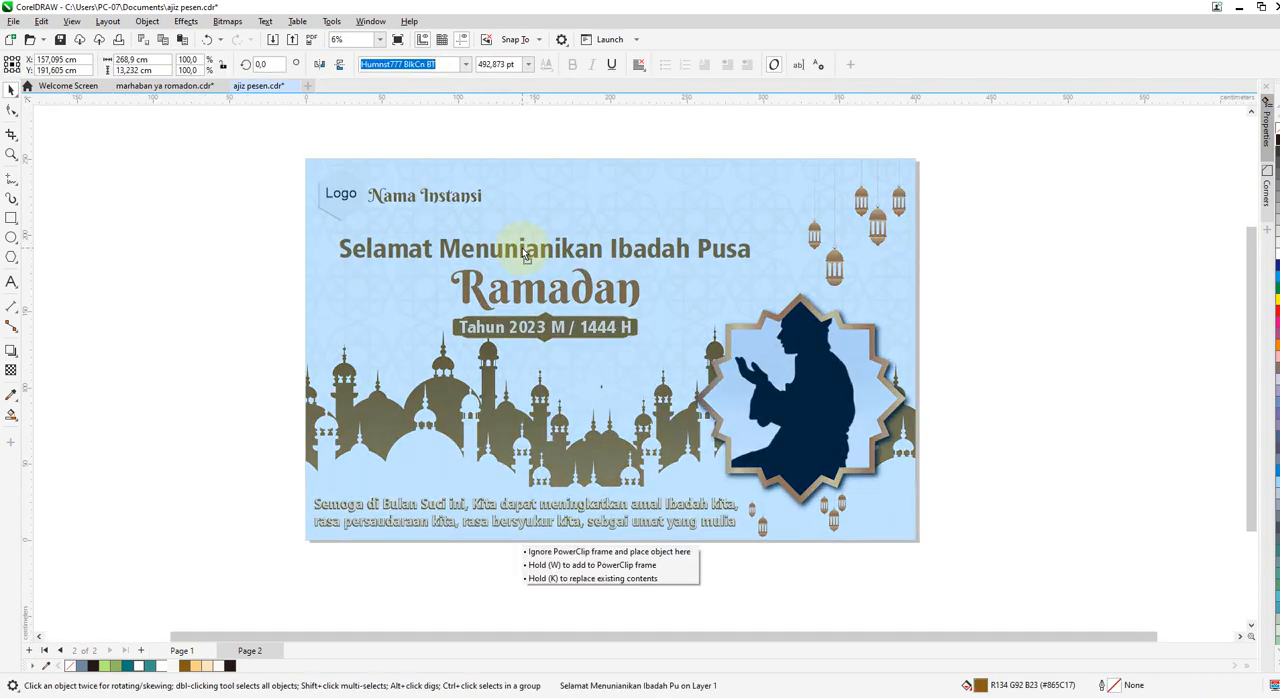
{"action": "scroll", "coordinate": [516, 297], "scroll_direction": "down", "scroll_amount": 1}
{"action": "left_click", "coordinate": [862, 332]}
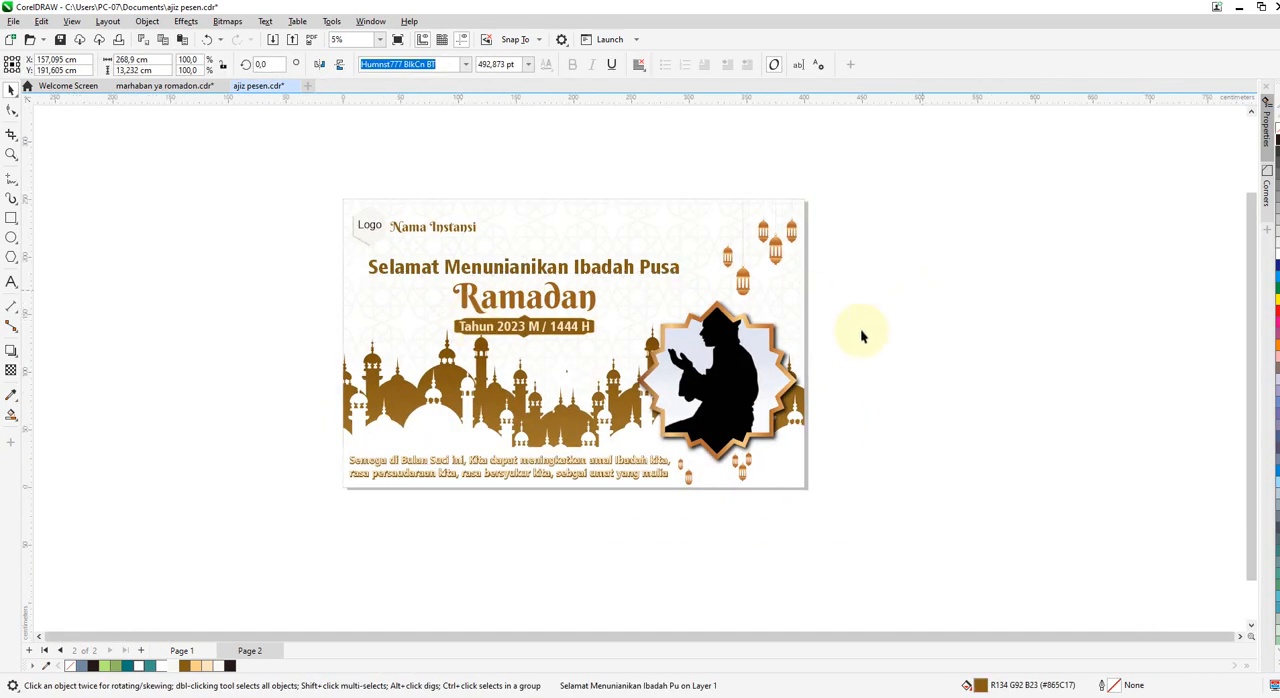
Shift the "Ramadan" title and the year badge slightly upward, closer to the heading.
{"action": "left_click_drag", "start_coordinate": [504, 303], "coordinate": [510, 325]}
{"action": "left_click", "coordinate": [508, 333]}
{"action": "left_click", "coordinate": [268, 290]}
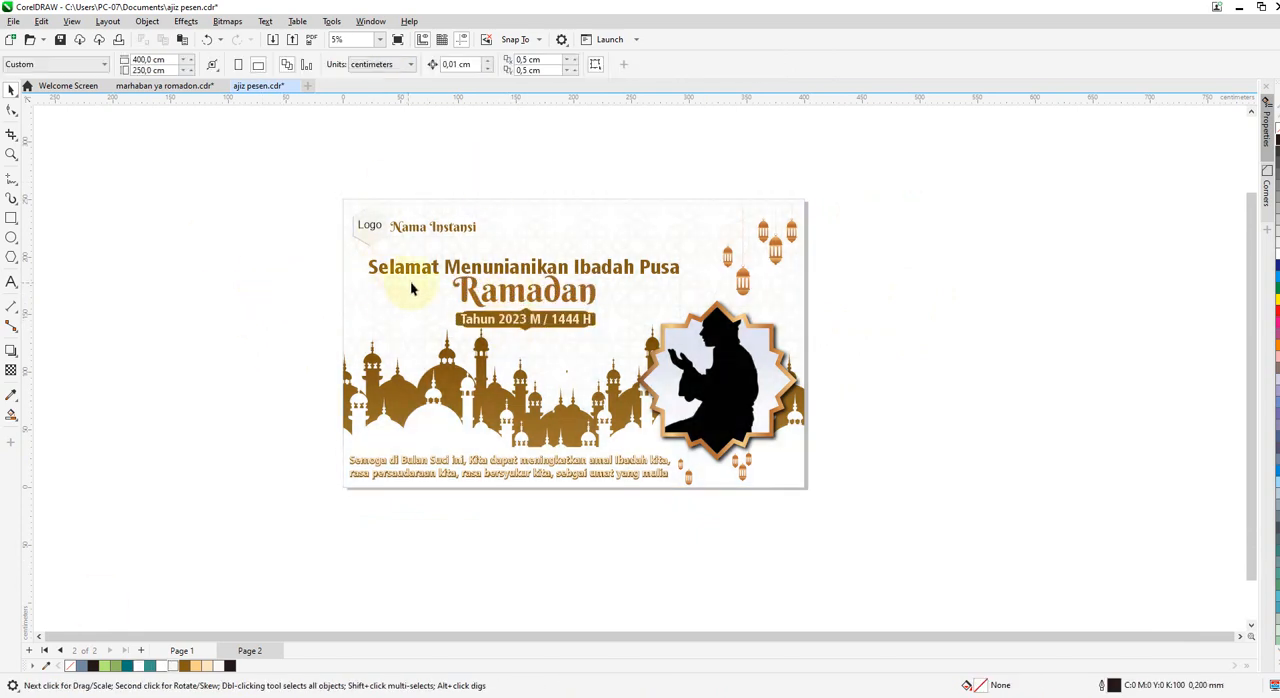
{"action": "scroll", "coordinate": [414, 286], "scroll_direction": "down", "scroll_amount": 1}
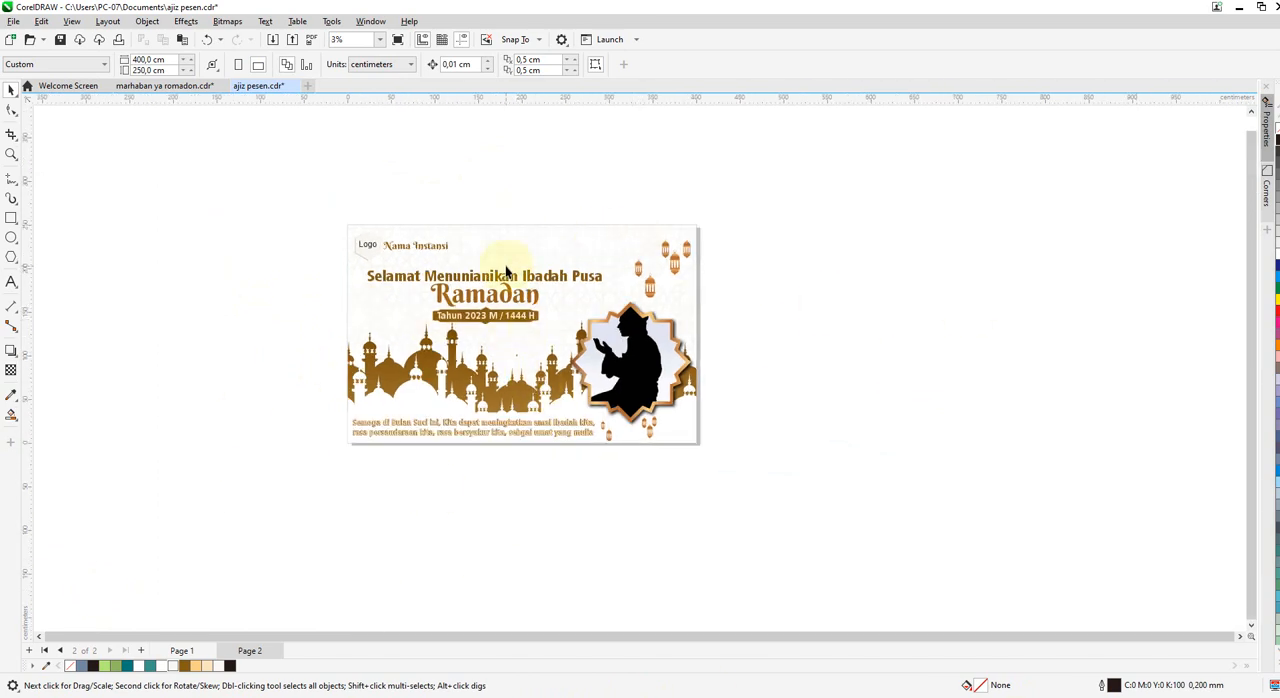